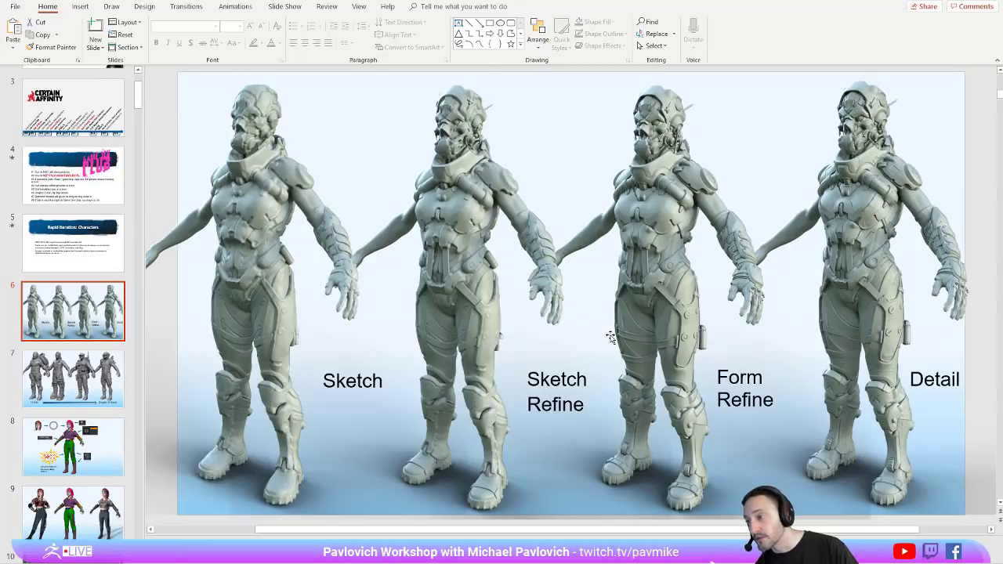
Show the character sculpting-time slide 7 and the ZRemesher demo slide 8 of the presentation
{"action": "scroll", "coordinate": [93, 391], "scroll_direction": "down", "scroll_amount": 3}
{"action": "left_click", "coordinate": [95, 253]}
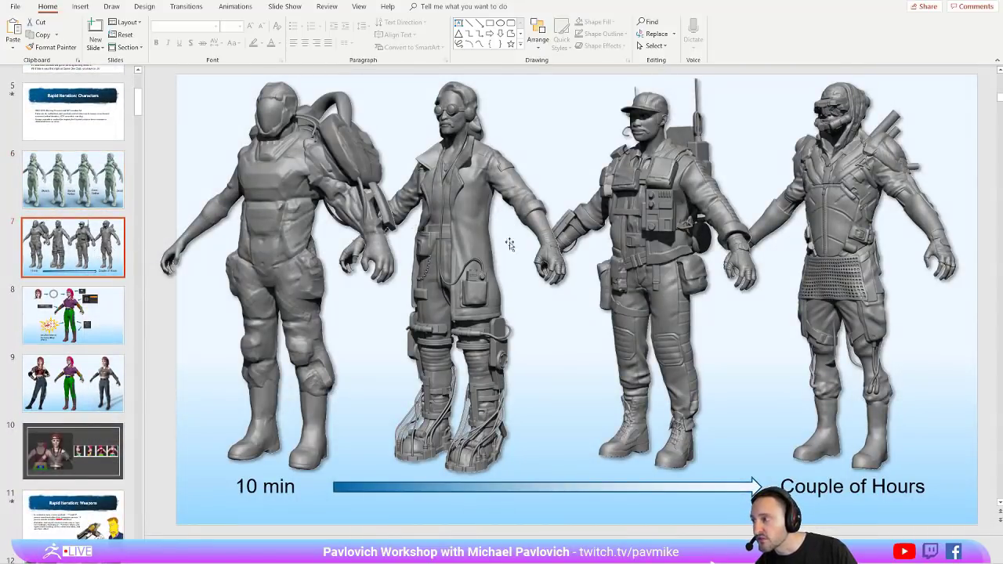
{"action": "key", "text": "Down"}
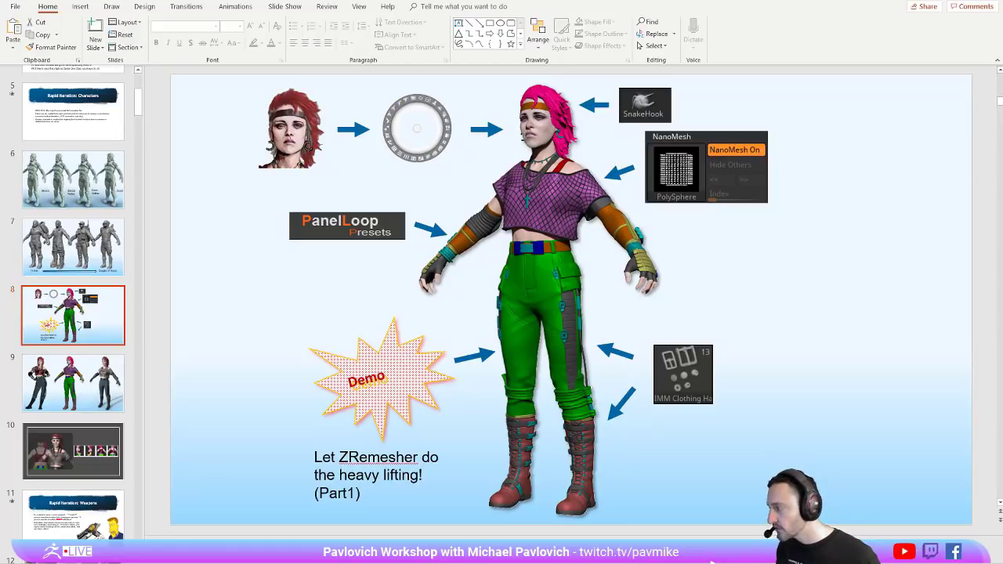
Switch to ZBrush and expand the Subtool list of the character, with the whole figure in view
{"action": "key", "text": "alt+Tab"}
{"action": "mouse_move", "coordinate": [676, 166]}
{"action": "left_mouse_down"}
{"action": "mouse_move", "coordinate": [682, 298]}
{"action": "mouse_move", "coordinate": [719, 344]}
{"action": "mouse_move", "coordinate": [705, 242]}
{"action": "mouse_move", "coordinate": [734, 244]}
{"action": "left_mouse_up"}
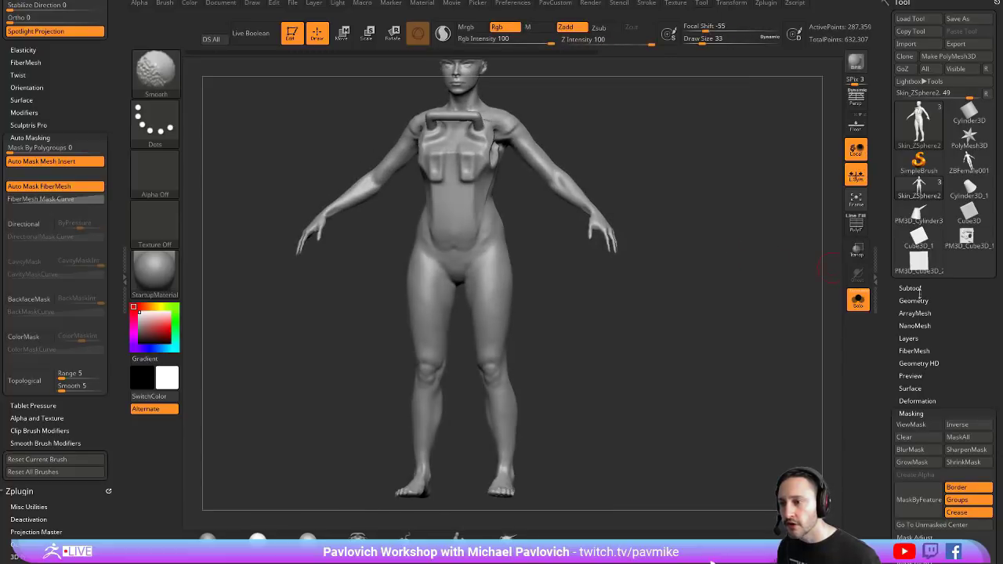
{"action": "left_click", "coordinate": [915, 289]}
{"action": "left_click_drag", "start_coordinate": [769, 281], "coordinate": [750, 284]}
{"action": "left_click_drag", "start_coordinate": [898, 362], "coordinate": [898, 331]}
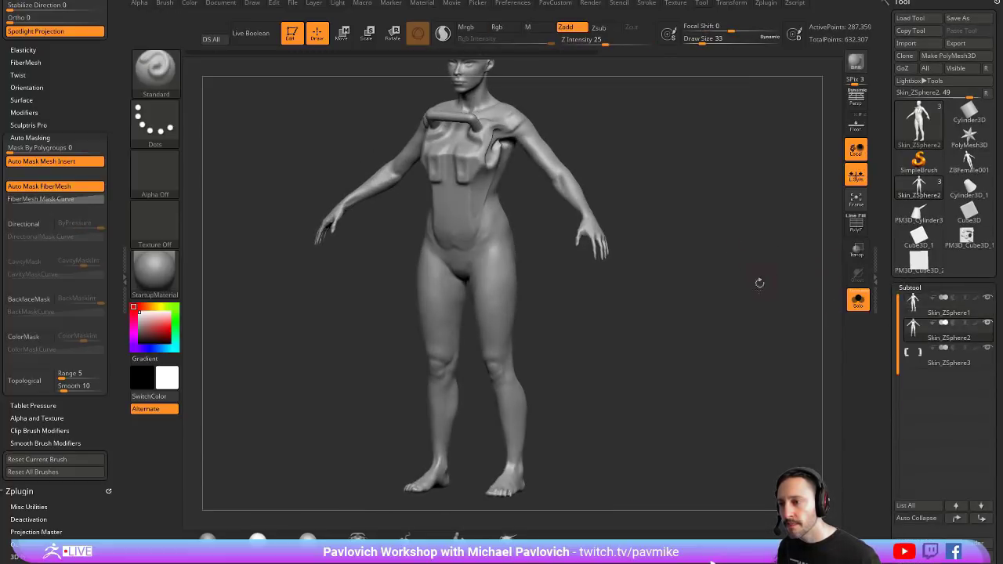
{"action": "left_click_drag", "start_coordinate": [760, 282], "coordinate": [743, 314], "text": "alt"}
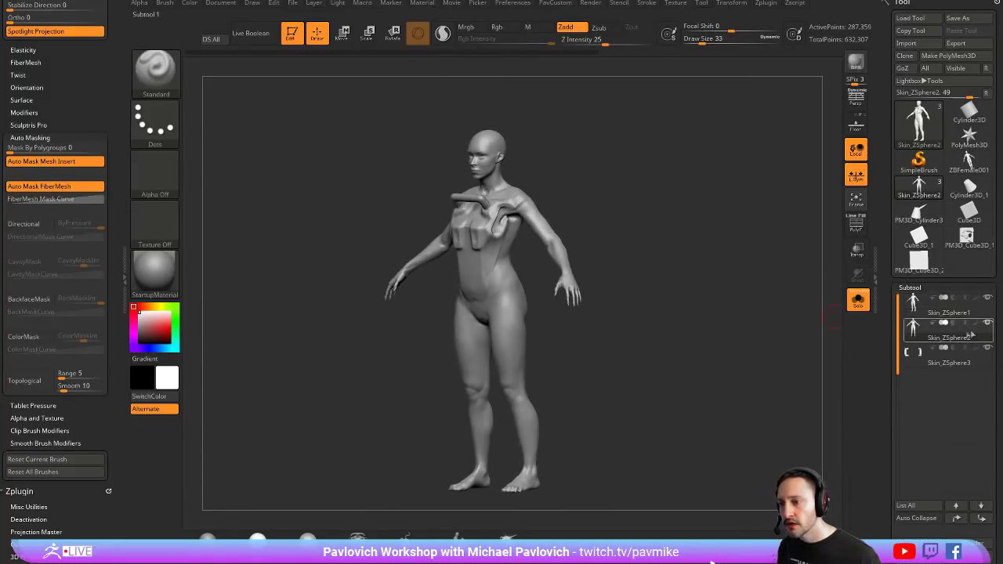
Leave Solo mode and hide the subtools other than Skin_ZSphere1
{"action": "left_click", "coordinate": [857, 300]}
{"action": "mouse_move", "coordinate": [969, 343]}
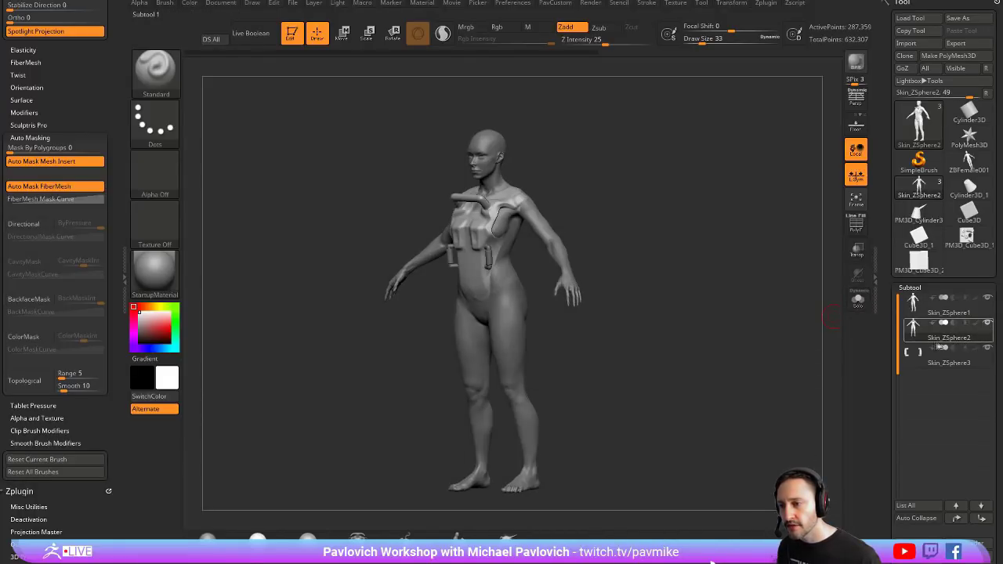
{"action": "mouse_move", "coordinate": [988, 327]}
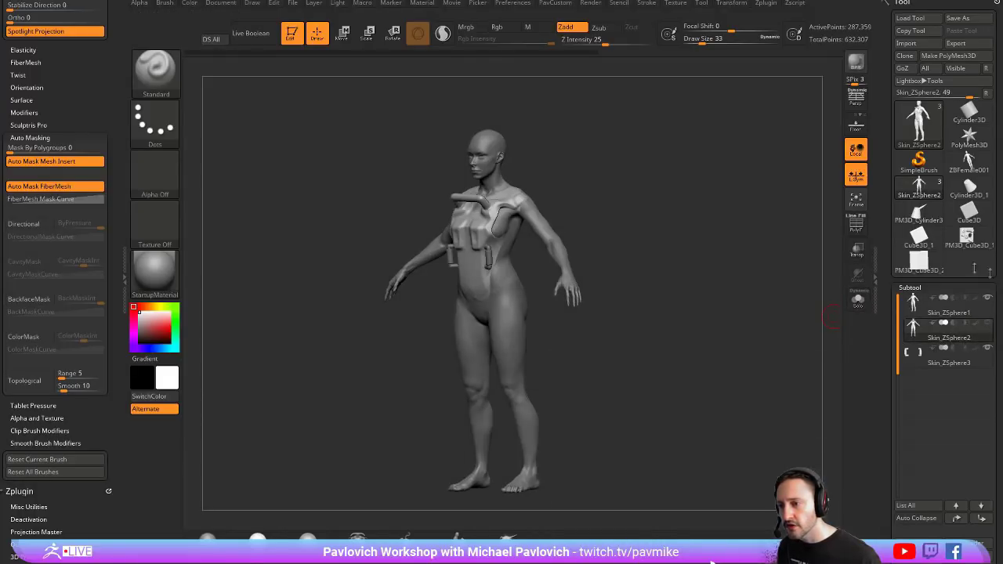
{"action": "left_click", "coordinate": [989, 325], "text": "shift"}
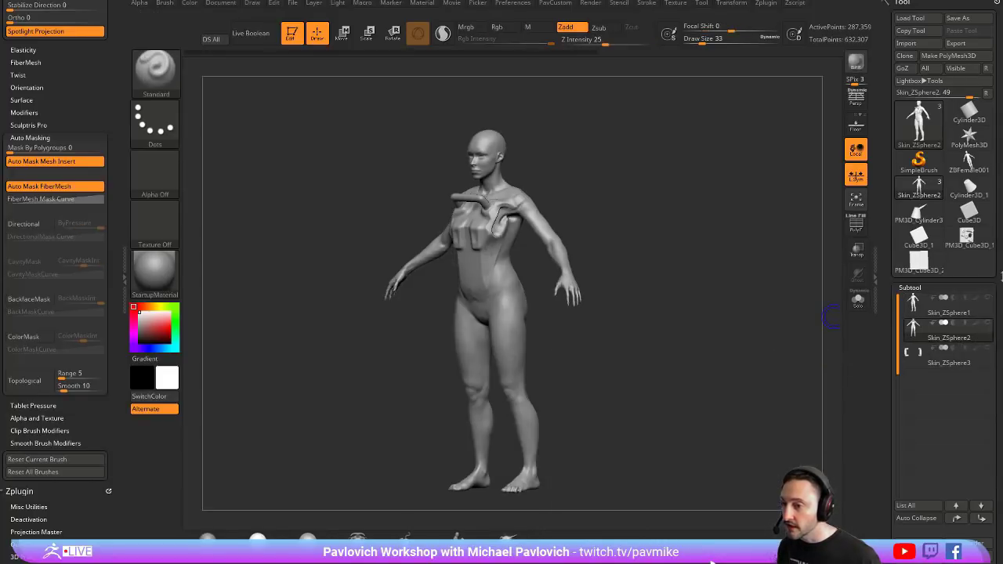
{"action": "left_click", "coordinate": [988, 328], "text": "shift"}
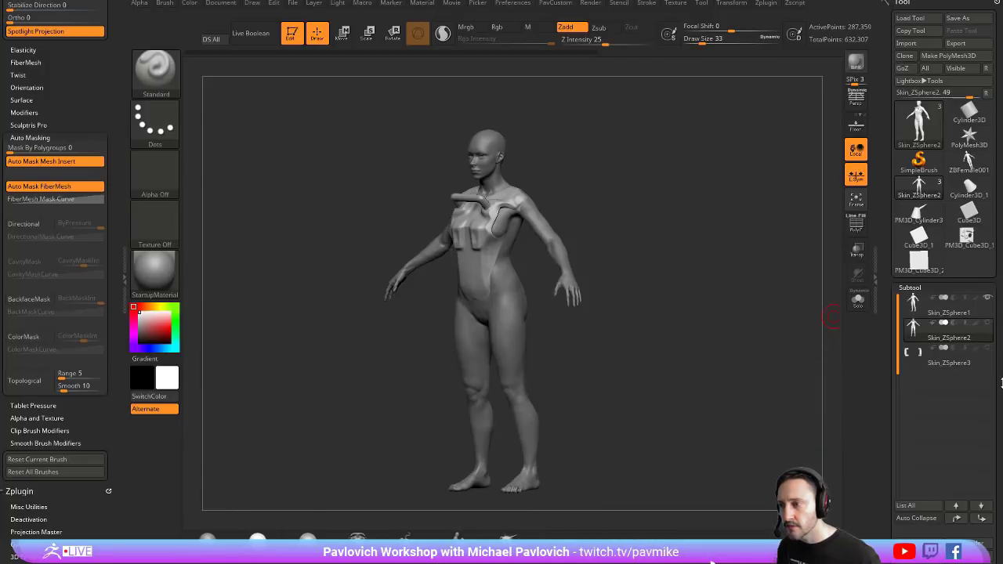
{"action": "left_click", "coordinate": [948, 335]}
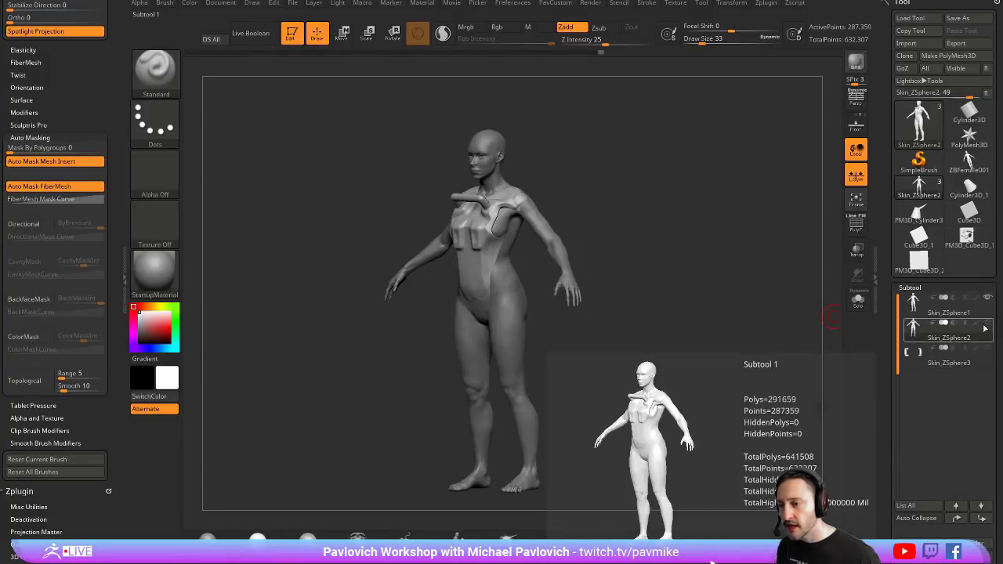
{"action": "left_click", "coordinate": [858, 302]}
{"action": "left_click", "coordinate": [858, 302]}
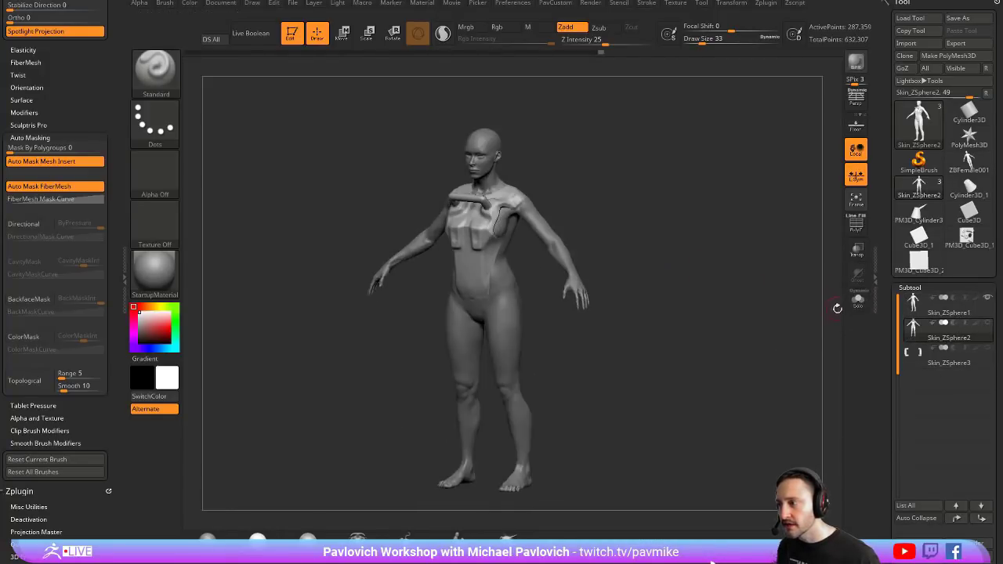
Make the bare body Skin_ZSphere1 the active subtool
{"action": "left_click", "coordinate": [941, 309]}
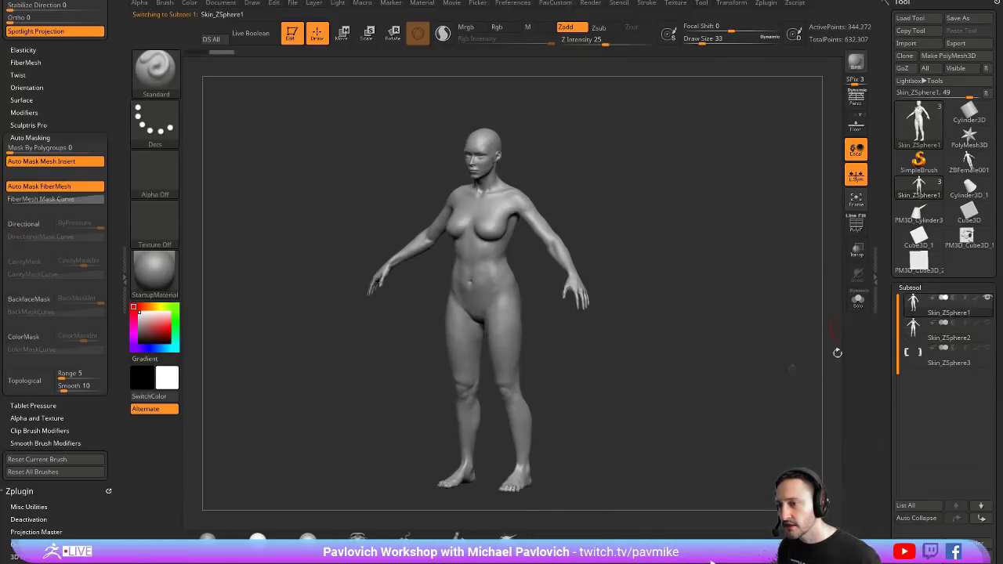
{"action": "left_click_drag", "start_coordinate": [749, 378], "coordinate": [617, 245]}
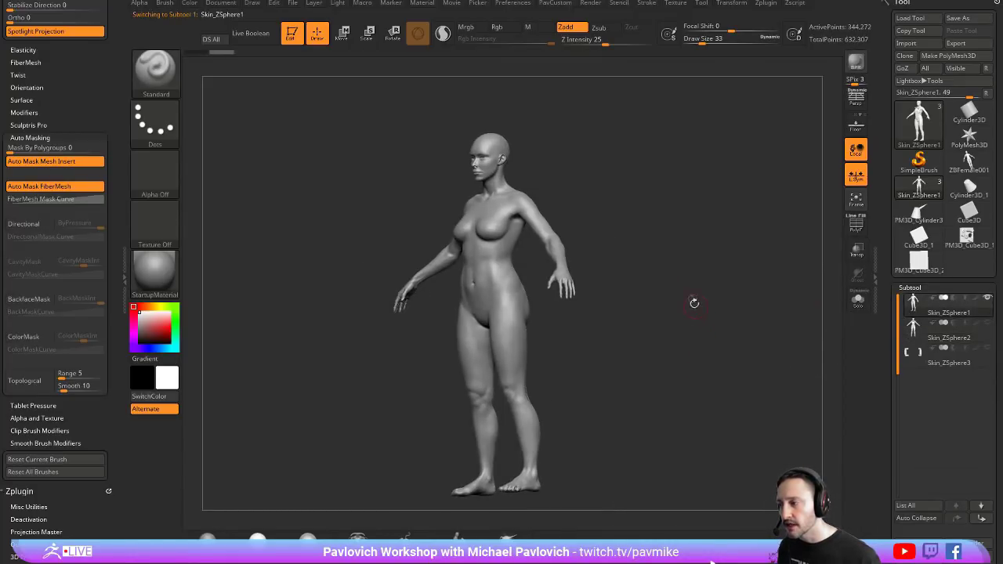
{"action": "left_click_drag", "start_coordinate": [694, 302], "coordinate": [701, 271]}
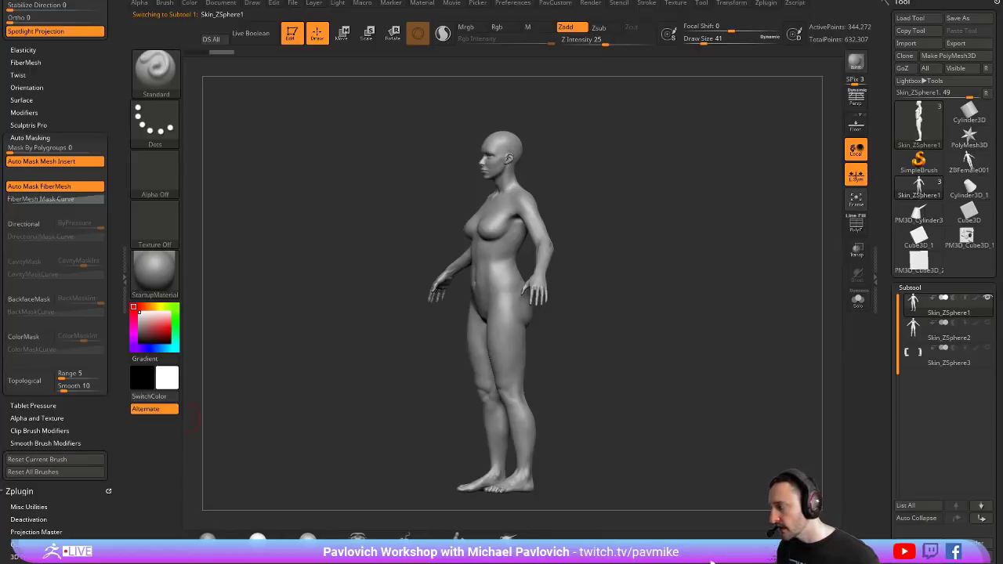
Check the ZRemesher demo slide in PowerPoint and return to ZBrush
{"action": "left_click", "coordinate": [713, 562]}
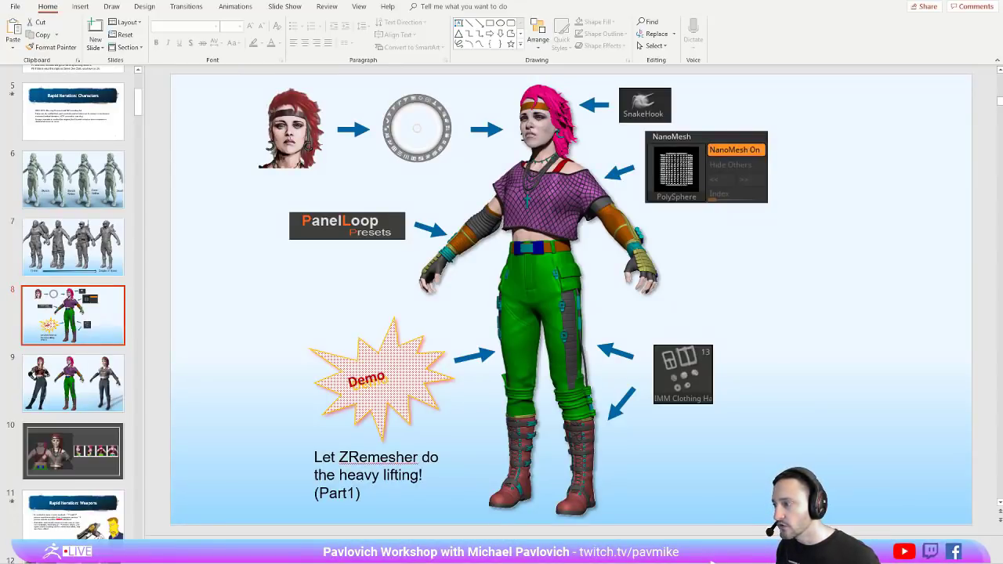
{"action": "key", "text": "alt+Tab"}
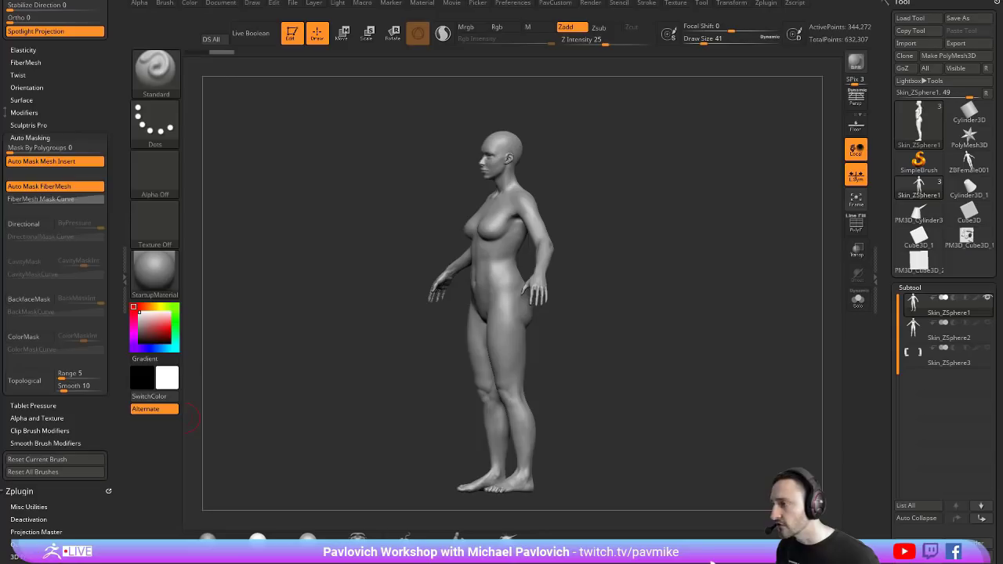
Mask the body from the waist down to the feet with the MaskLasso brush
{"action": "mouse_move", "coordinate": [658, 223]}
{"action": "left_mouse_down"}
{"action": "mouse_move", "coordinate": [676, 222]}
{"action": "mouse_move", "coordinate": [659, 177]}
{"action": "left_mouse_up"}
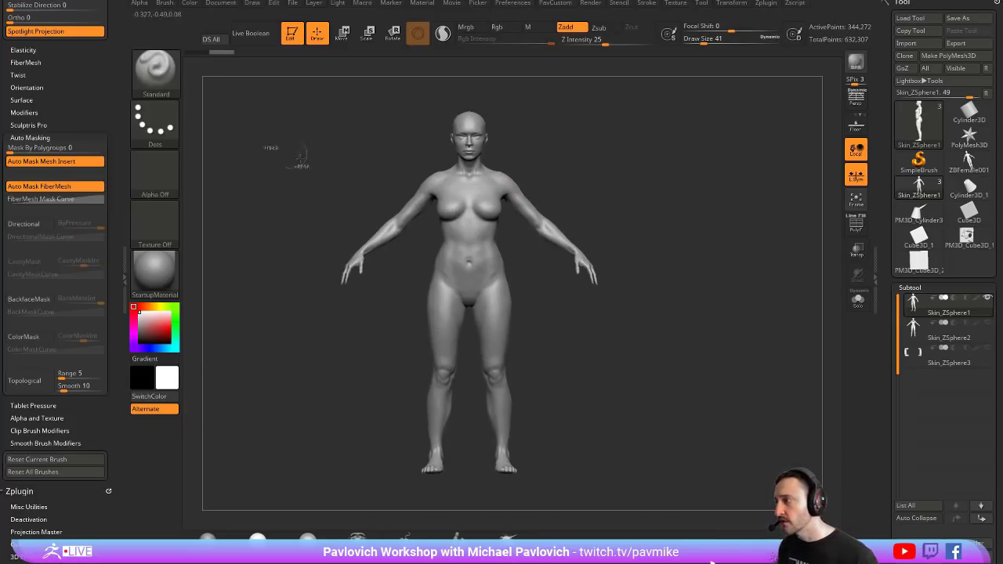
{"action": "left_click", "coordinate": [163, 75], "text": "ctrl"}
{"action": "left_click", "coordinate": [320, 130]}
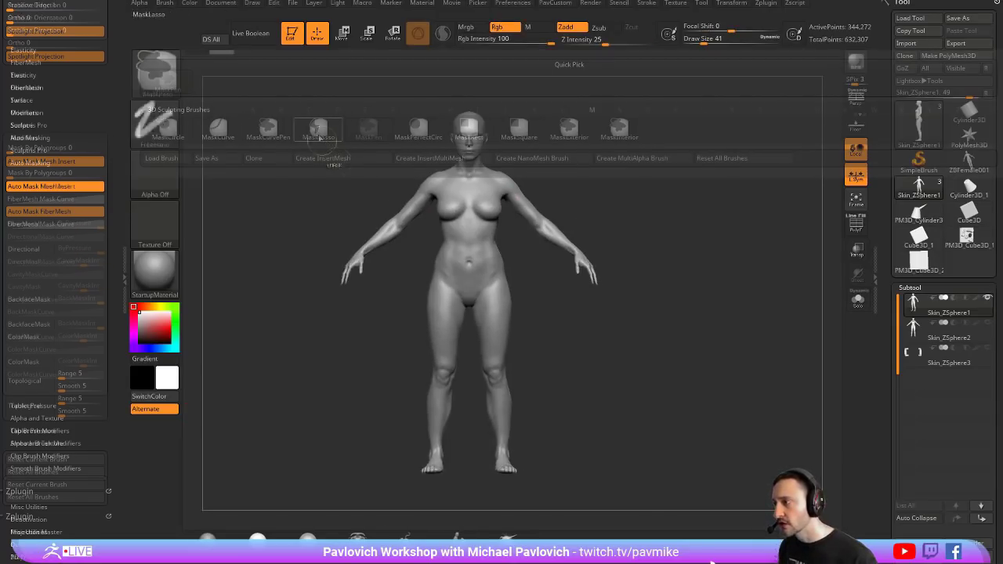
{"action": "mouse_move", "coordinate": [549, 271]}
{"action": "left_mouse_down"}
{"action": "mouse_move", "coordinate": [533, 337]}
{"action": "mouse_move", "coordinate": [480, 265]}
{"action": "mouse_move", "coordinate": [412, 321]}
{"action": "mouse_move", "coordinate": [400, 445]}
{"action": "mouse_move", "coordinate": [542, 345]}
{"action": "mouse_move", "coordinate": [542, 297]}
{"action": "left_mouse_up"}
{"action": "mouse_move", "coordinate": [714, 268]}
{"action": "left_mouse_down"}
{"action": "mouse_move", "coordinate": [611, 267]}
{"action": "mouse_move", "coordinate": [689, 264]}
{"action": "mouse_move", "coordinate": [694, 251]}
{"action": "left_mouse_up"}
Refine the mask's waistline around the front and back using the MaskPen brush at draw size 16
{"action": "left_click", "coordinate": [166, 81], "text": "ctrl"}
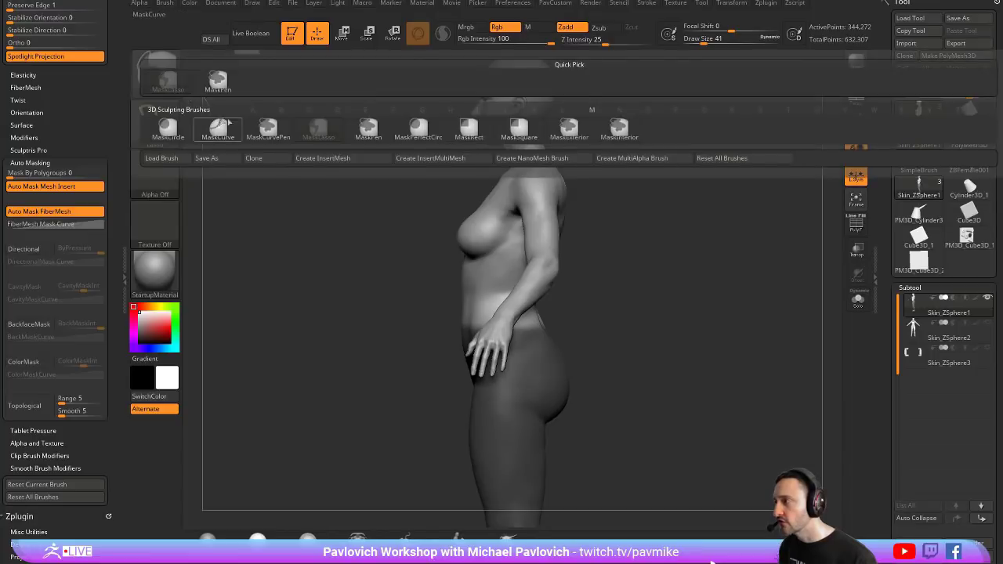
{"action": "left_click", "coordinate": [368, 132], "text": "ctrl"}
{"action": "mouse_move", "coordinate": [448, 198]}
{"action": "left_mouse_down"}
{"action": "mouse_move", "coordinate": [655, 230]}
{"action": "mouse_move", "coordinate": [533, 290]}
{"action": "left_mouse_up"}
{"action": "key", "text": "s"}
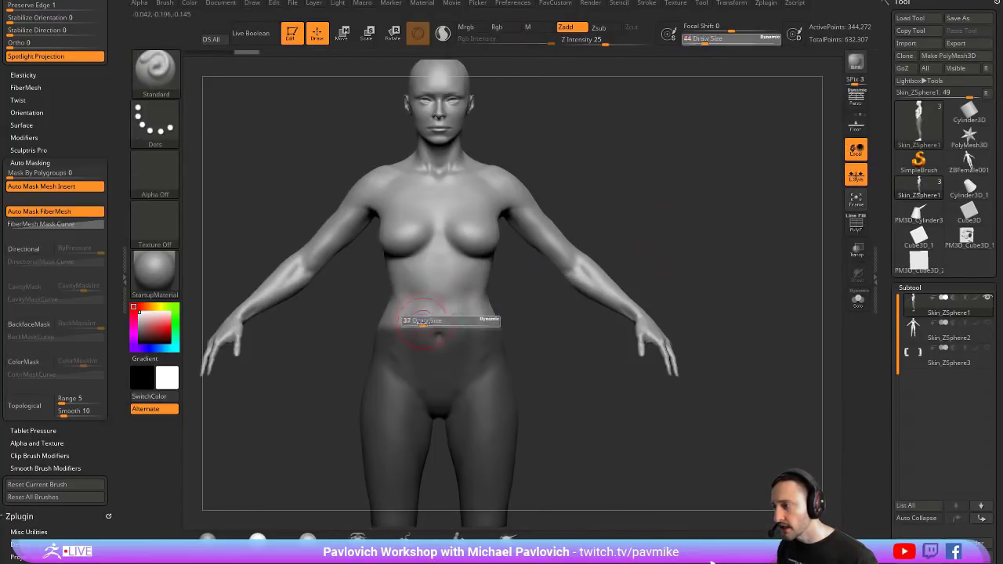
{"action": "mouse_move", "coordinate": [424, 323]}
{"action": "left_mouse_down"}
{"action": "mouse_move", "coordinate": [416, 324]}
{"action": "mouse_move", "coordinate": [468, 349]}
{"action": "left_mouse_up"}
{"action": "mouse_move", "coordinate": [534, 324]}
{"action": "left_mouse_down"}
{"action": "mouse_move", "coordinate": [498, 338]}
{"action": "mouse_move", "coordinate": [475, 293]}
{"action": "mouse_move", "coordinate": [447, 291]}
{"action": "left_mouse_up"}
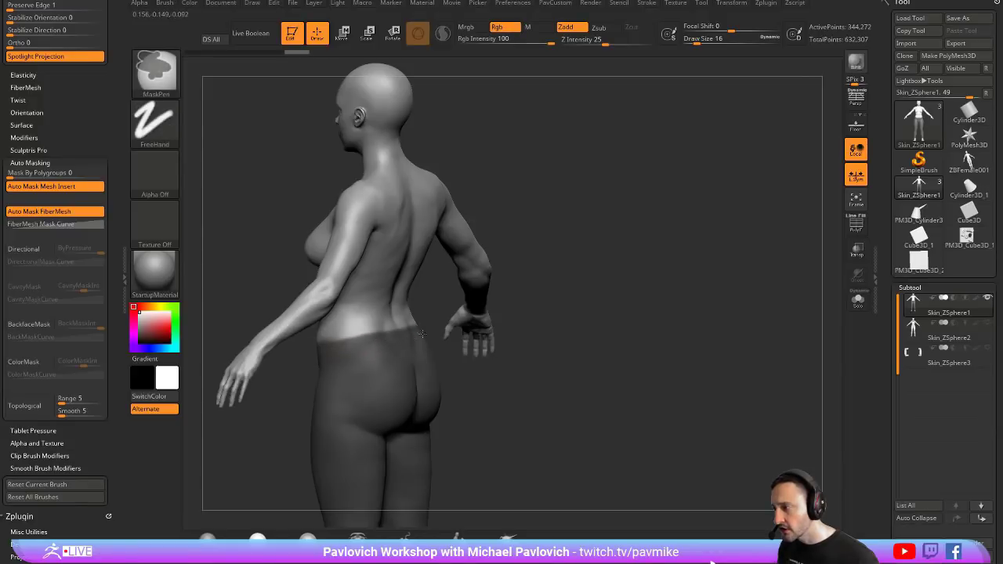
{"action": "mouse_move", "coordinate": [619, 266]}
{"action": "left_mouse_down"}
{"action": "mouse_move", "coordinate": [687, 256]}
{"action": "mouse_move", "coordinate": [635, 260]}
{"action": "mouse_move", "coordinate": [598, 239]}
{"action": "mouse_move", "coordinate": [679, 255]}
{"action": "mouse_move", "coordinate": [700, 208]}
{"action": "mouse_move", "coordinate": [713, 241]}
{"action": "mouse_move", "coordinate": [666, 246]}
{"action": "mouse_move", "coordinate": [678, 280]}
{"action": "mouse_move", "coordinate": [696, 269]}
{"action": "left_mouse_up"}
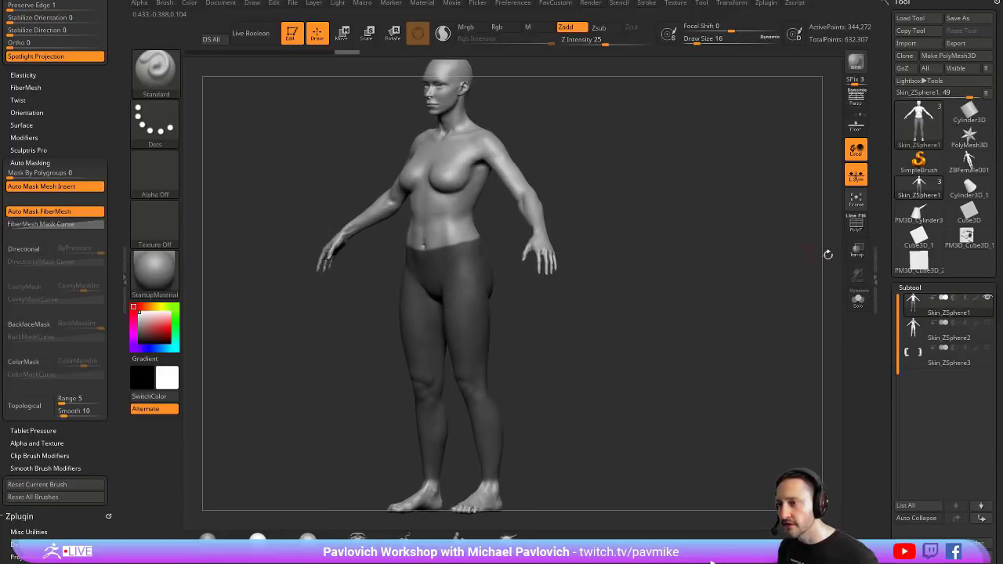
Display the PolyFrame wireframe on the masked body around the waist
{"action": "left_click", "coordinate": [856, 225]}
{"action": "left_click_drag", "start_coordinate": [765, 265], "coordinate": [775, 367], "text": "alt"}
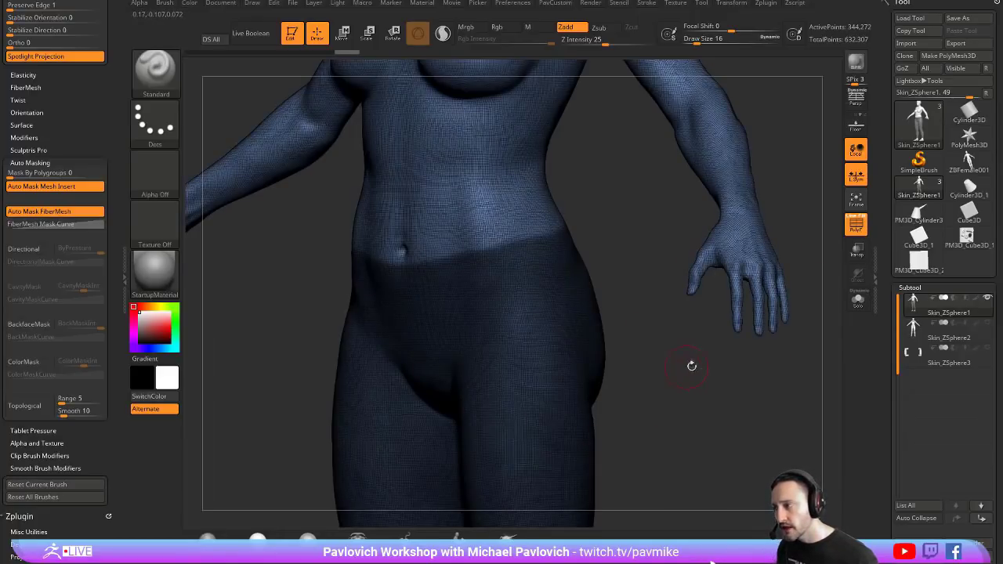
Try turning the masked lower body into its own polygroup, and undo it
{"action": "mouse_move", "coordinate": [695, 367]}
{"action": "left_mouse_down", "text": "ctrl"}
{"action": "mouse_move", "coordinate": [704, 378]}
{"action": "mouse_move", "coordinate": [709, 366]}
{"action": "mouse_move", "coordinate": [766, 363]}
{"action": "mouse_move", "coordinate": [698, 362]}
{"action": "left_mouse_up", "text": "ctrl"}
{"action": "key", "text": "ctrl+z"}
{"action": "key", "text": "ctrl+w"}
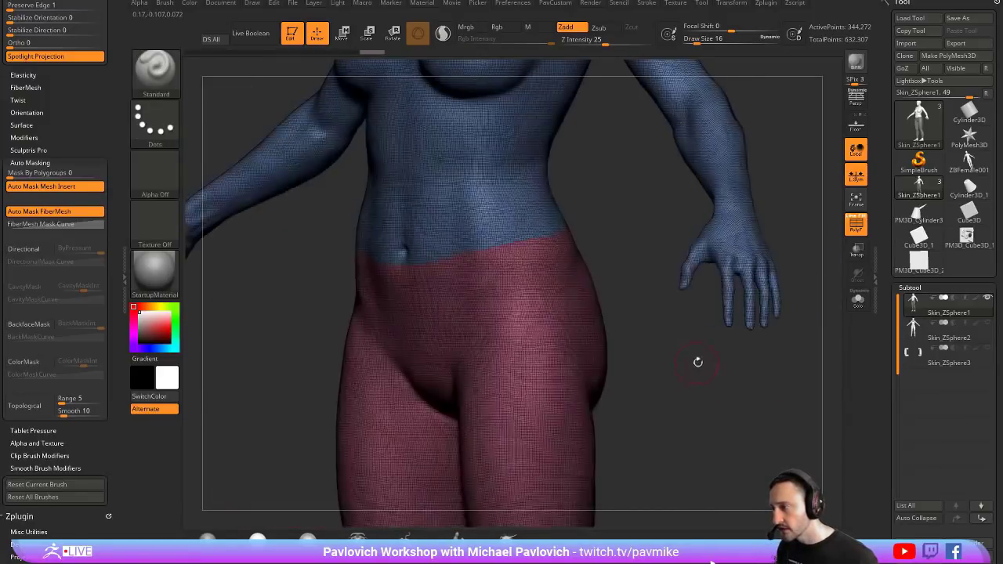
{"action": "key", "text": "ctrl+z"}
Try Edgeloop Masked Border along the waistline and clear the mask, then undo both changes
{"action": "left_click_drag", "start_coordinate": [665, 296], "coordinate": [614, 303], "text": "alt"}
{"action": "key", "text": "s"}
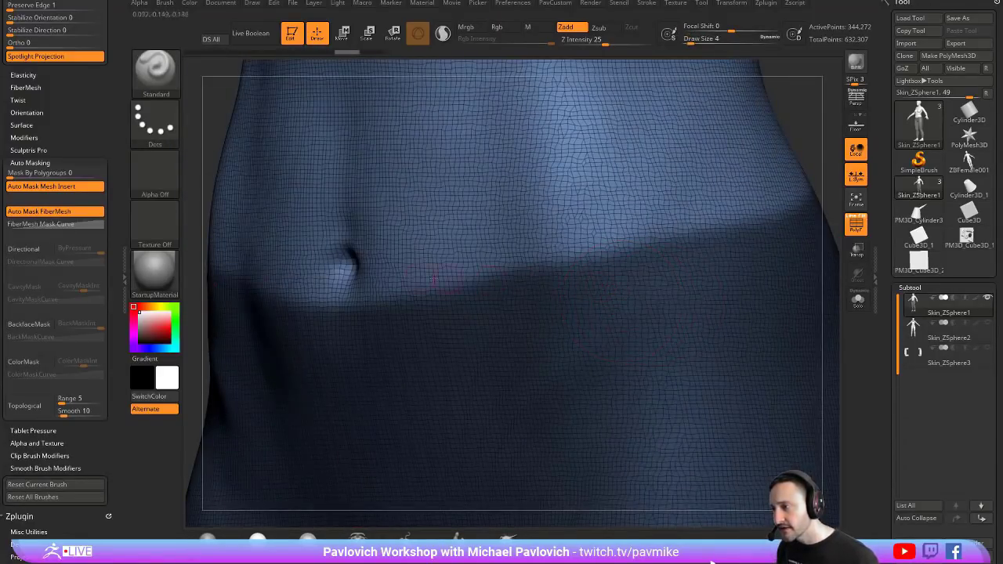
{"action": "left_click_drag", "start_coordinate": [915, 276], "coordinate": [915, 86]}
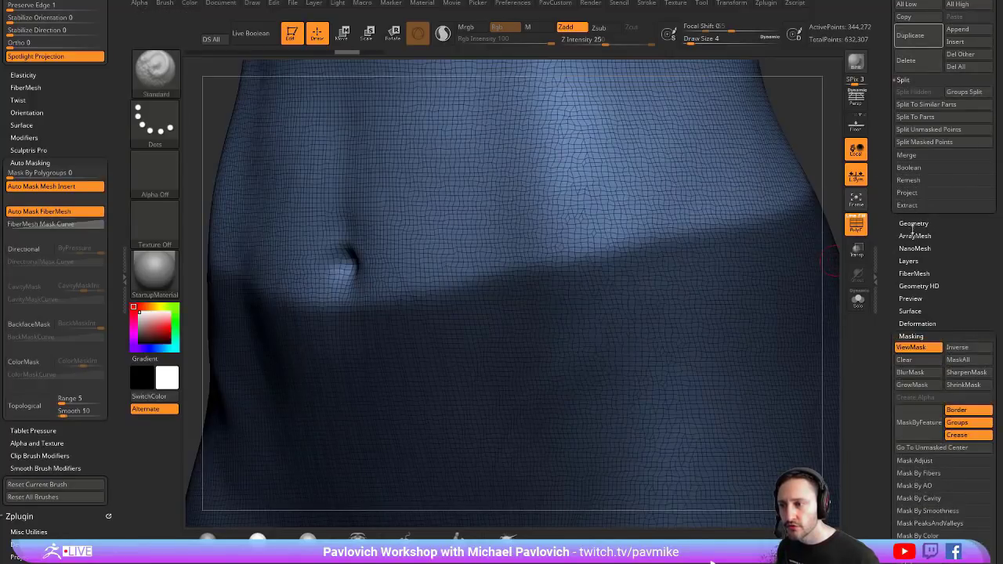
{"action": "left_click", "coordinate": [915, 227], "text": "shift"}
{"action": "left_click", "coordinate": [911, 349]}
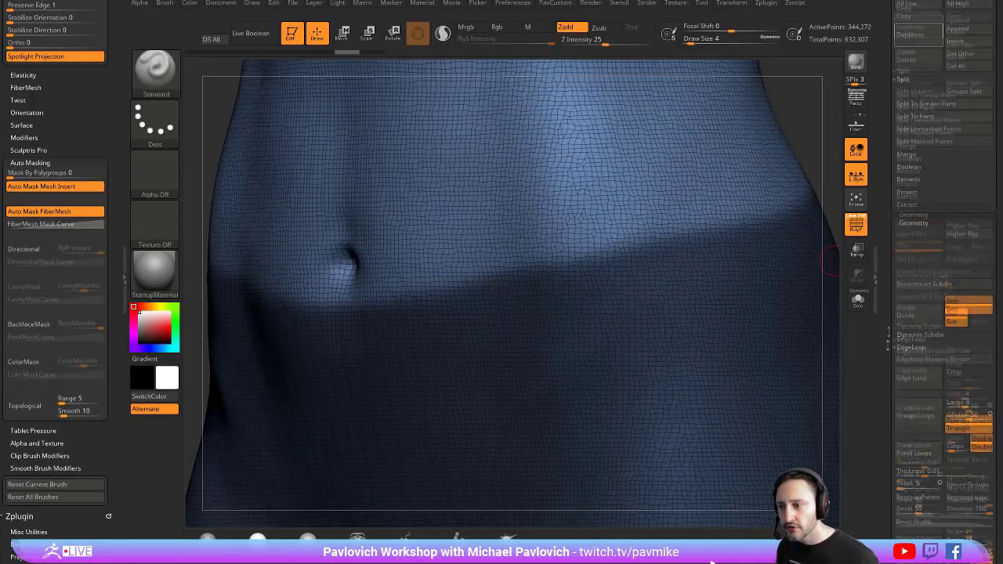
{"action": "left_click", "coordinate": [933, 291]}
{"action": "left_click_drag", "start_coordinate": [824, 166], "coordinate": [809, 116], "text": "ctrl"}
{"action": "left_click_drag", "start_coordinate": [808, 162], "coordinate": [792, 86], "text": "alt"}
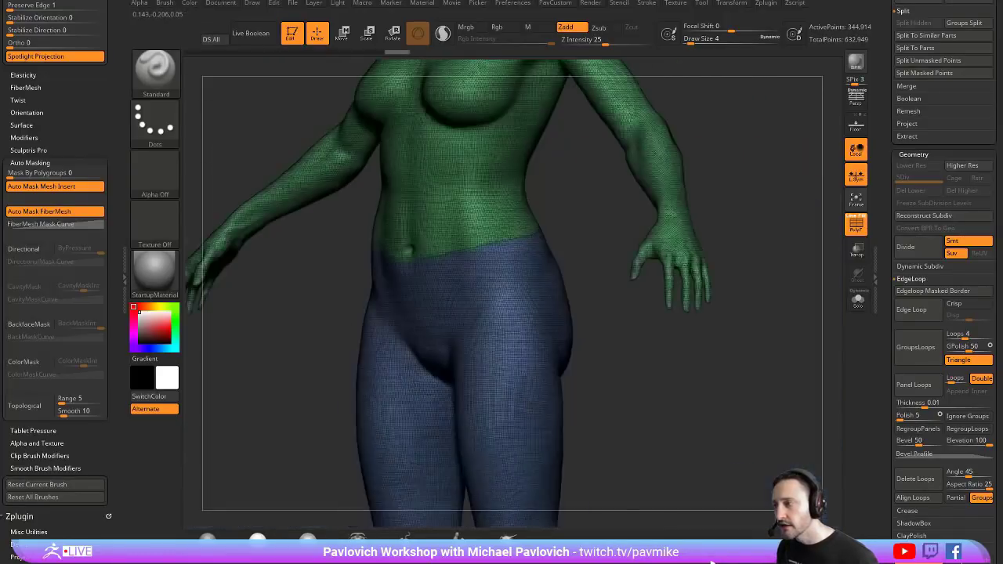
{"action": "left_click_drag", "start_coordinate": [597, 249], "coordinate": [657, 286]}
{"action": "key", "text": "ctrl+z"}
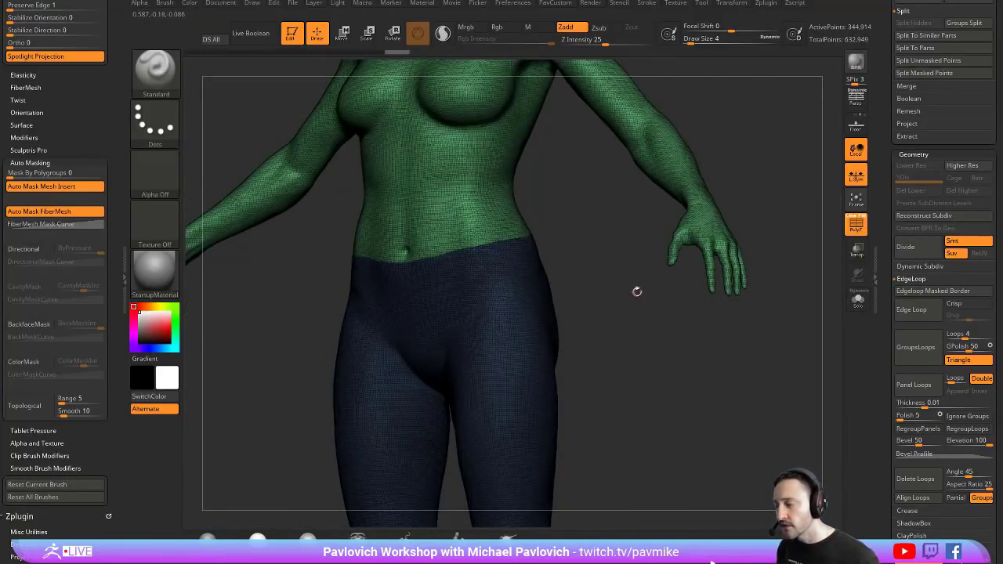
{"action": "key", "text": "ctrl+z"}
Duplicate the masked Skin_ZSphere1 subtool
{"action": "left_click_drag", "start_coordinate": [774, 188], "coordinate": [778, 263], "text": "alt"}
{"action": "left_click_drag", "start_coordinate": [883, 196], "coordinate": [857, 376]}
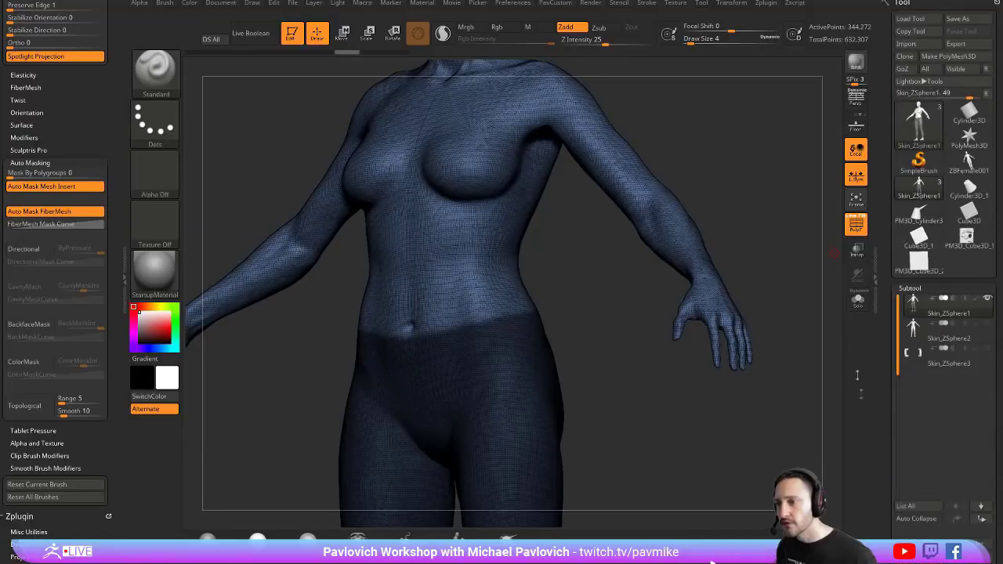
{"action": "left_click_drag", "start_coordinate": [881, 492], "coordinate": [881, 402]}
{"action": "left_click", "coordinate": [910, 499]}
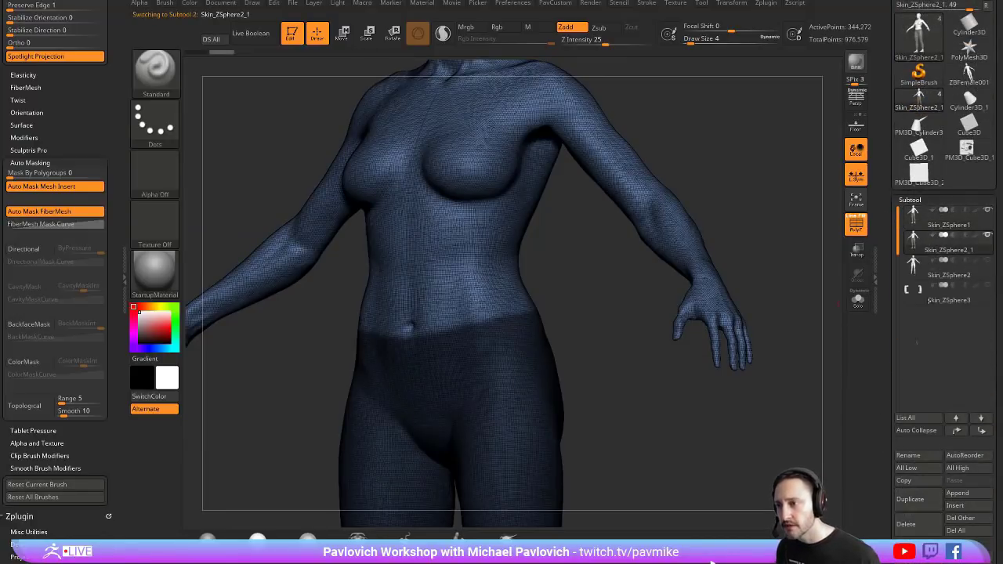
Compare the original Skin_ZSphere1 with its masked duplicate, and view the duplicate alone in Solo mode
{"action": "left_click", "coordinate": [945, 226]}
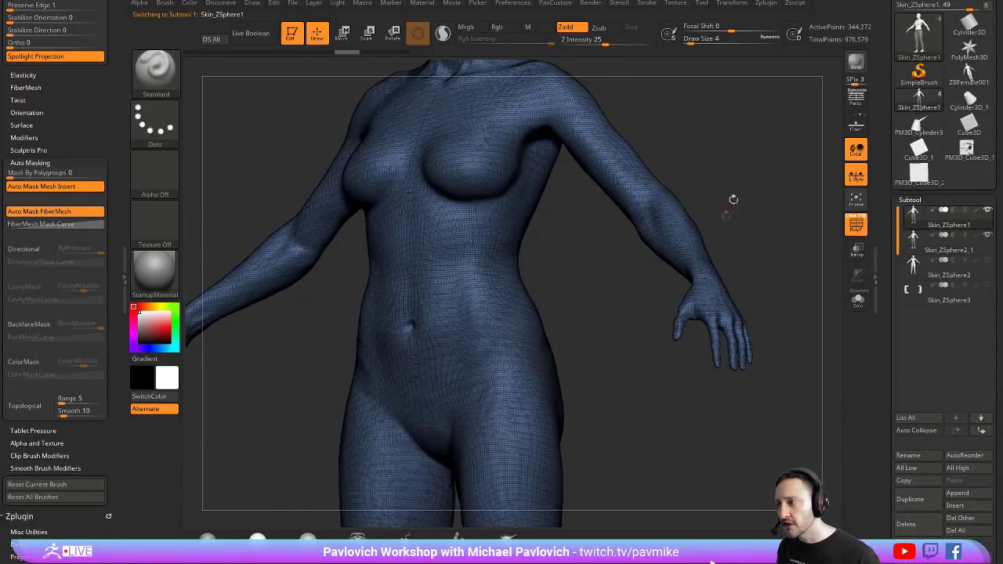
{"action": "left_click", "coordinate": [944, 250]}
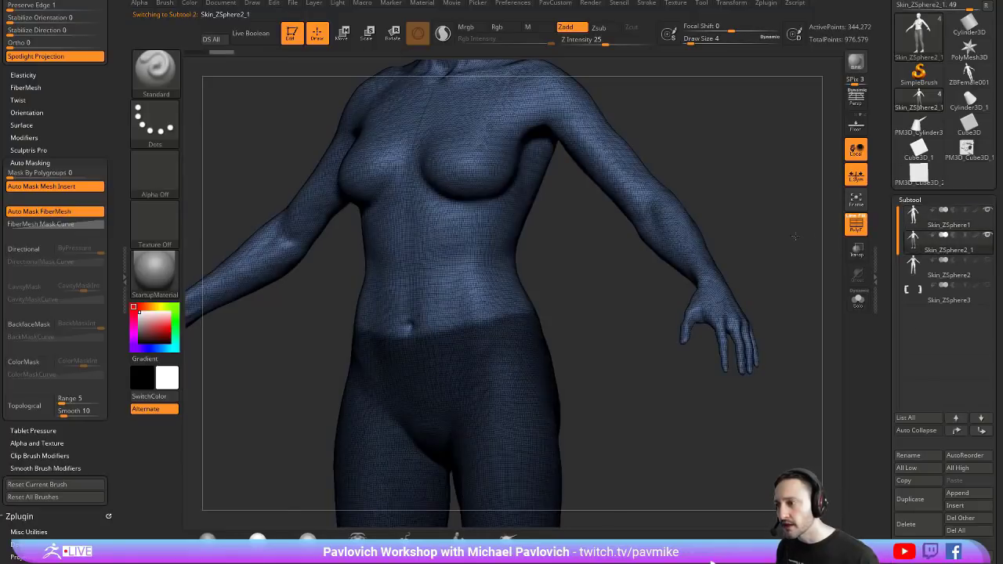
{"action": "left_click_drag", "start_coordinate": [794, 236], "coordinate": [771, 192], "text": "alt"}
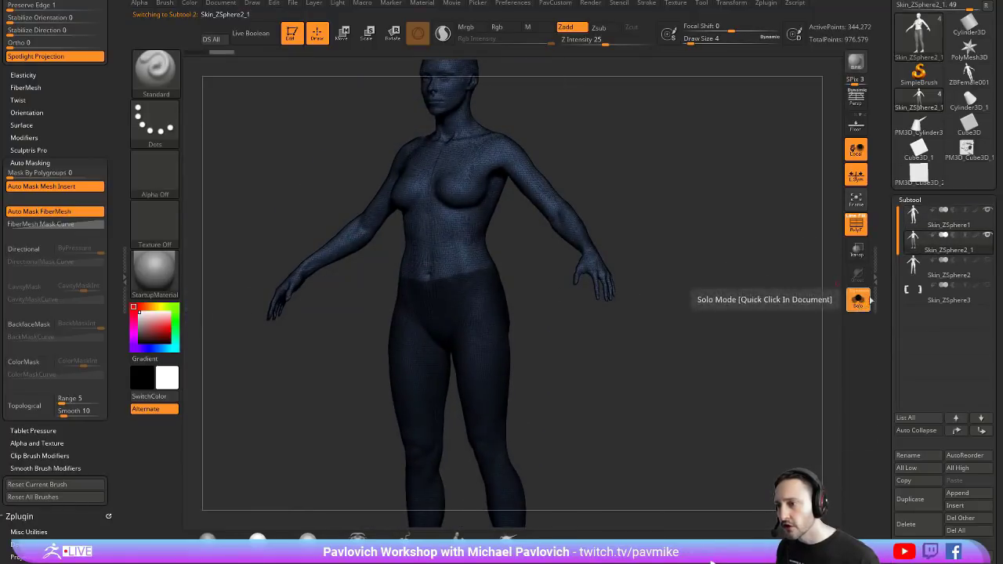
{"action": "left_click", "coordinate": [859, 302]}
{"action": "left_click", "coordinate": [860, 305]}
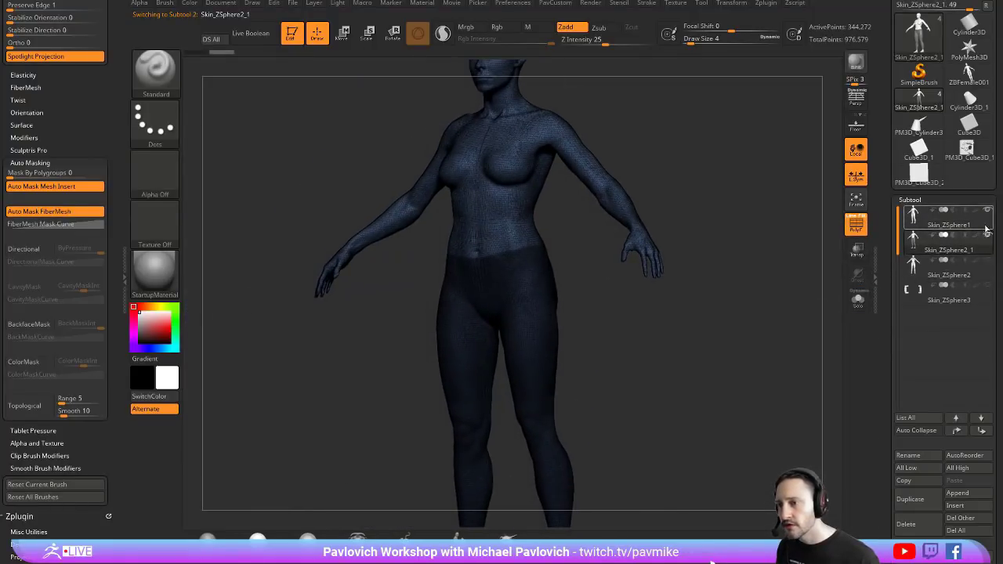
Apply Edgeloop Masked Border along the pants' masked edge on the duplicate subtool and clear the mask
{"action": "left_click_drag", "start_coordinate": [753, 326], "coordinate": [814, 399], "text": "alt"}
{"action": "scroll", "coordinate": [879, 358], "scroll_direction": "down", "scroll_amount": 10}
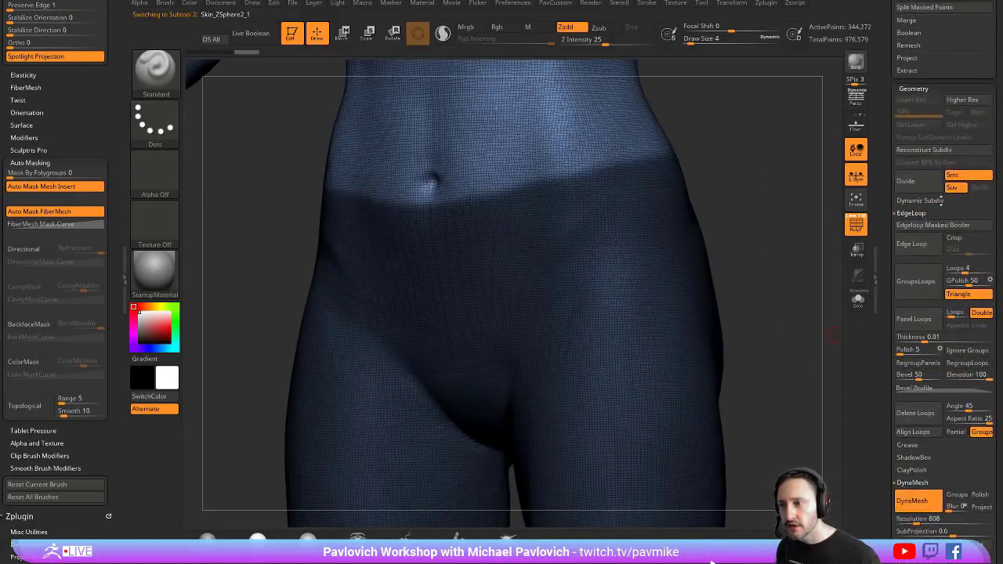
{"action": "left_click", "coordinate": [913, 214]}
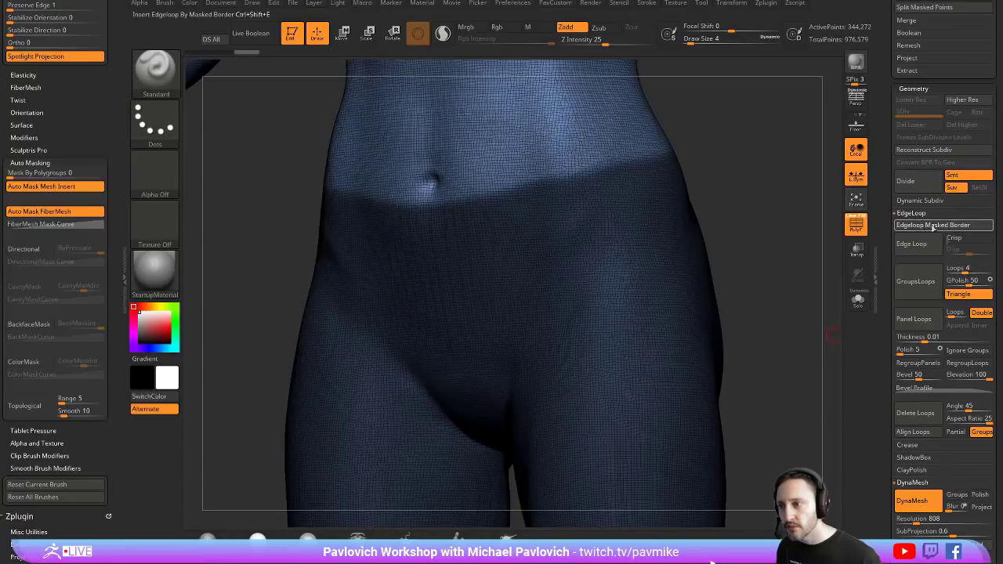
{"action": "mouse_move", "coordinate": [802, 288]}
{"action": "left_mouse_down", "text": "ctrl"}
{"action": "mouse_move", "coordinate": [752, 192]}
{"action": "mouse_move", "coordinate": [803, 308]}
{"action": "mouse_move", "coordinate": [728, 293]}
{"action": "mouse_move", "coordinate": [753, 203]}
{"action": "mouse_move", "coordinate": [789, 362]}
{"action": "left_mouse_up", "text": "ctrl"}
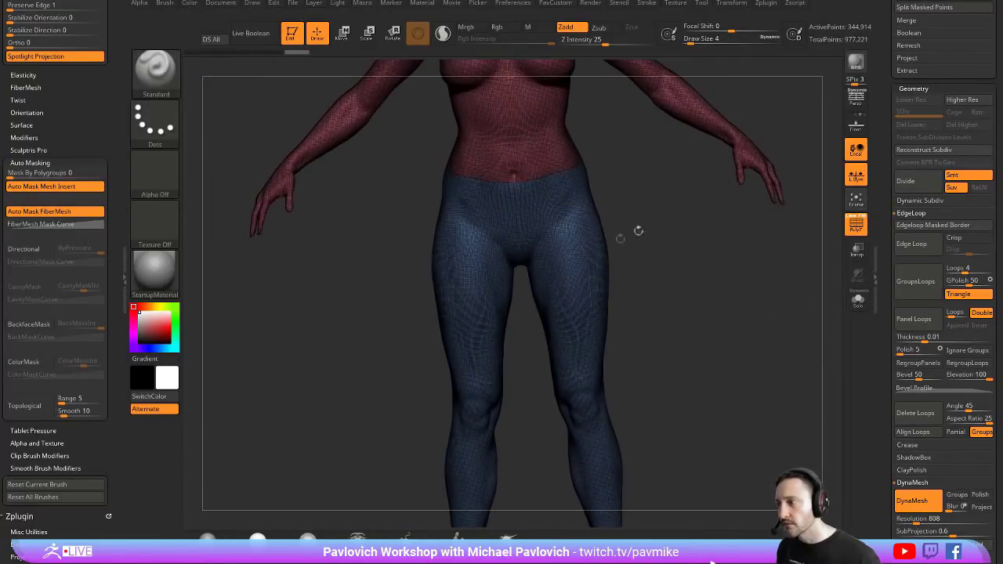
Isolate the pants polygroup to check its border, and show the whole body again
{"action": "left_click", "coordinate": [598, 257], "text": "ctrl+shift"}
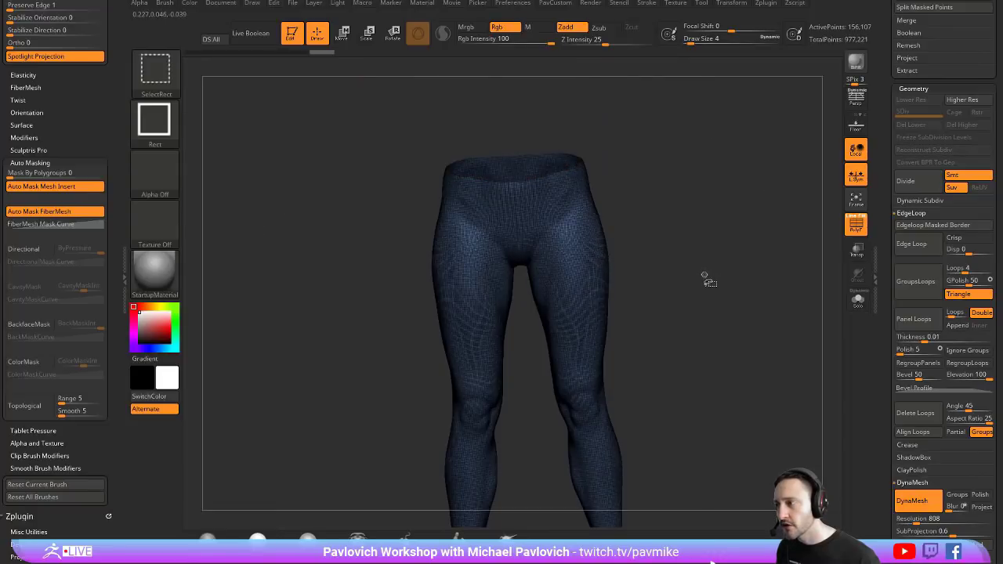
{"action": "left_click", "coordinate": [706, 280], "text": "ctrl+shift"}
{"action": "left_click_drag", "start_coordinate": [678, 230], "coordinate": [713, 185]}
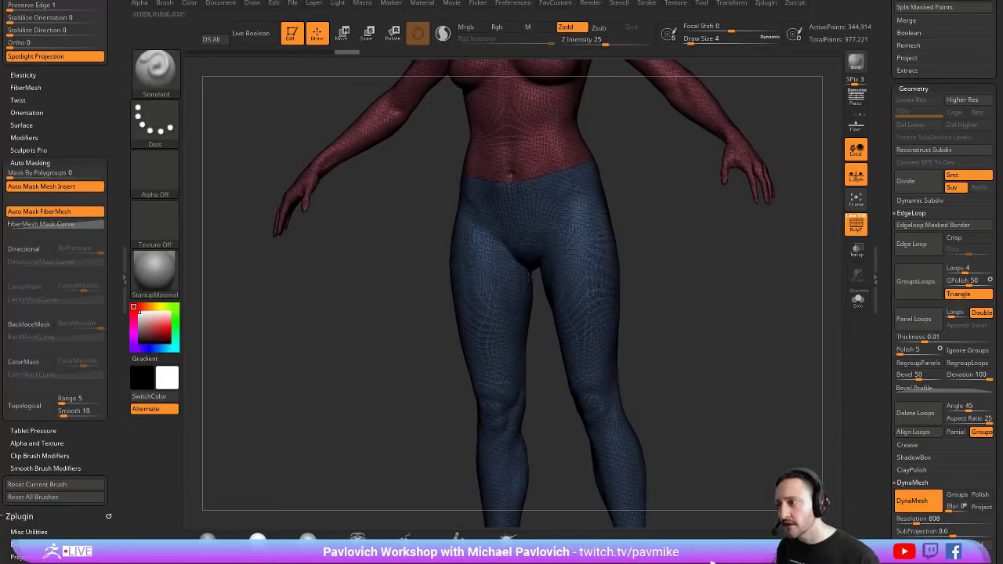
Compare the polyframe display with only the polygroup fill and with only the wireframe lines
{"action": "left_click", "coordinate": [851, 218]}
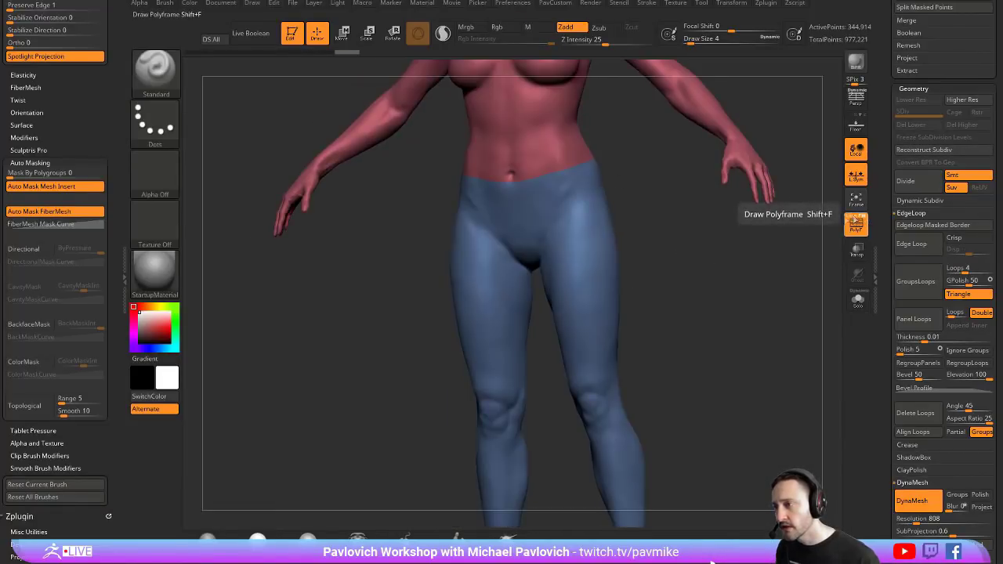
{"action": "left_click_drag", "start_coordinate": [745, 290], "coordinate": [744, 262]}
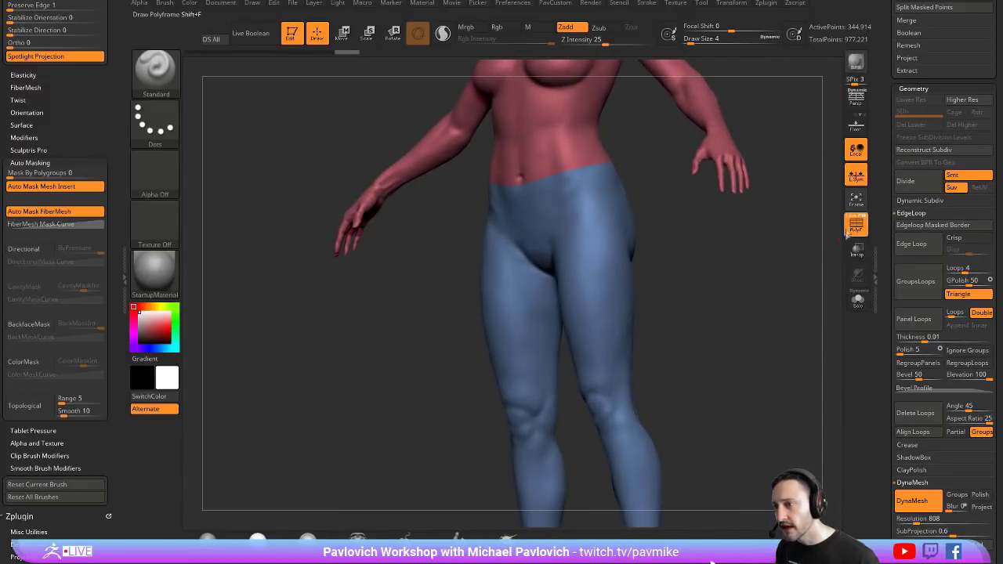
{"action": "left_click", "coordinate": [854, 220]}
{"action": "left_click", "coordinate": [865, 226]}
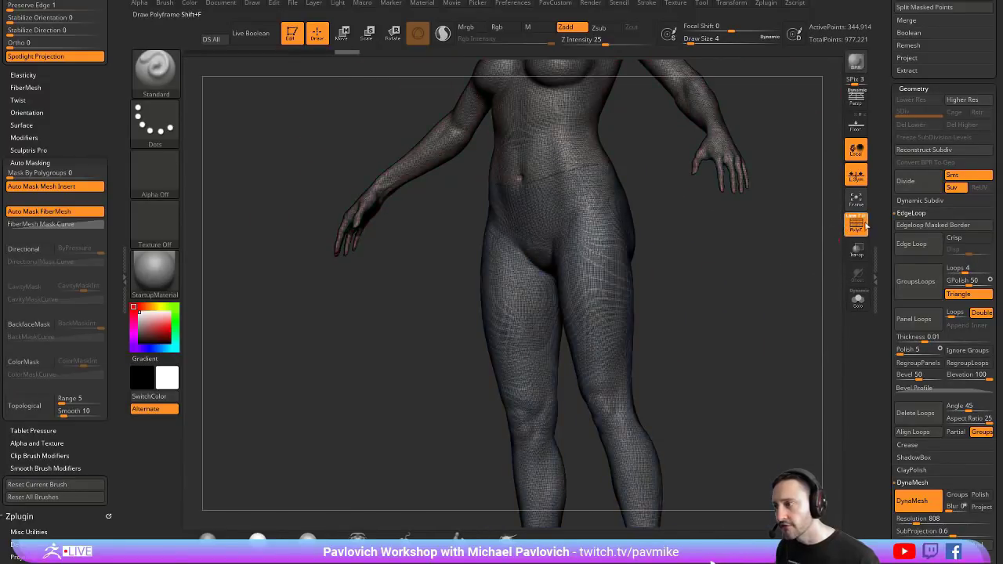
{"action": "left_click_drag", "start_coordinate": [719, 251], "coordinate": [798, 244]}
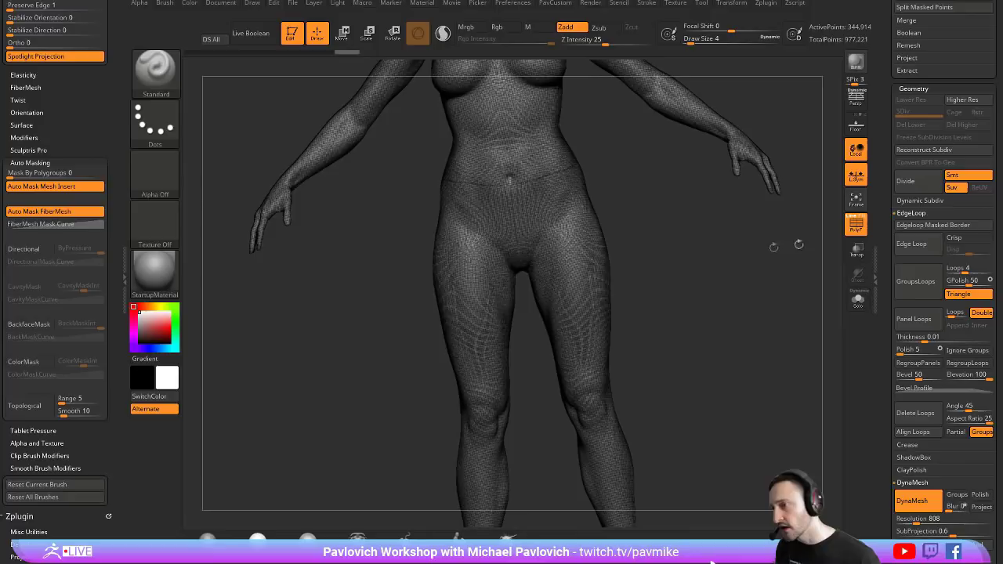
{"action": "left_click", "coordinate": [865, 226]}
{"action": "left_click", "coordinate": [854, 220]}
{"action": "mouse_move", "coordinate": [698, 261]}
{"action": "left_mouse_down"}
{"action": "mouse_move", "coordinate": [689, 258]}
{"action": "mouse_move", "coordinate": [713, 251]}
{"action": "left_mouse_up"}
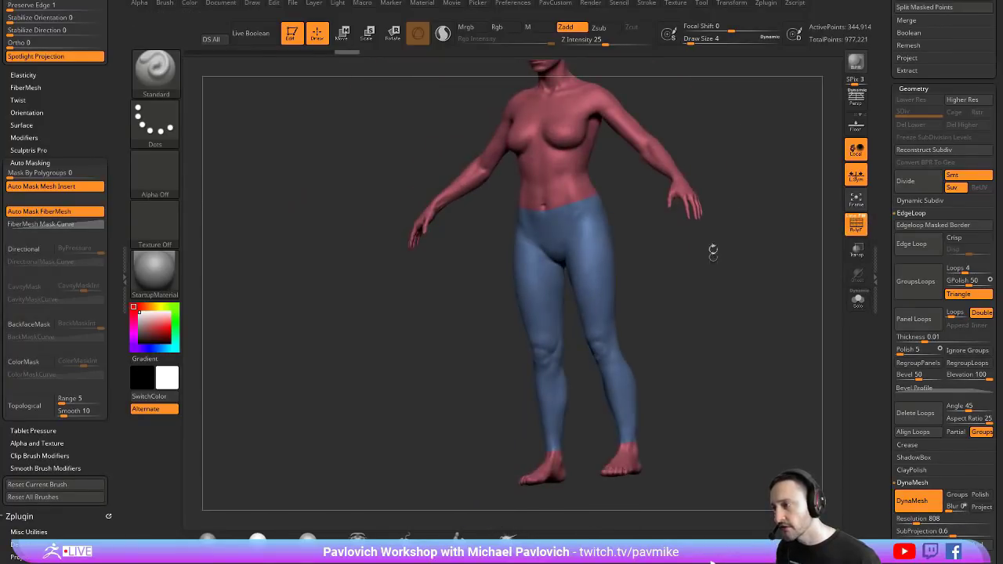
Isolate the pants polygroup and delete the hidden rest of the body with Del Hidden
{"action": "left_click", "coordinate": [605, 257], "text": "ctrl+shift"}
{"action": "key", "text": "2"}
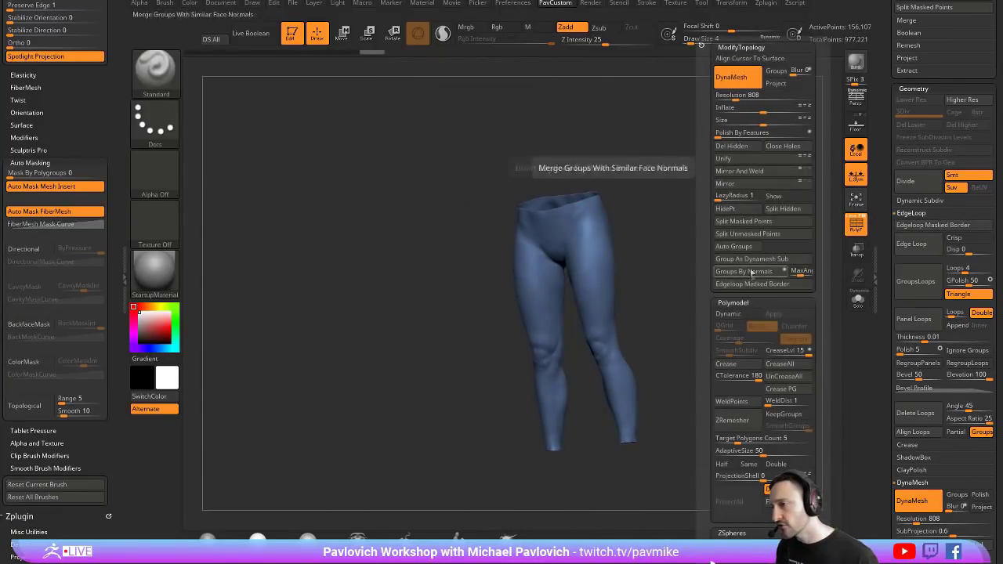
{"action": "left_click", "coordinate": [748, 151]}
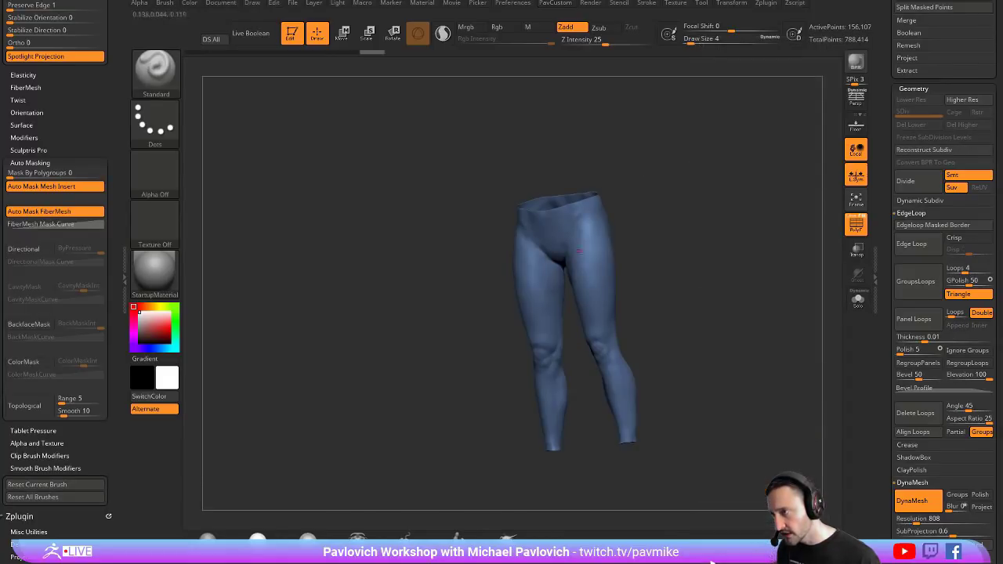
Try updating the open pants mesh with DynaMesh, inspect it, and undo the update
{"action": "left_click_drag", "start_coordinate": [705, 210], "coordinate": [742, 212], "text": "shift"}
{"action": "key", "text": "f"}
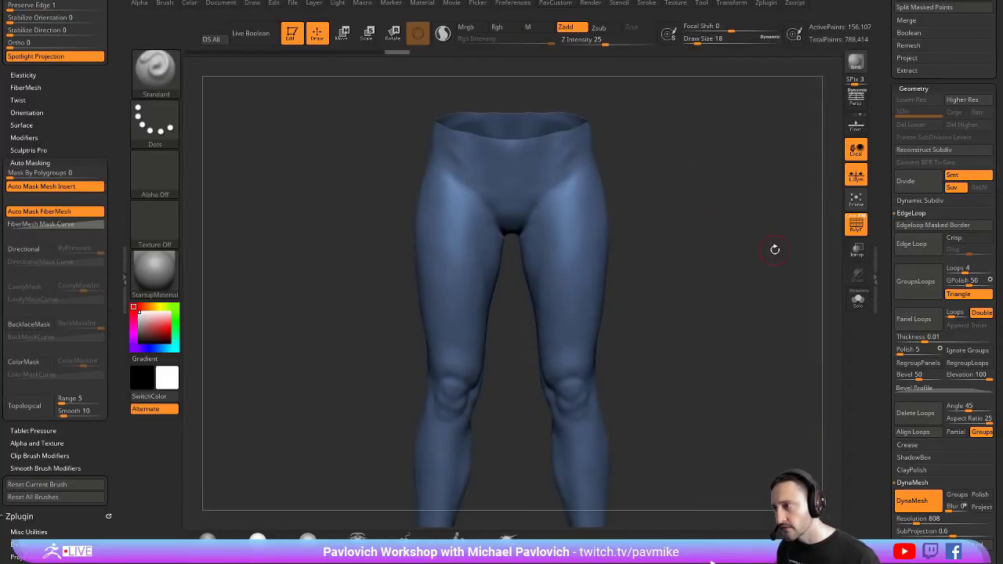
{"action": "left_click_drag", "start_coordinate": [774, 246], "coordinate": [749, 173], "text": "alt"}
{"action": "left_click_drag", "start_coordinate": [716, 133], "coordinate": [784, 250], "text": "ctrl"}
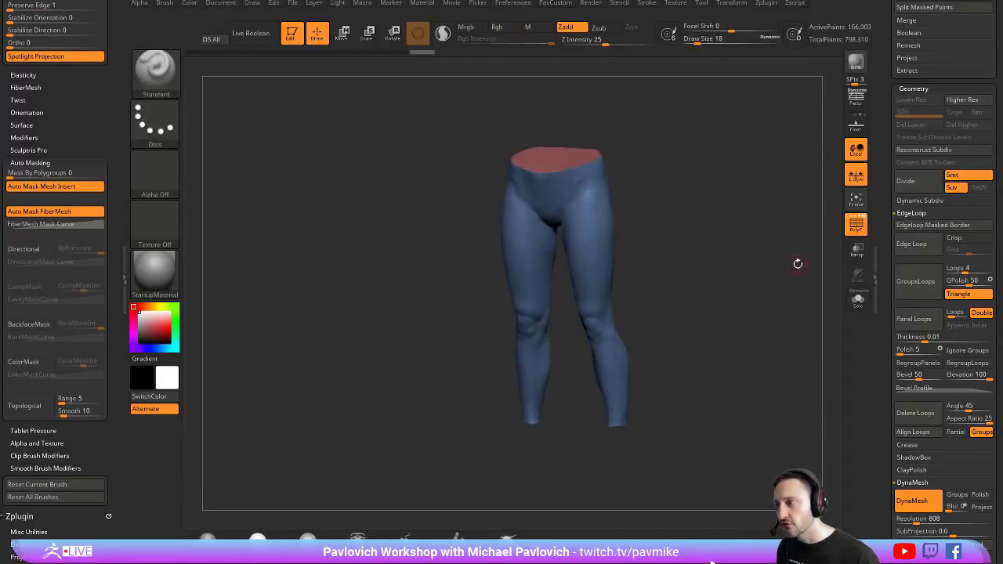
{"action": "key", "text": "space"}
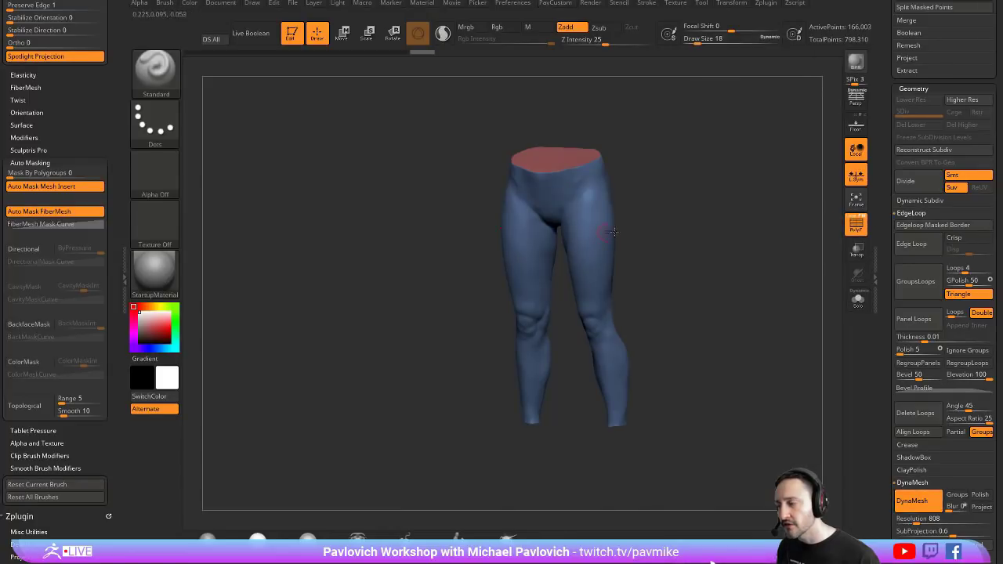
{"action": "mouse_move", "coordinate": [729, 224]}
{"action": "left_mouse_down", "text": "alt"}
{"action": "mouse_move", "coordinate": [781, 262]}
{"action": "mouse_move", "coordinate": [719, 204]}
{"action": "mouse_move", "coordinate": [730, 228]}
{"action": "left_mouse_up", "text": "alt"}
{"action": "left_click", "coordinate": [864, 229]}
{"action": "left_click", "coordinate": [849, 224]}
{"action": "key", "text": "space"}
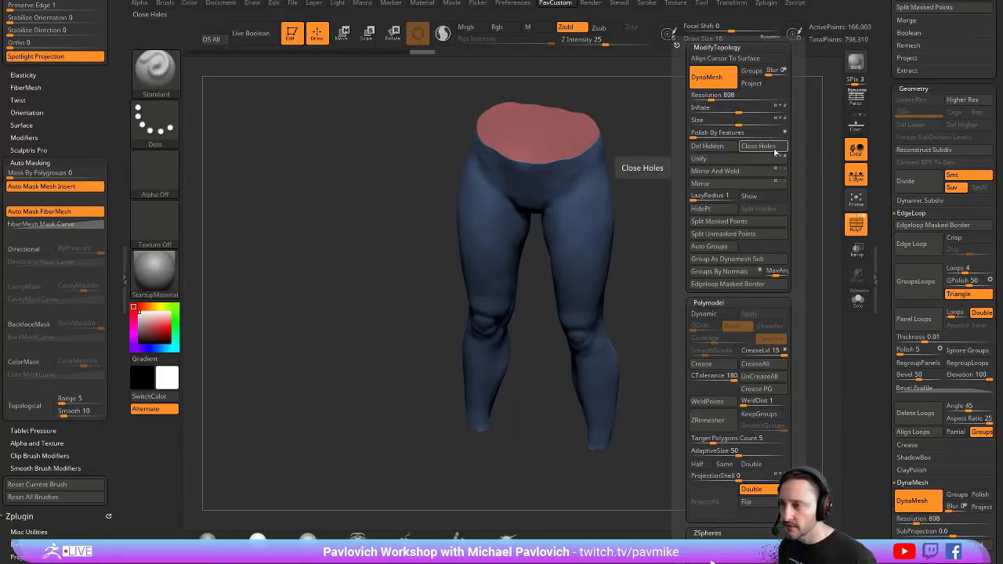
{"action": "key", "text": "ctrl+z"}
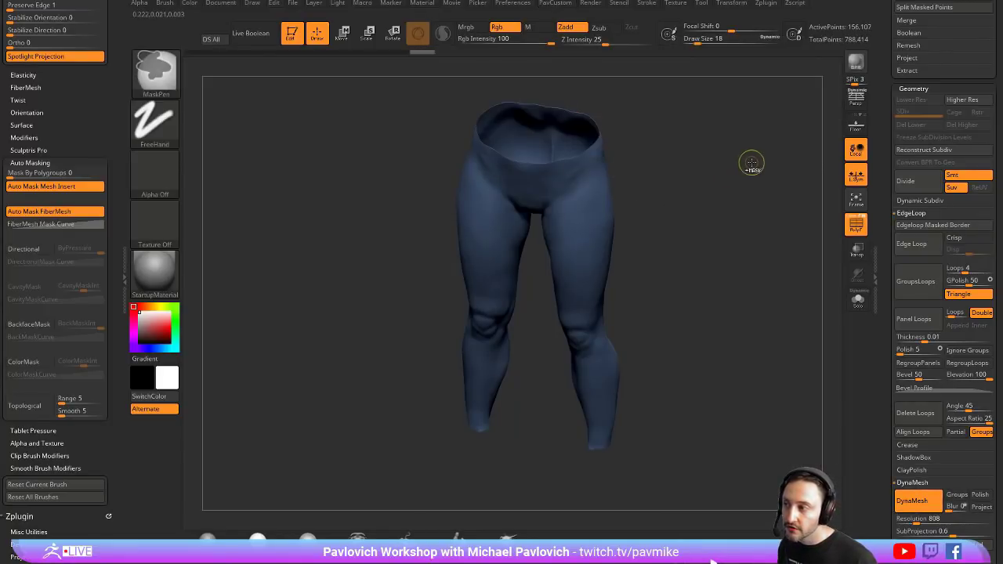
Try capping the pants with Close Holes and updating DynaMesh, checking the pants polygroup without its caps
{"action": "key", "text": "space"}
{"action": "left_click", "coordinate": [776, 147]}
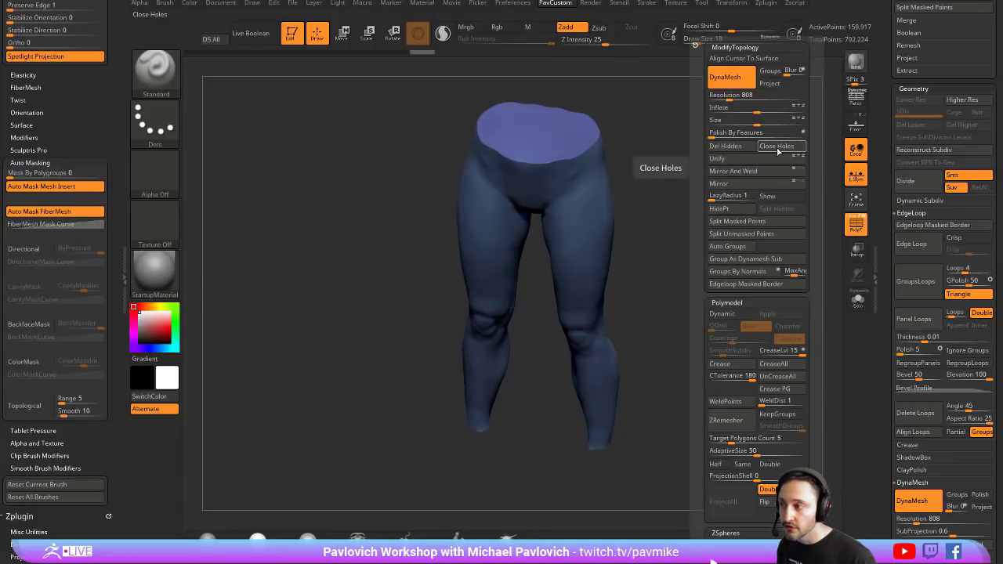
{"action": "left_click_drag", "start_coordinate": [667, 130], "coordinate": [774, 236], "text": "ctrl"}
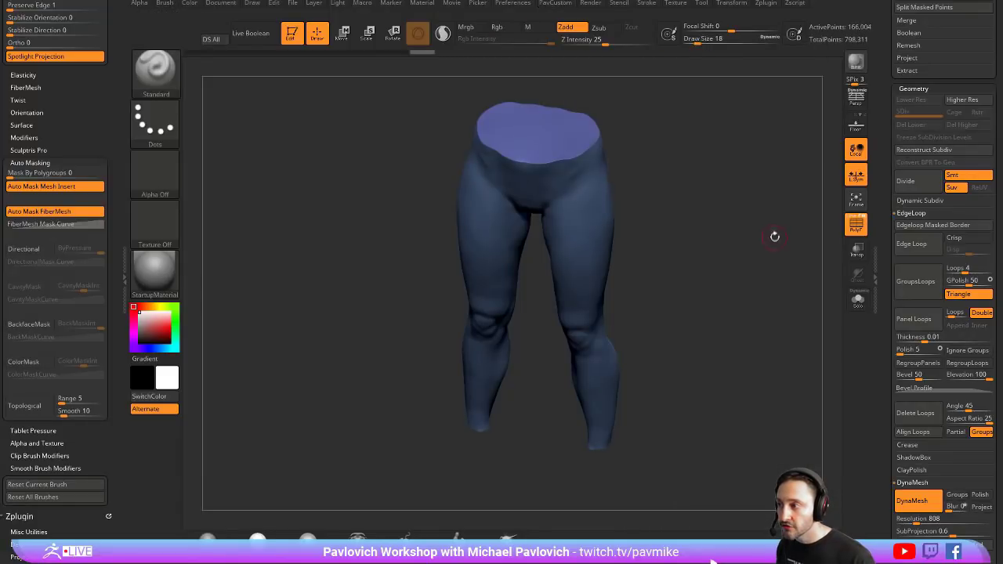
{"action": "left_click", "coordinate": [599, 224], "text": "ctrl+shift"}
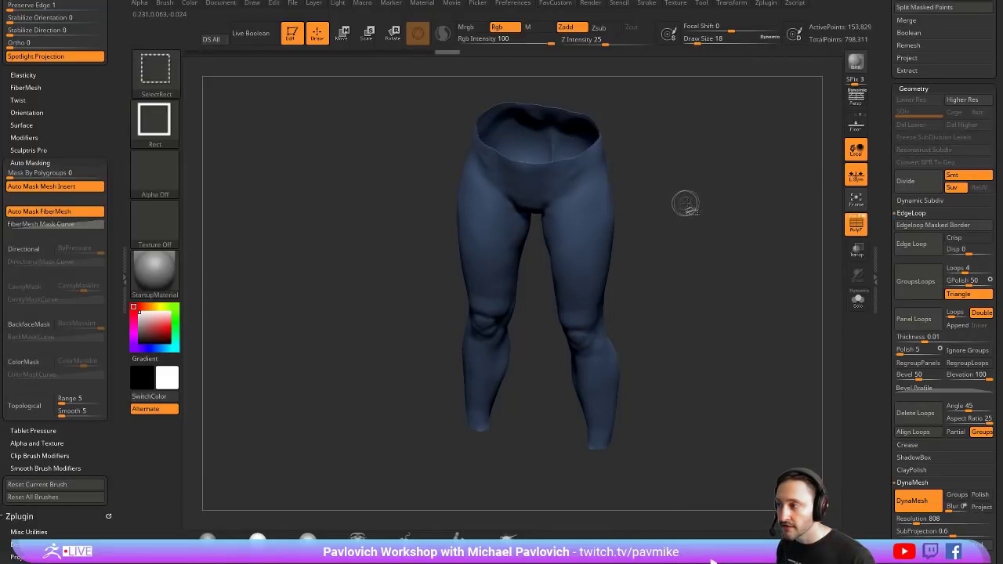
{"action": "left_click", "coordinate": [706, 201], "text": "ctrl+shift"}
Make the Skin_ZSphere1 body subtool visible together with the pants
{"action": "scroll", "coordinate": [885, 366], "scroll_direction": "up", "scroll_amount": 5}
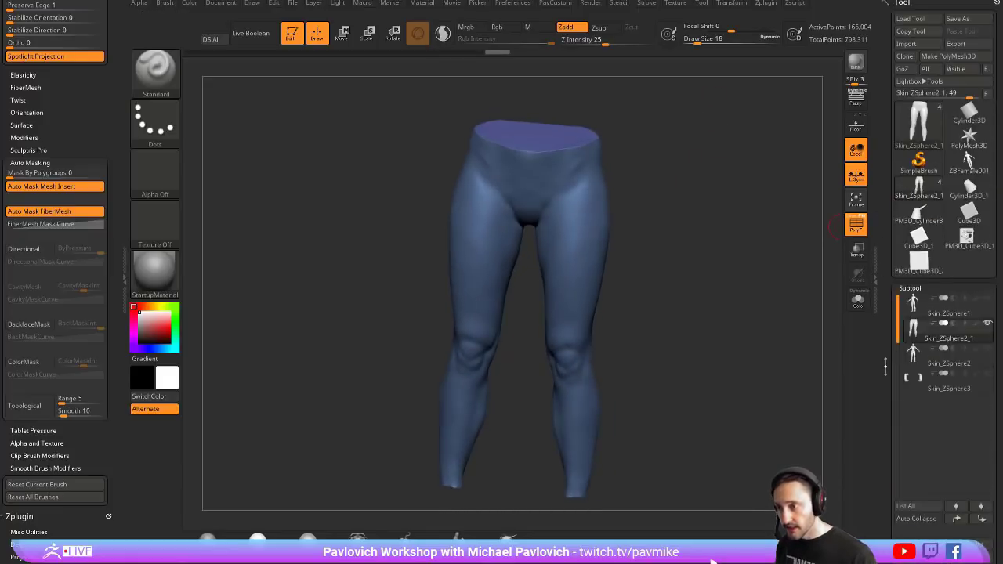
{"action": "left_click", "coordinate": [989, 298]}
{"action": "mouse_move", "coordinate": [792, 329]}
{"action": "left_mouse_down", "text": "alt"}
{"action": "mouse_move", "coordinate": [755, 298]}
{"action": "mouse_move", "coordinate": [678, 275]}
{"action": "mouse_move", "coordinate": [662, 236]}
{"action": "mouse_move", "coordinate": [657, 270]}
{"action": "left_mouse_up", "text": "alt"}
Try sculpting folds across the upper thighs of the pants with the Standard brush, and undo the strokes
{"action": "left_click_drag", "start_coordinate": [544, 211], "coordinate": [597, 169]}
{"action": "mouse_move", "coordinate": [544, 220]}
{"action": "left_mouse_down"}
{"action": "mouse_move", "coordinate": [605, 188]}
{"action": "mouse_move", "coordinate": [607, 220]}
{"action": "left_mouse_up"}
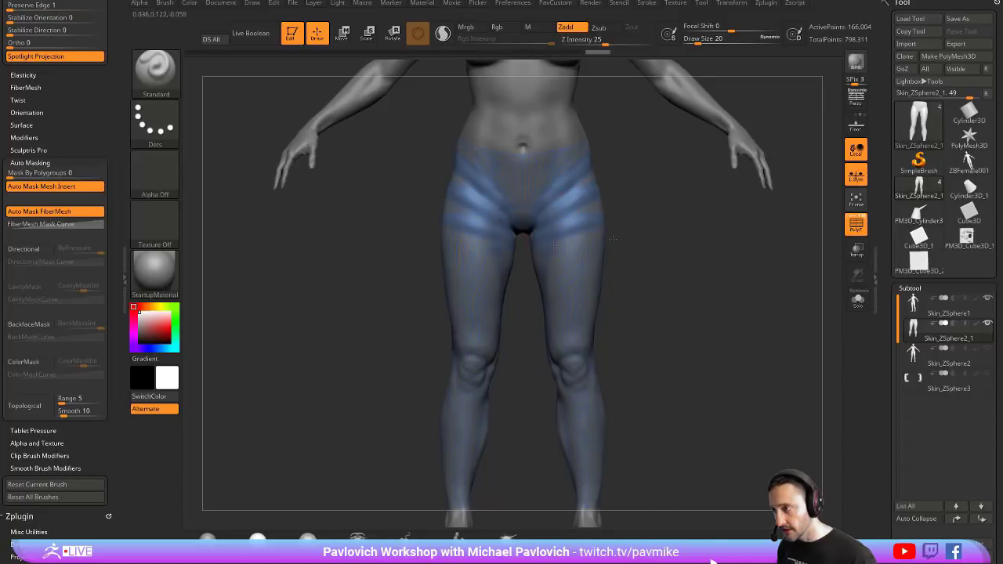
{"action": "left_click_drag", "start_coordinate": [549, 241], "coordinate": [611, 241]}
{"action": "key", "text": "ctrl+z"}
{"action": "key", "text": "ctrl+z"}
{"action": "key", "text": "ctrl+z"}
{"action": "key", "text": "ctrl+z"}
{"action": "key", "text": "ctrl+z"}
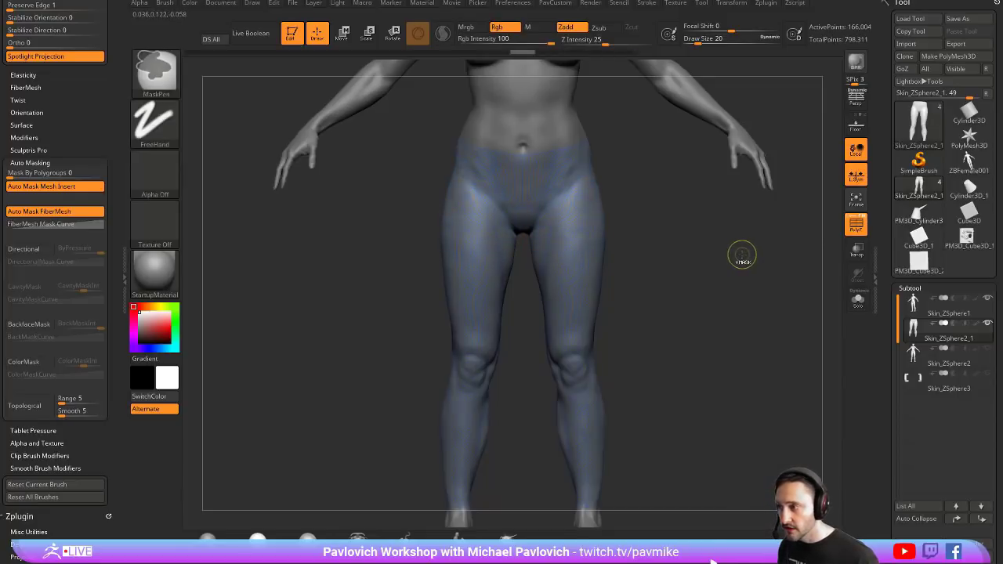
Isolate the pants in Solo mode with their wireframe shown, and undo the hole closing and DynaMesh update
{"action": "left_click", "coordinate": [858, 300]}
{"action": "key", "text": "ctrl"}
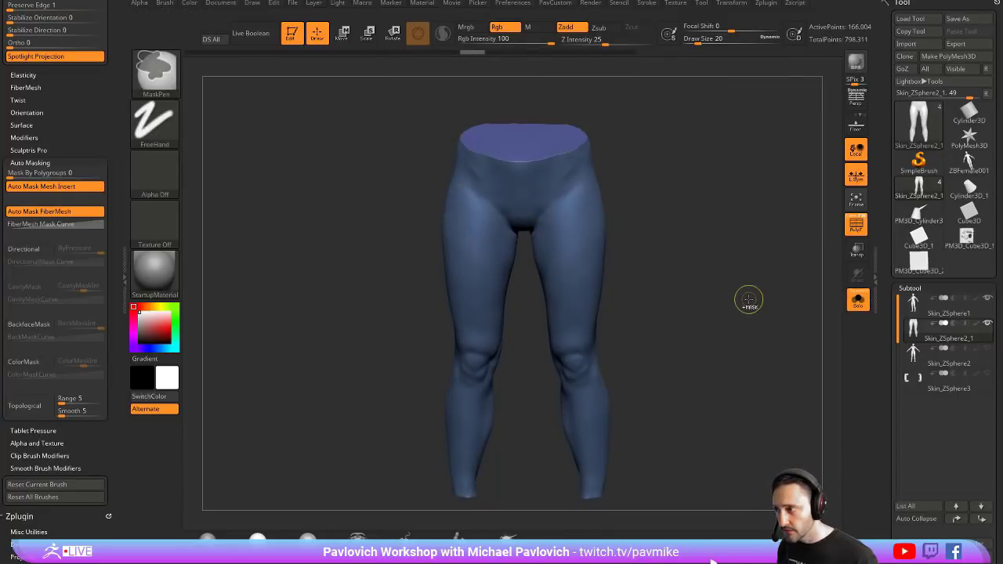
{"action": "mouse_move", "coordinate": [636, 291]}
{"action": "left_mouse_down"}
{"action": "mouse_move", "coordinate": [698, 259]}
{"action": "mouse_move", "coordinate": [652, 217]}
{"action": "mouse_move", "coordinate": [698, 234]}
{"action": "mouse_move", "coordinate": [700, 245]}
{"action": "left_mouse_up"}
{"action": "left_click", "coordinate": [860, 236]}
{"action": "key", "text": "s"}
{"action": "left_click", "coordinate": [699, 245]}
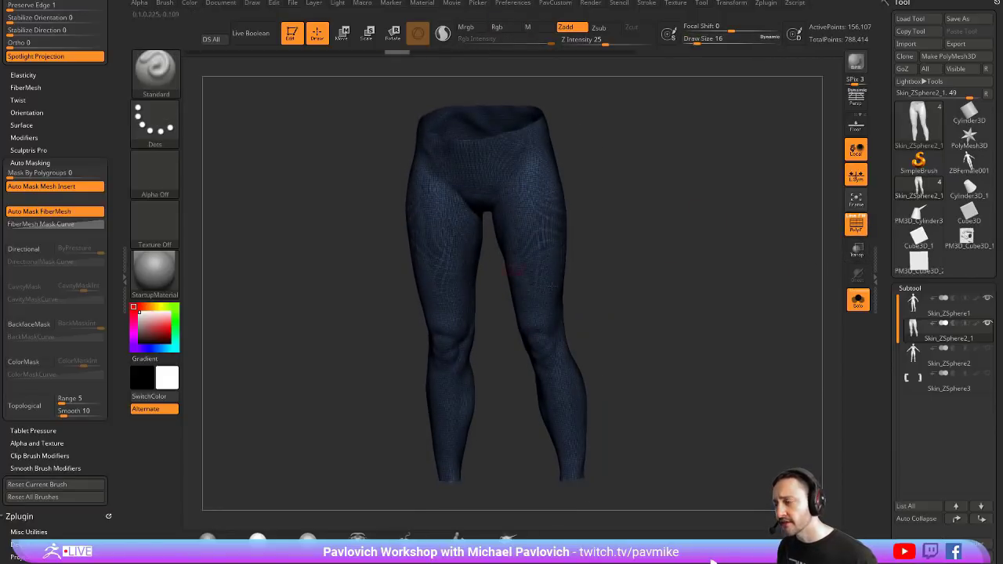
{"action": "mouse_move", "coordinate": [616, 210]}
{"action": "left_mouse_down"}
{"action": "mouse_move", "coordinate": [638, 211]}
{"action": "mouse_move", "coordinate": [625, 248]}
{"action": "mouse_move", "coordinate": [644, 251]}
{"action": "mouse_move", "coordinate": [636, 227]}
{"action": "left_mouse_up"}
{"action": "key", "text": "s"}
{"action": "left_click", "coordinate": [644, 221]}
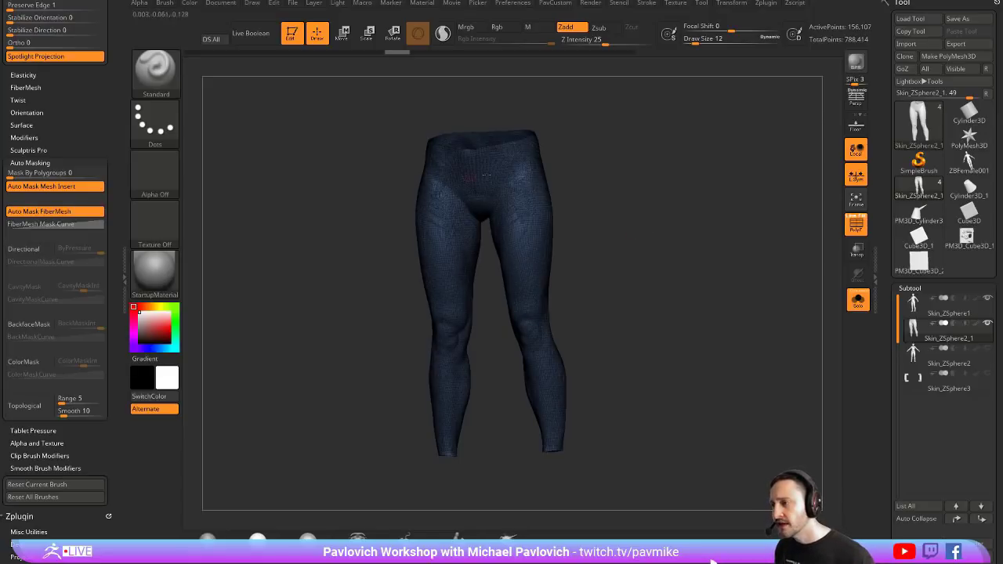
Set ZRemesher's AdaptiveSize to 0 and remesh the pants with a Target Polygons Count of 5
{"action": "left_click_drag", "start_coordinate": [888, 301], "coordinate": [889, 163]}
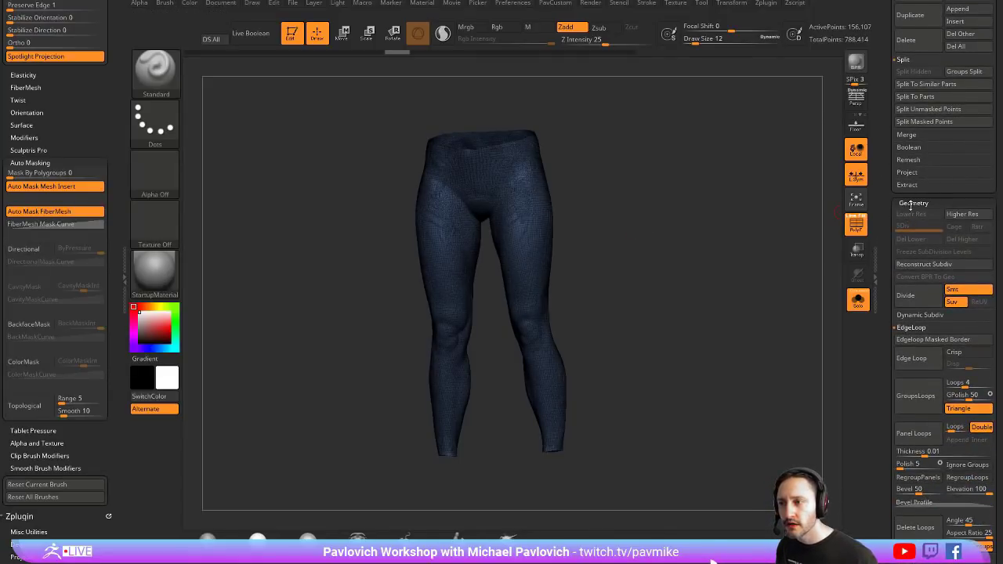
{"action": "left_click_drag", "start_coordinate": [898, 393], "coordinate": [902, 258]}
{"action": "left_click_drag", "start_coordinate": [901, 548], "coordinate": [907, 274]}
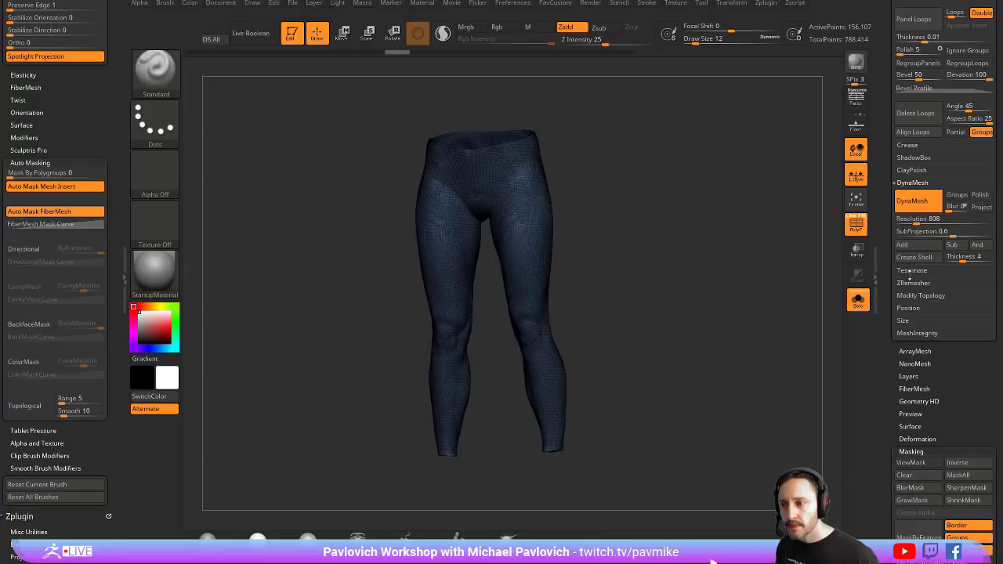
{"action": "left_click", "coordinate": [912, 182]}
{"action": "left_click", "coordinate": [914, 207]}
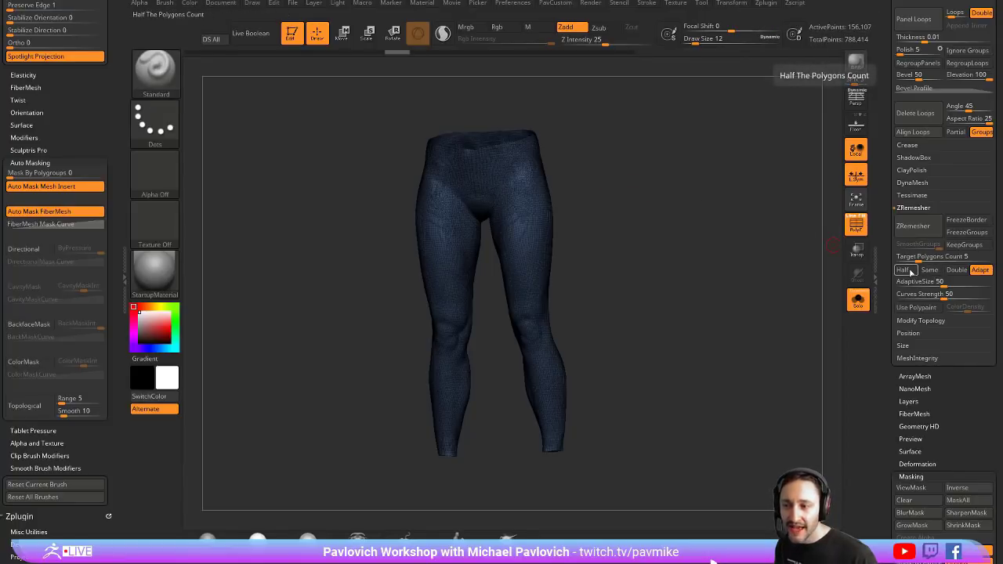
{"action": "left_click_drag", "start_coordinate": [941, 284], "coordinate": [890, 291]}
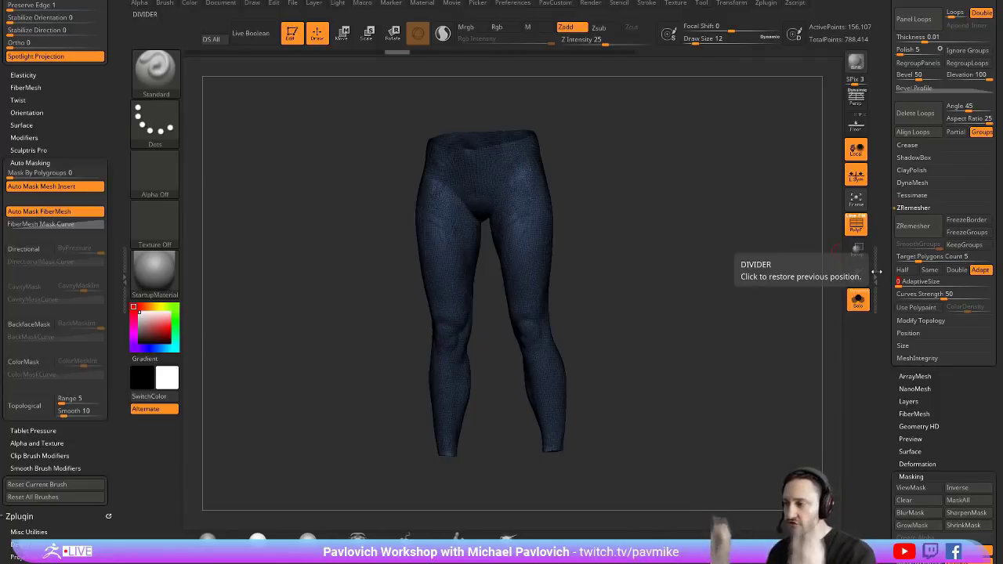
{"action": "left_click", "coordinate": [922, 282]}
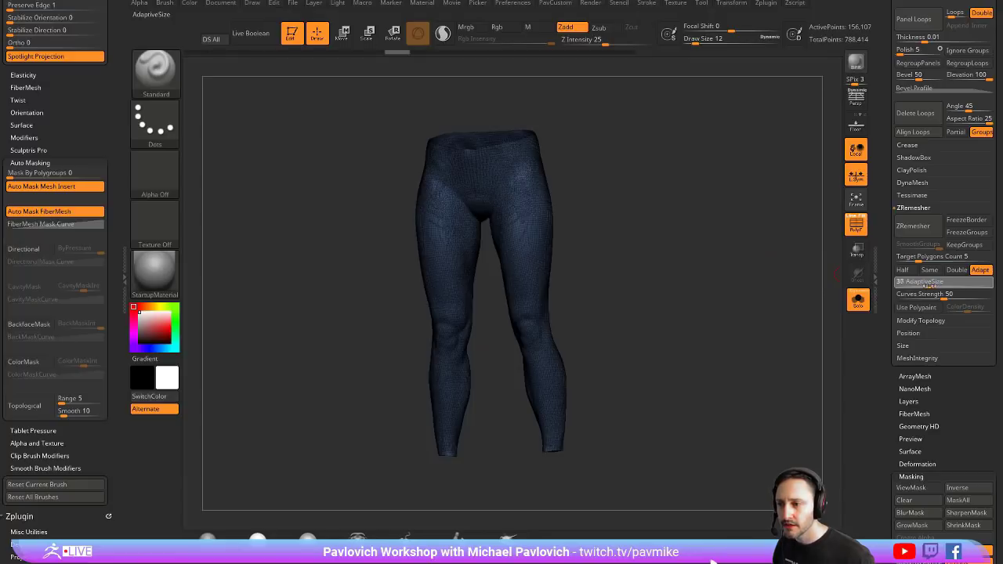
{"action": "left_click_drag", "start_coordinate": [735, 286], "coordinate": [731, 286]}
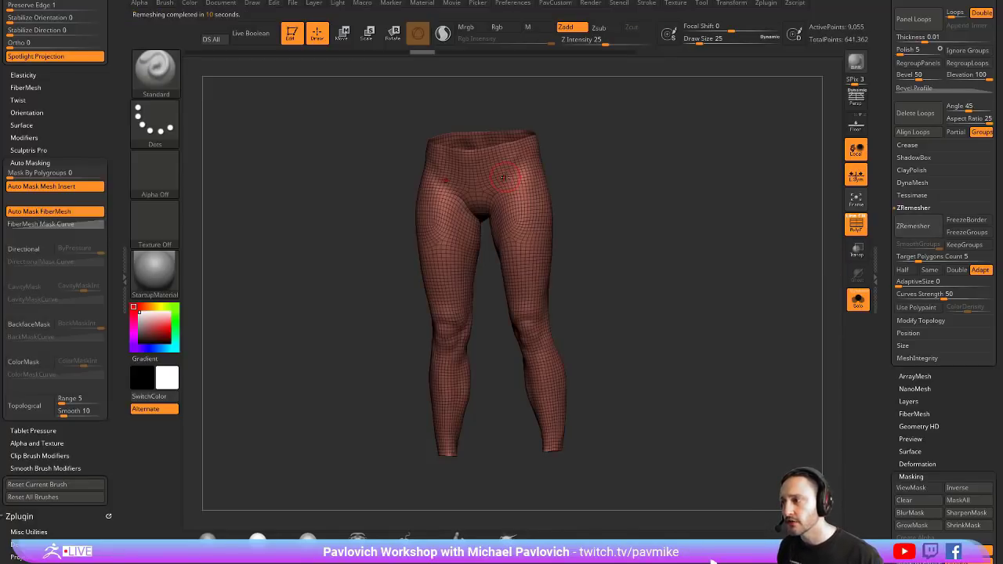
Try running ZRemesher a second time on the remeshed pants, and undo it
{"action": "left_click_drag", "start_coordinate": [693, 221], "coordinate": [761, 364]}
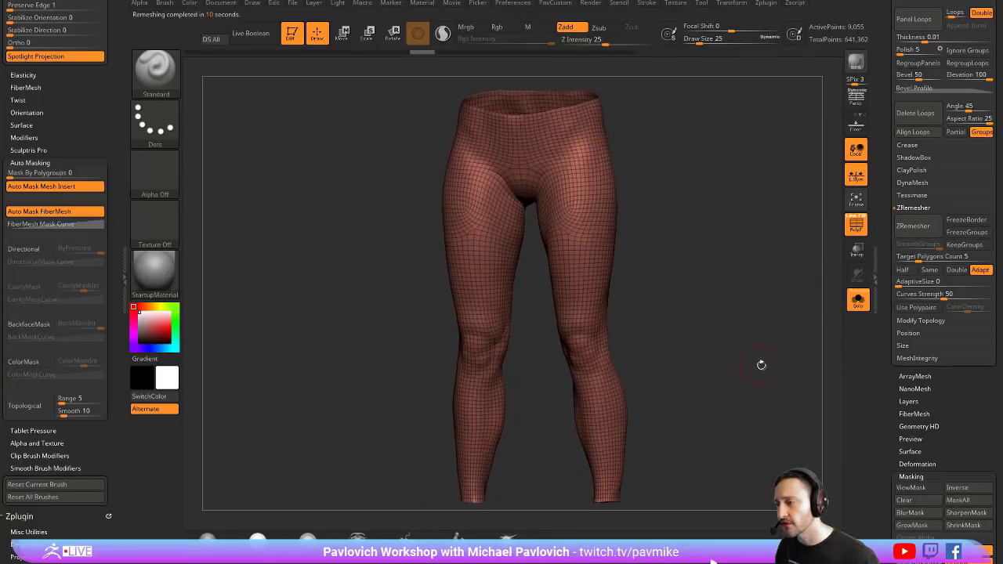
{"action": "left_click", "coordinate": [918, 229]}
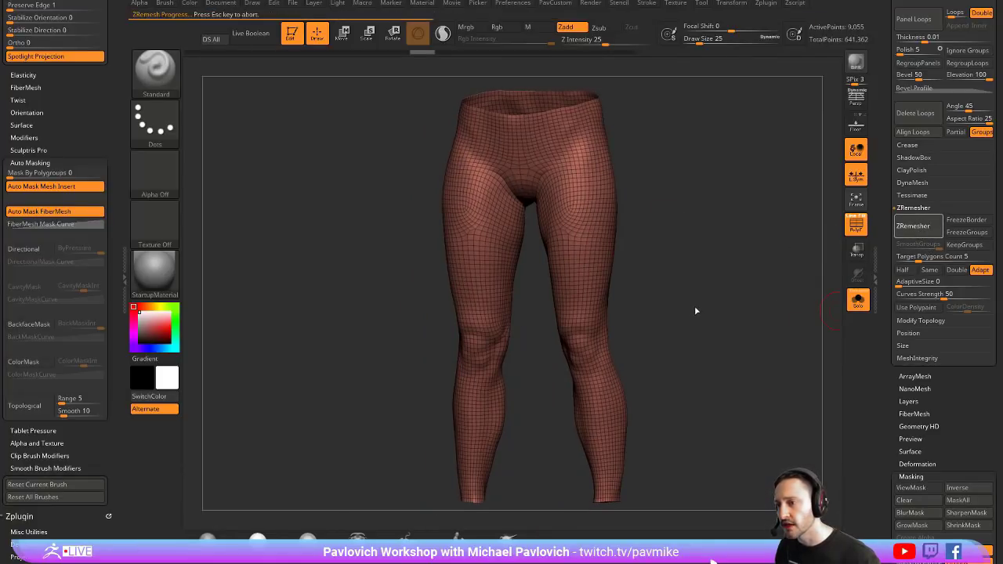
{"action": "key", "text": "ctrl+z"}
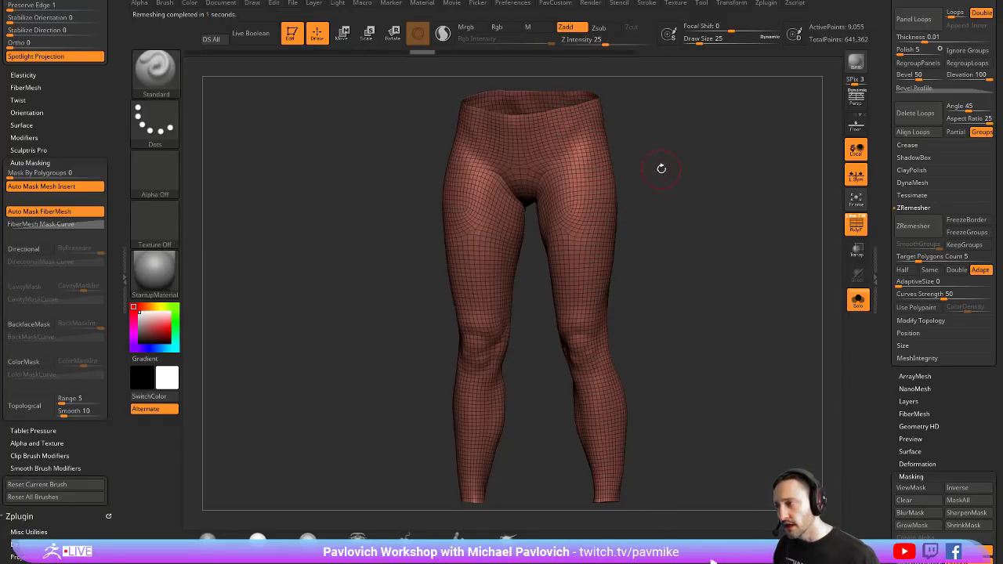
Try another ZRemesher pass on the pants at a Target Polygons Count of 5, and undo it
{"action": "left_click", "coordinate": [920, 229]}
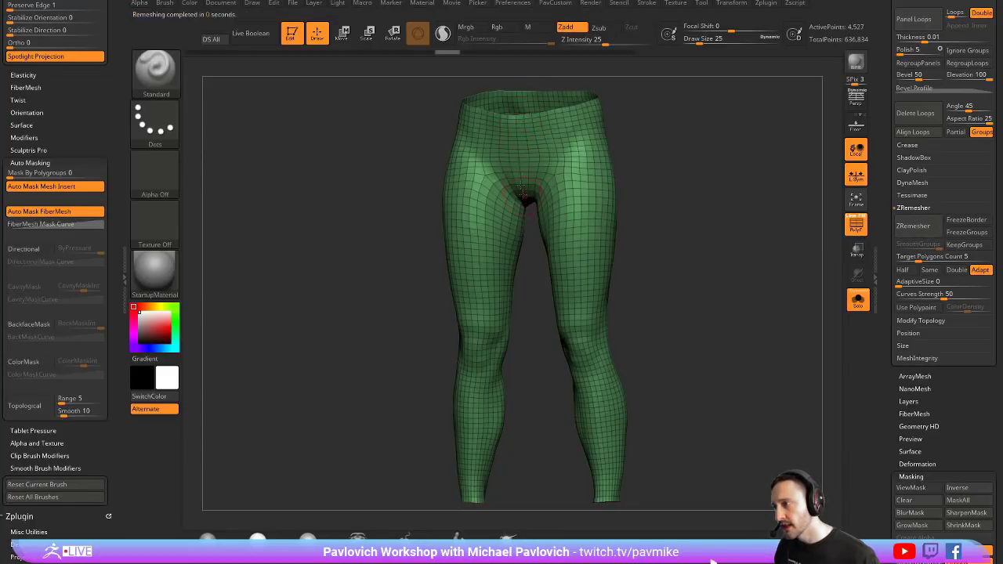
{"action": "mouse_move", "coordinate": [706, 157]}
{"action": "left_mouse_down"}
{"action": "mouse_move", "coordinate": [756, 156]}
{"action": "mouse_move", "coordinate": [641, 153]}
{"action": "mouse_move", "coordinate": [724, 155]}
{"action": "left_mouse_up"}
{"action": "key", "text": "ctrl+z"}
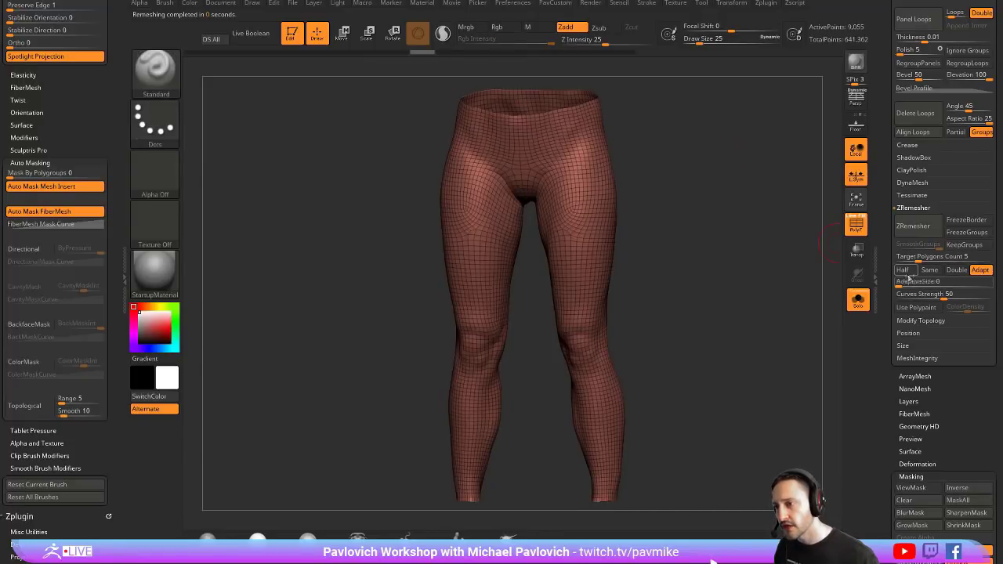
Enable ZRemesher's Half option and remesh the pants three times in a row to reduce their polygon density
{"action": "left_click", "coordinate": [904, 271]}
{"action": "left_click", "coordinate": [901, 231]}
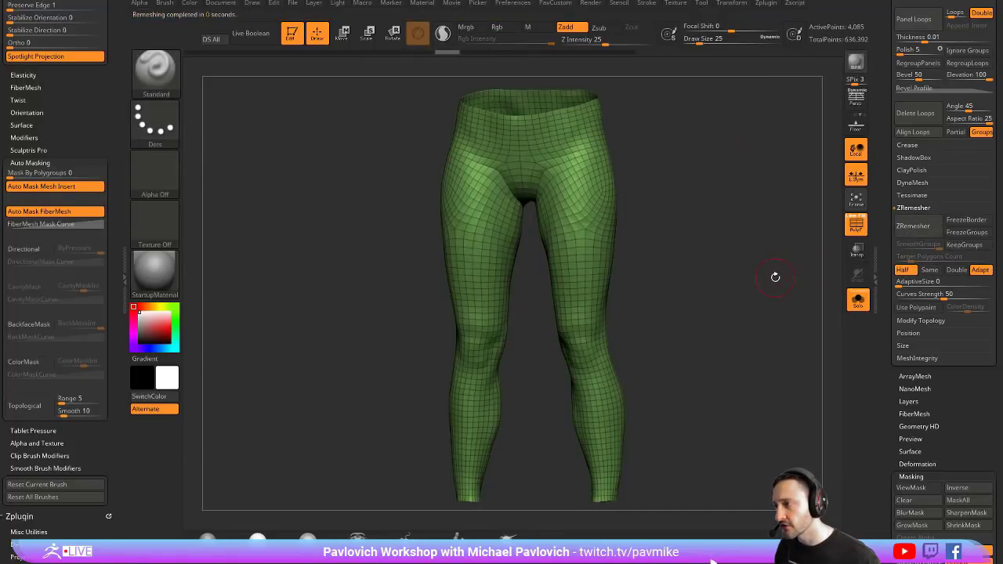
{"action": "left_click", "coordinate": [907, 228]}
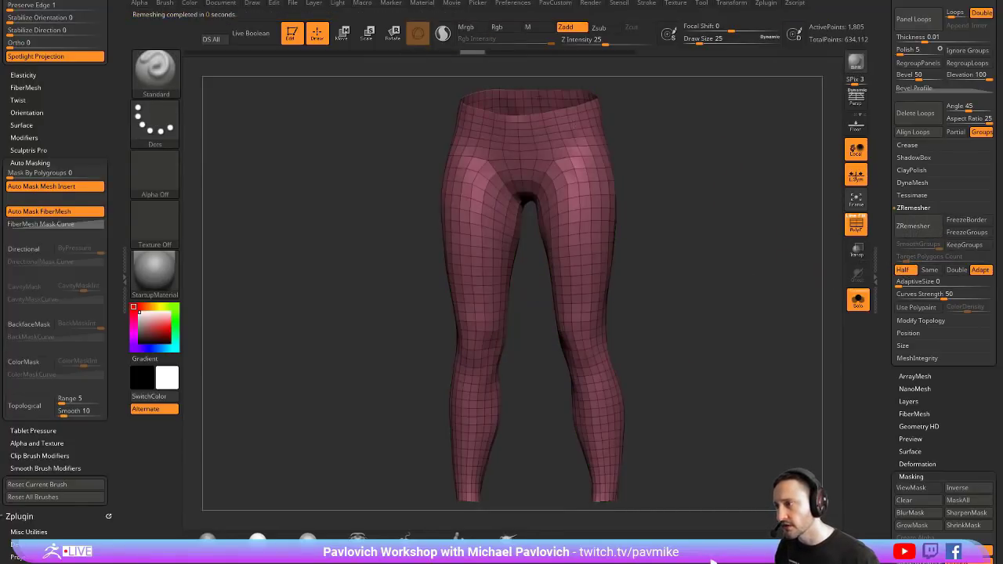
{"action": "left_click", "coordinate": [914, 227]}
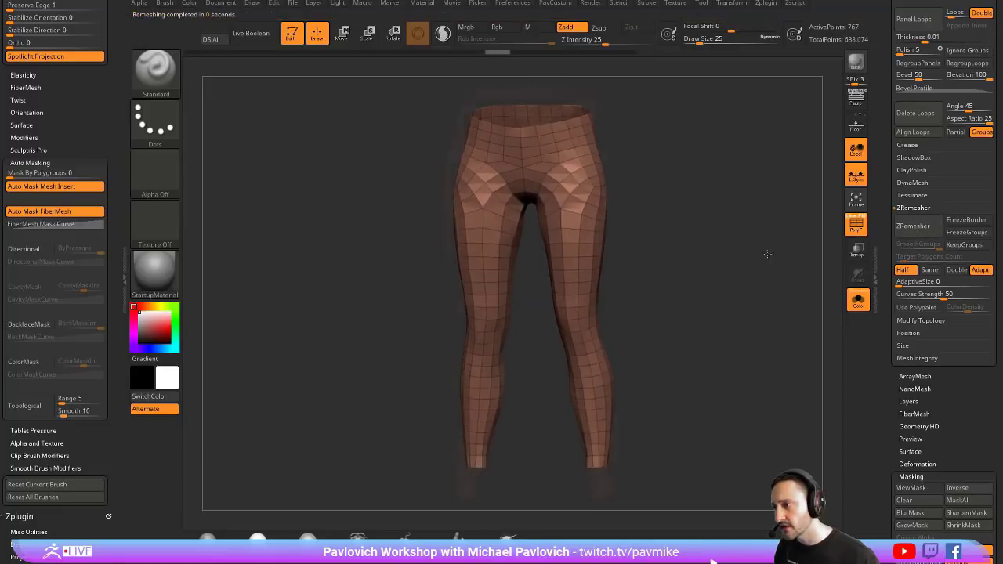
Set the Draw Size to 7 and check the low-poly pants alone and against the body by toggling Solo mode
{"action": "mouse_move", "coordinate": [755, 257]}
{"action": "left_mouse_down"}
{"action": "mouse_move", "coordinate": [715, 249]}
{"action": "mouse_move", "coordinate": [773, 251]}
{"action": "mouse_move", "coordinate": [746, 257]}
{"action": "left_mouse_up"}
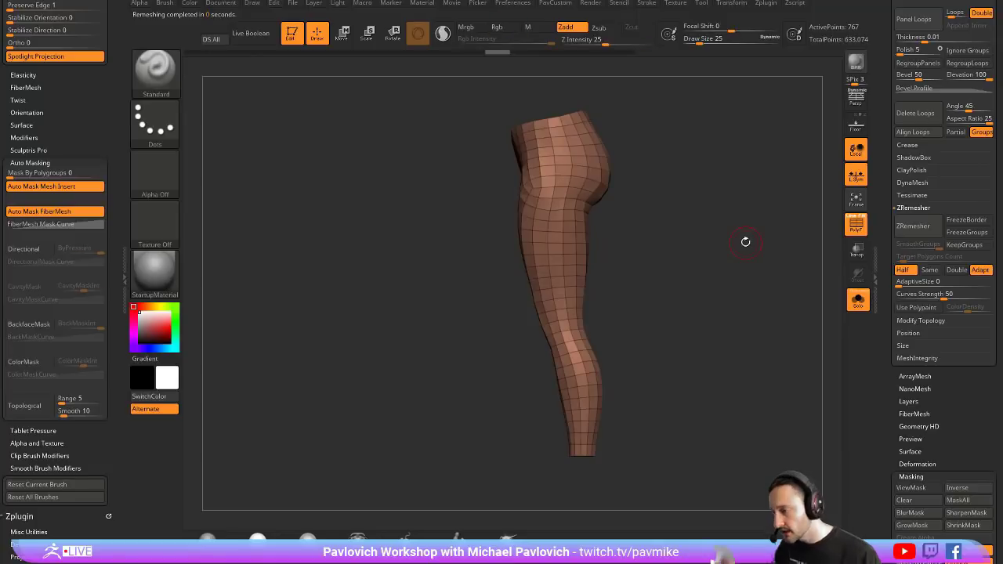
{"action": "left_click_drag", "start_coordinate": [687, 207], "coordinate": [709, 235]}
{"action": "left_click_drag", "start_coordinate": [726, 125], "coordinate": [704, 254], "text": "alt"}
{"action": "key", "text": "s"}
{"action": "left_click", "coordinate": [710, 245]}
{"action": "left_click", "coordinate": [858, 301]}
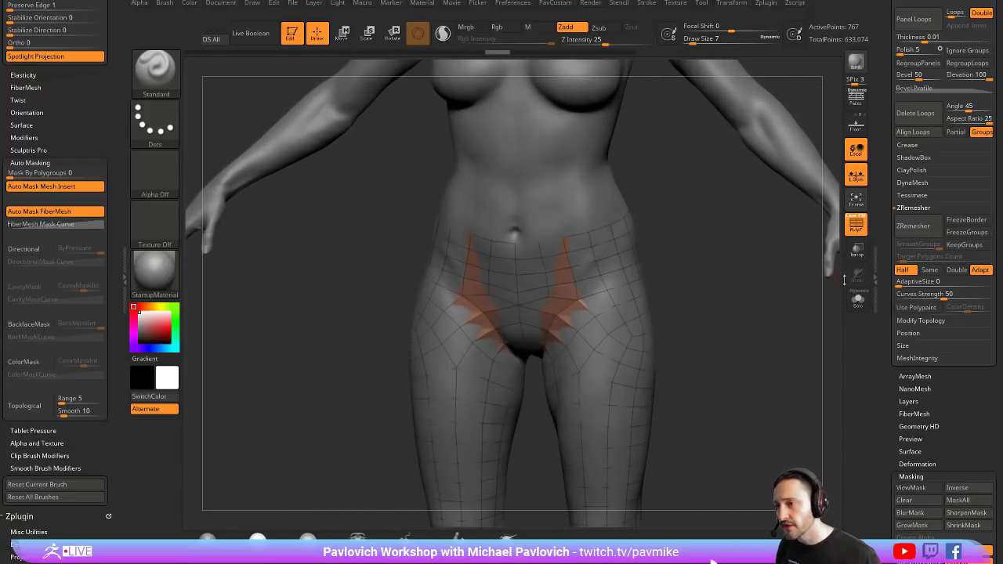
{"action": "left_click", "coordinate": [857, 300]}
Thicken the pants with ZModeler's Extrude on All Polygons, undoing the first outward extrusion and extruding inward instead
{"action": "key", "text": "b"}
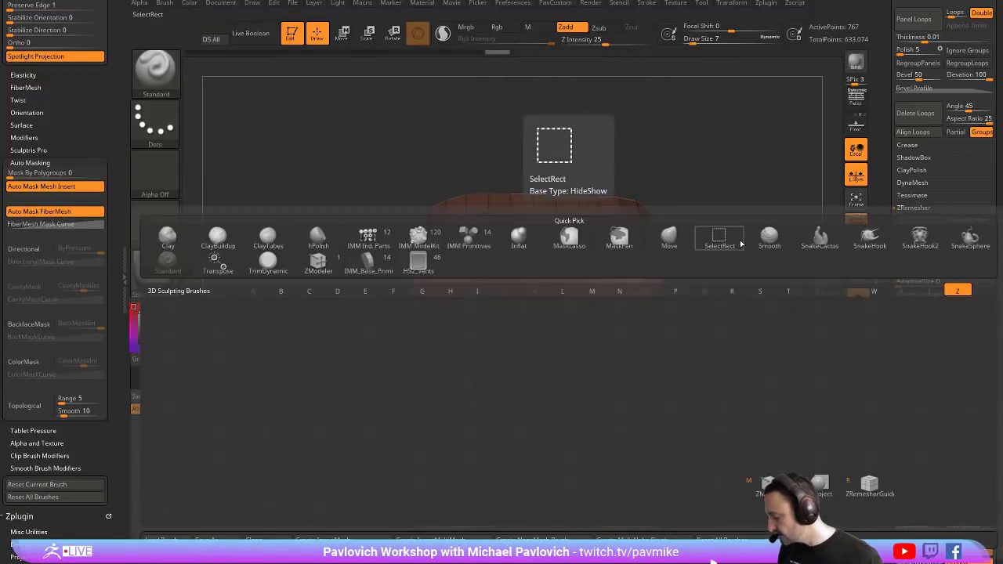
{"action": "key", "text": "m"}
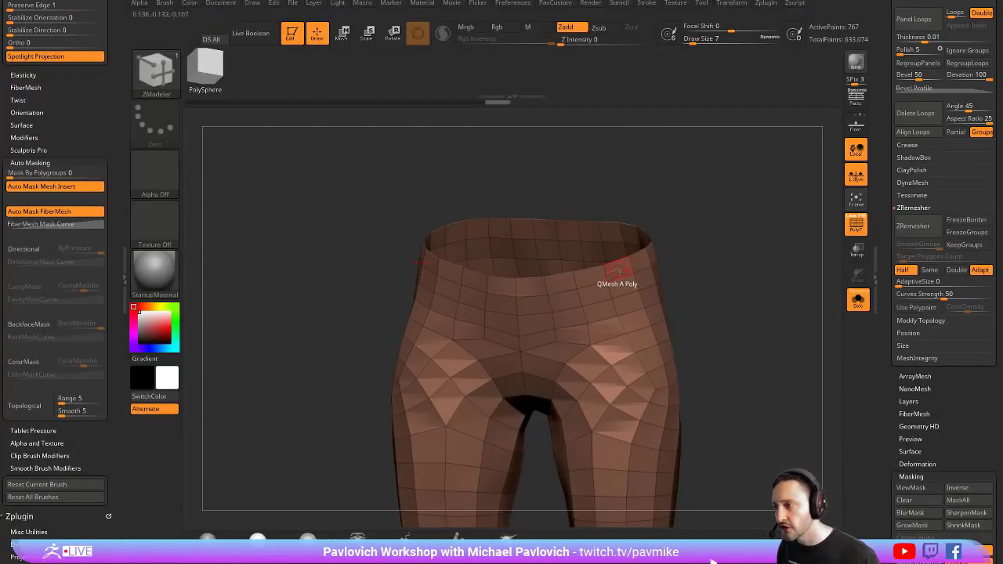
{"action": "key", "text": "space"}
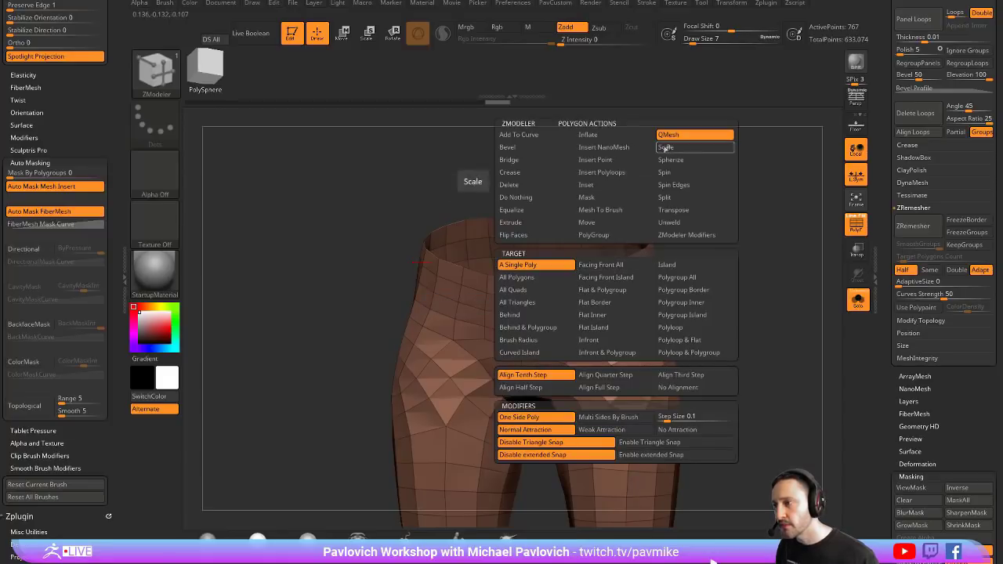
{"action": "left_click", "coordinate": [528, 222]}
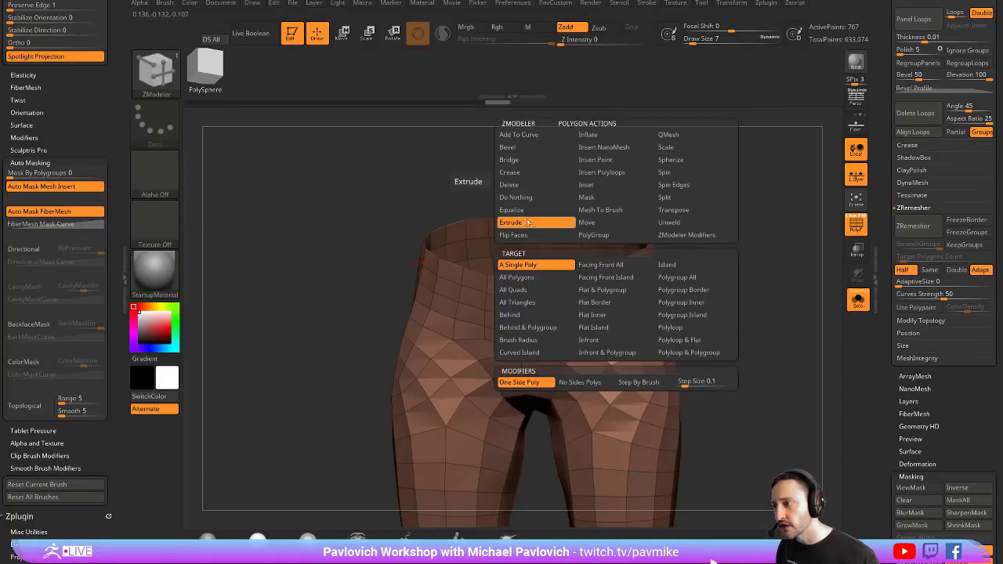
{"action": "left_click", "coordinate": [668, 277]}
{"action": "left_click", "coordinate": [540, 274]}
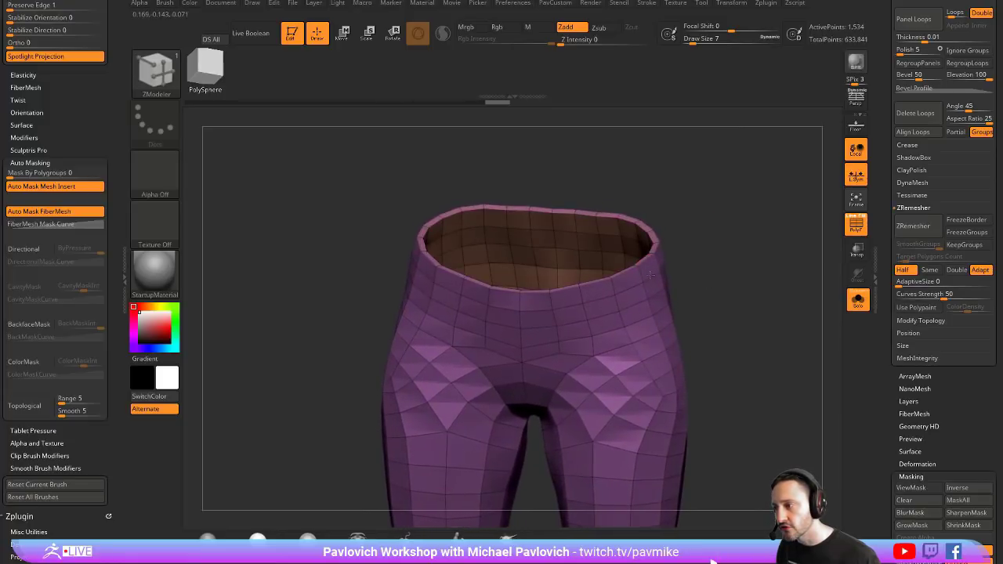
{"action": "key", "text": "ctrl+z"}
{"action": "left_click_drag", "start_coordinate": [637, 246], "coordinate": [628, 234]}
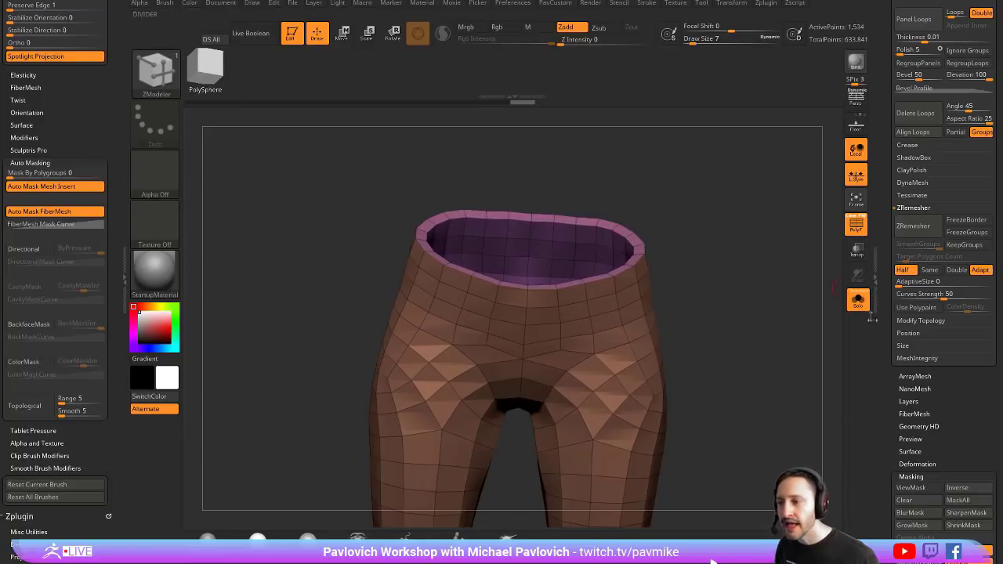
Turn off Double-sided display for the pants and flip their normals so the outer shell faces outward
{"action": "left_click_drag", "start_coordinate": [833, 345], "coordinate": [774, 331]}
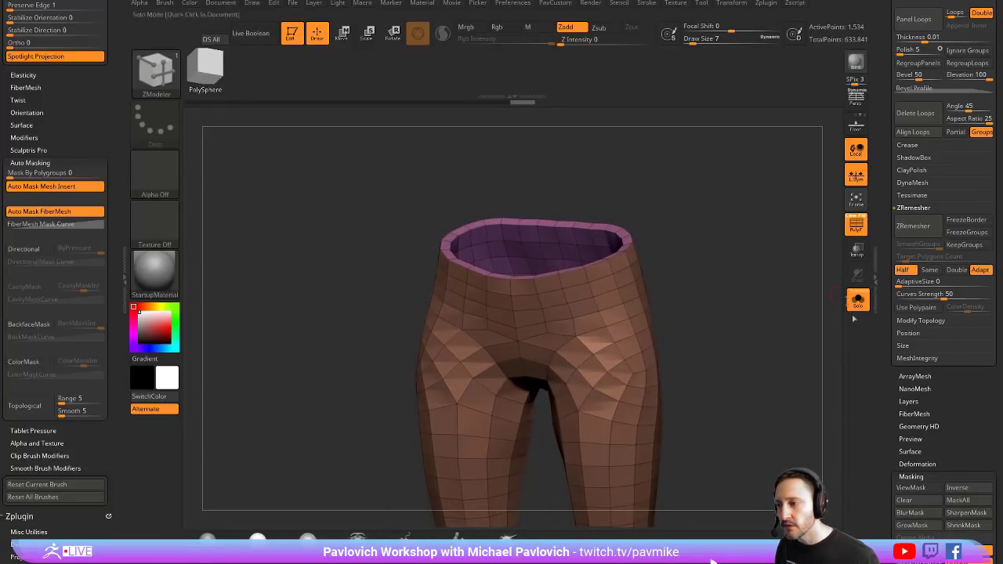
{"action": "scroll", "coordinate": [884, 339], "scroll_direction": "down", "scroll_amount": 5}
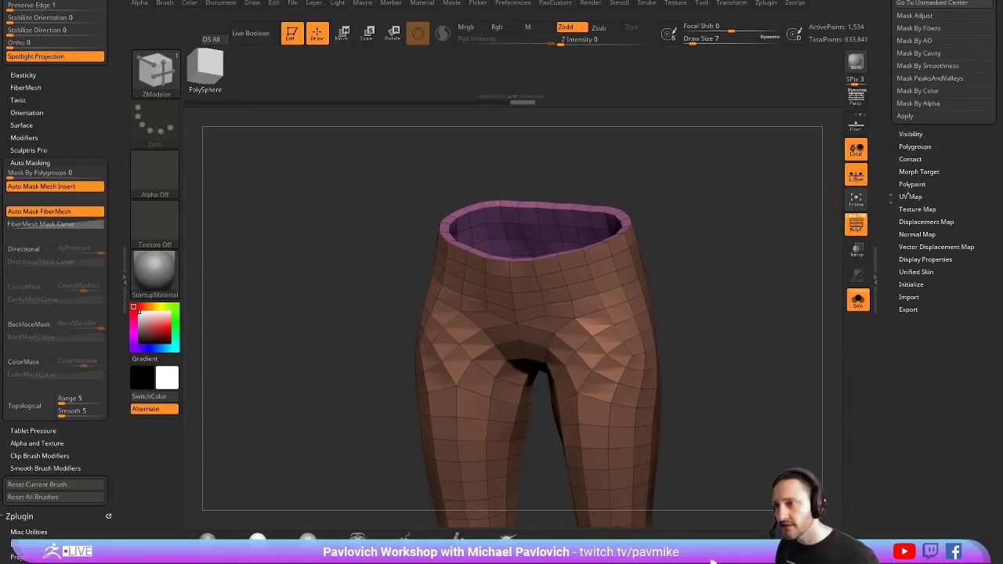
{"action": "scroll", "coordinate": [905, 185], "scroll_direction": "up", "scroll_amount": 6}
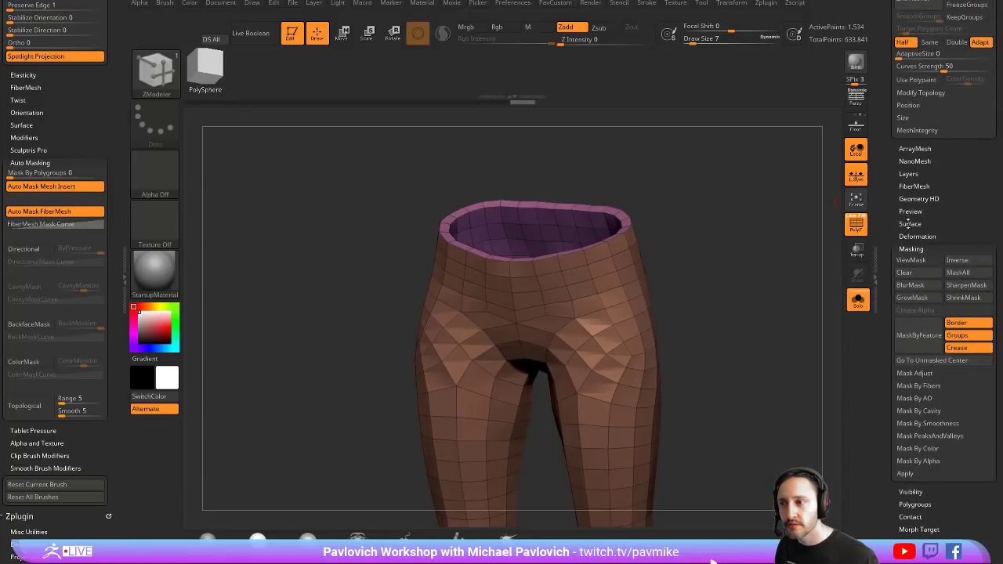
{"action": "scroll", "coordinate": [942, 349], "scroll_direction": "down", "scroll_amount": 3}
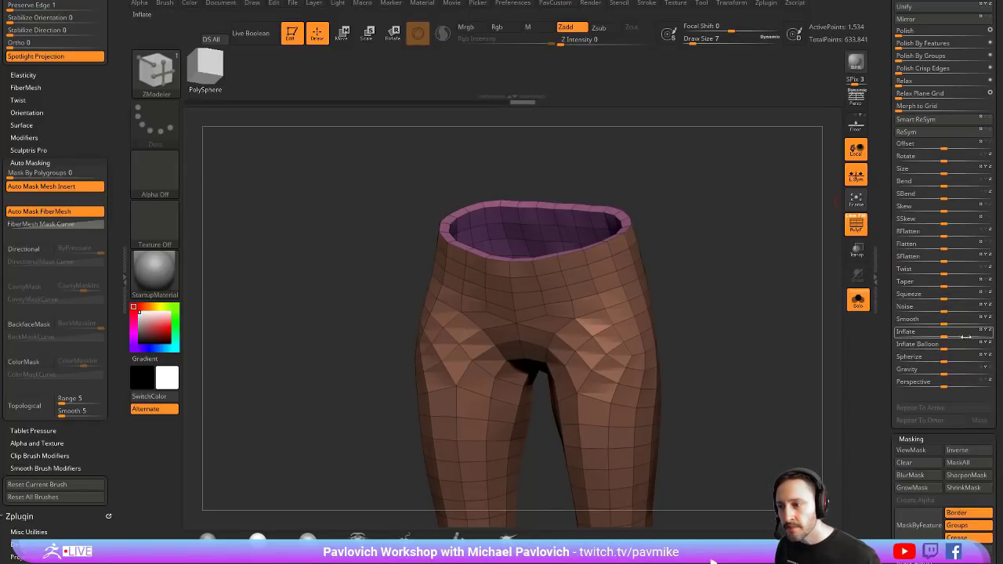
{"action": "left_click_drag", "start_coordinate": [948, 335], "coordinate": [950, 336]}
{"action": "scroll", "coordinate": [924, 313], "scroll_direction": "down", "scroll_amount": 5}
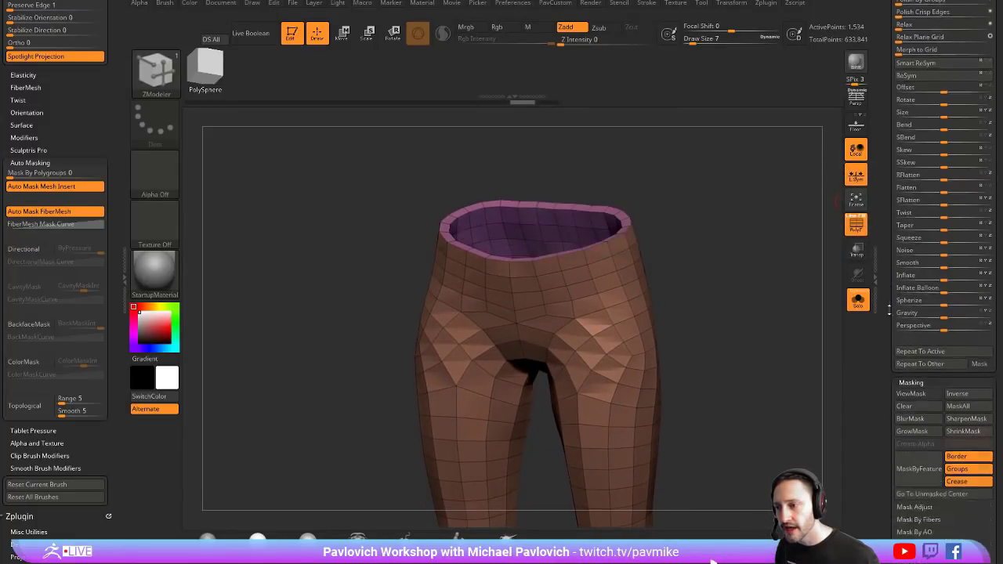
{"action": "left_click", "coordinate": [924, 268]}
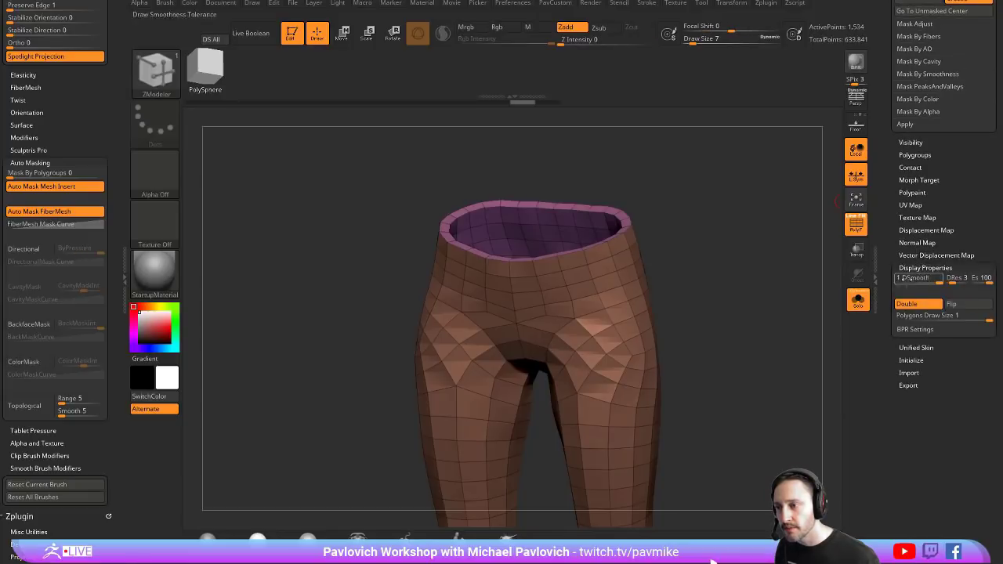
{"action": "left_click", "coordinate": [909, 304]}
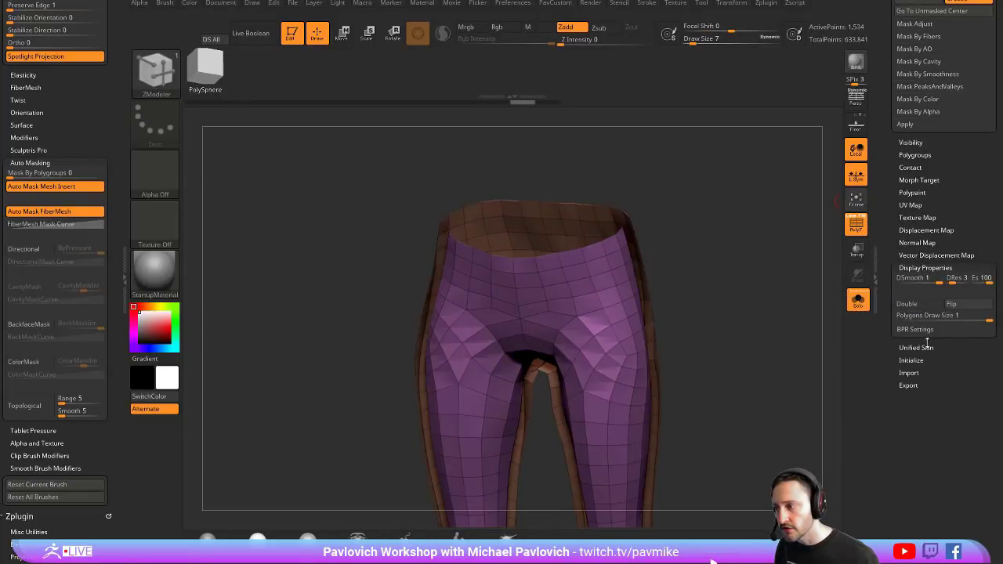
{"action": "left_click", "coordinate": [951, 304]}
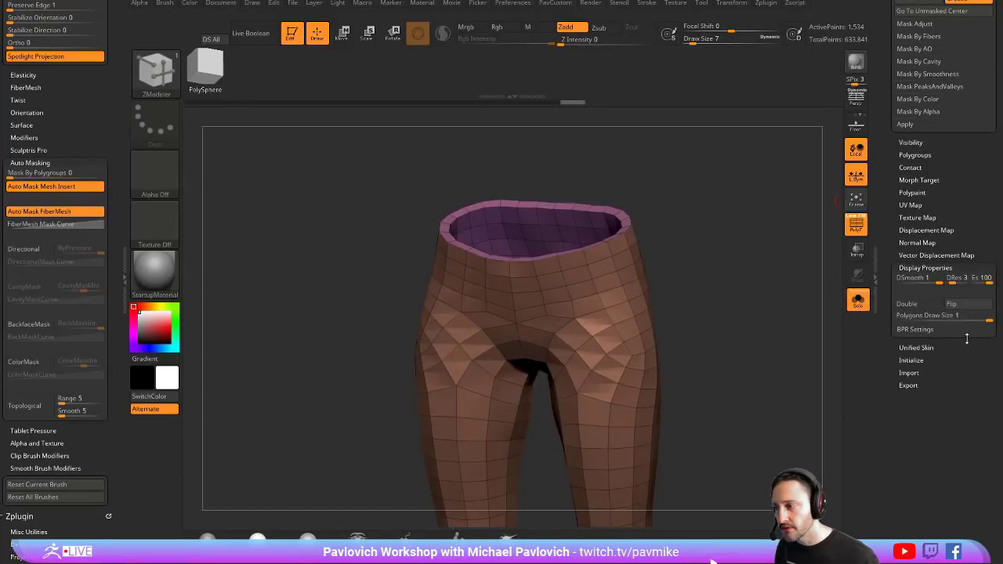
{"action": "left_click", "coordinate": [858, 300]}
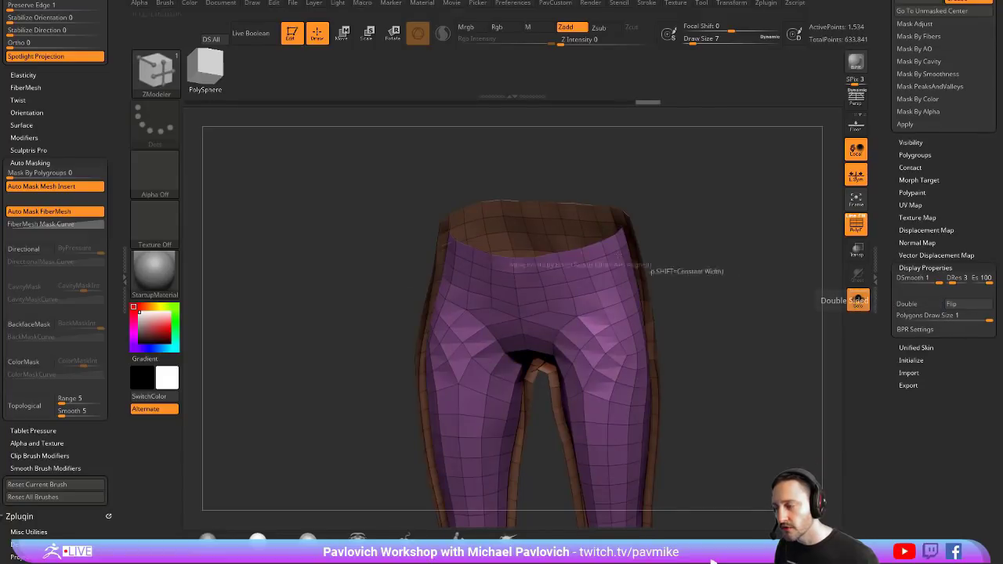
{"action": "left_click_drag", "start_coordinate": [692, 322], "coordinate": [771, 269]}
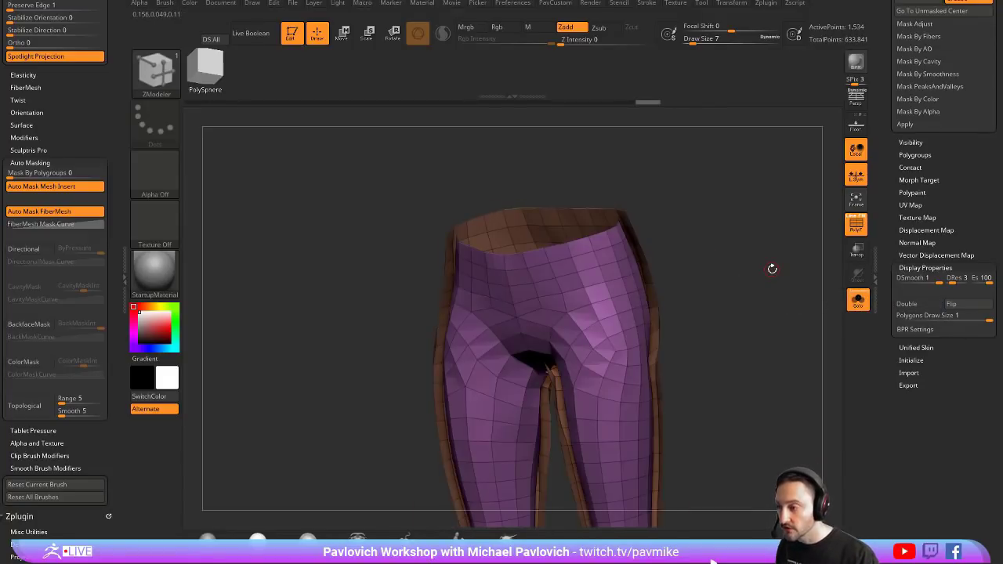
{"action": "left_click", "coordinate": [859, 301]}
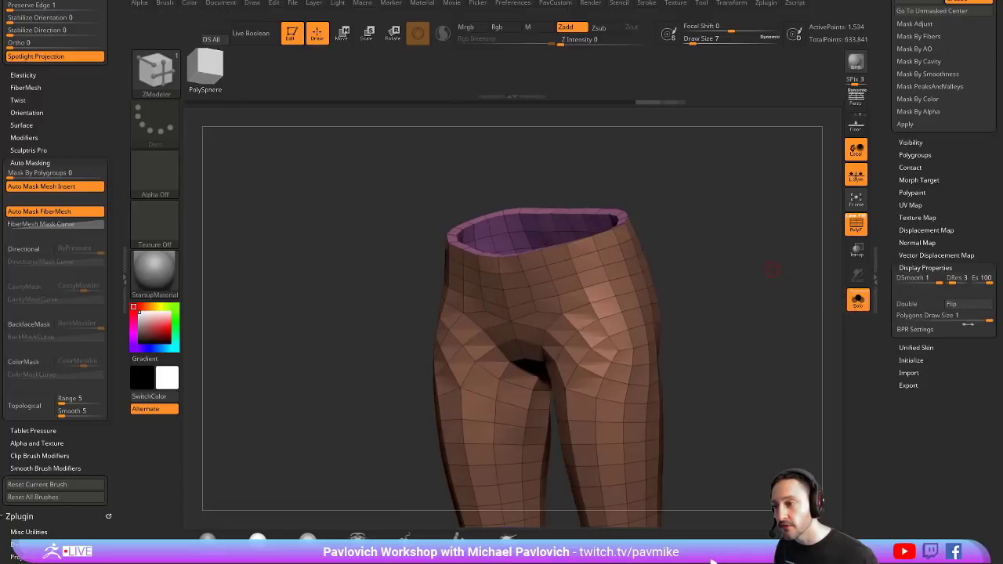
{"action": "left_click_drag", "start_coordinate": [882, 228], "coordinate": [884, 338]}
{"action": "left_click_drag", "start_coordinate": [923, 235], "coordinate": [936, 271]}
{"action": "left_click_drag", "start_coordinate": [944, 269], "coordinate": [943, 272]}
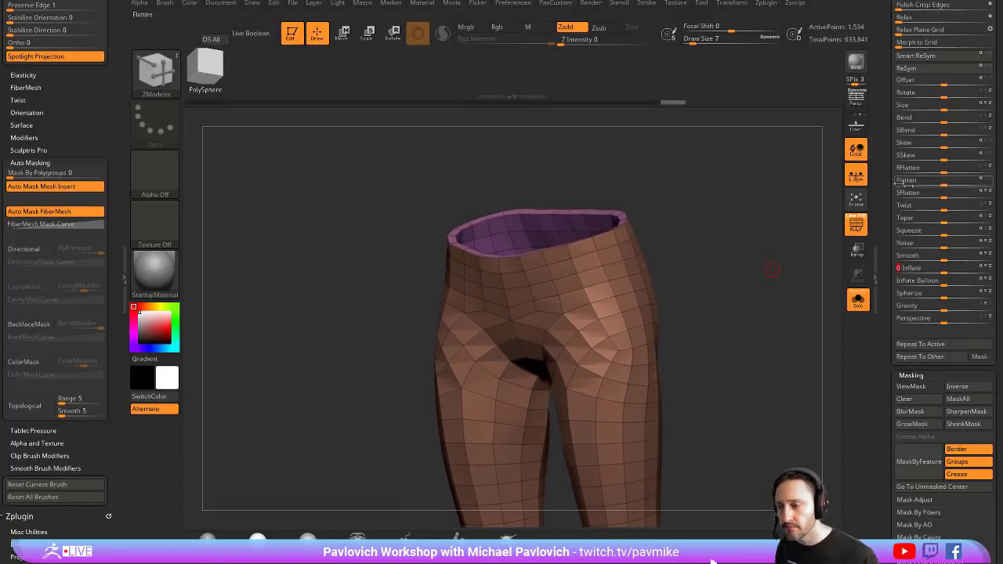
Select the body subtool Skin_ZSphere1 and turn off its Double-sided display
{"action": "left_click_drag", "start_coordinate": [883, 190], "coordinate": [882, 357]}
{"action": "left_click", "coordinate": [948, 313]}
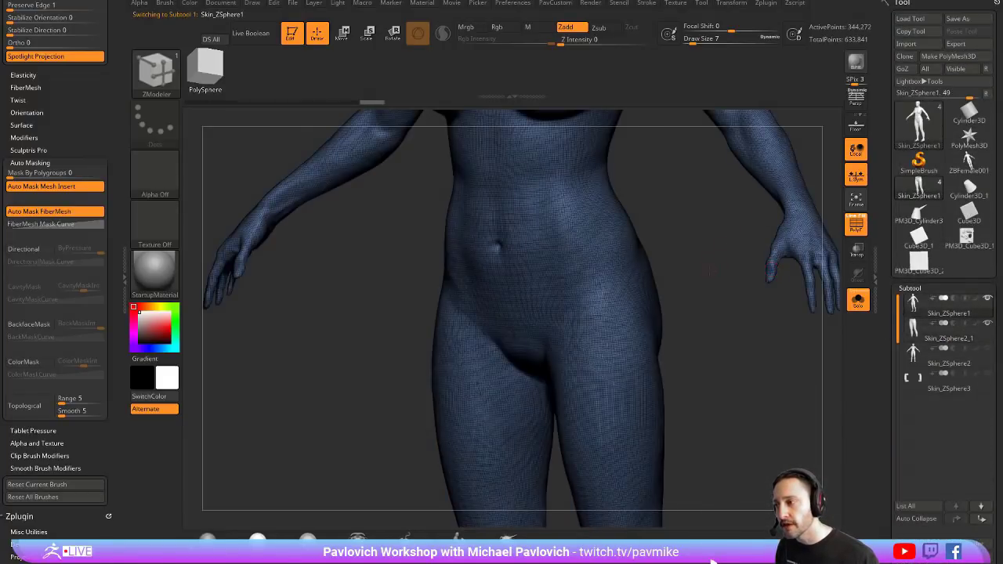
{"action": "left_click_drag", "start_coordinate": [881, 370], "coordinate": [884, 200]}
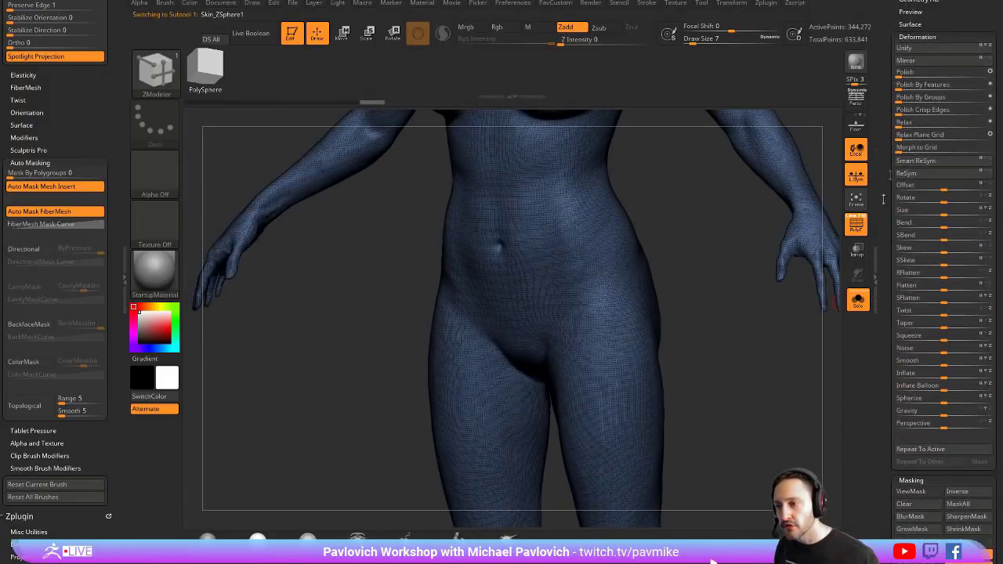
{"action": "left_click_drag", "start_coordinate": [887, 286], "coordinate": [916, 201]}
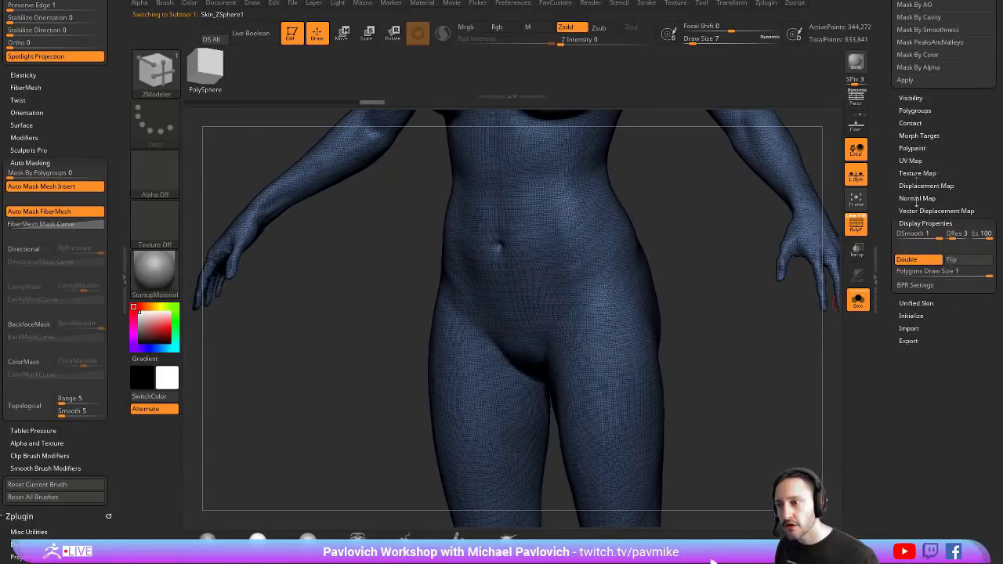
{"action": "left_click", "coordinate": [919, 263]}
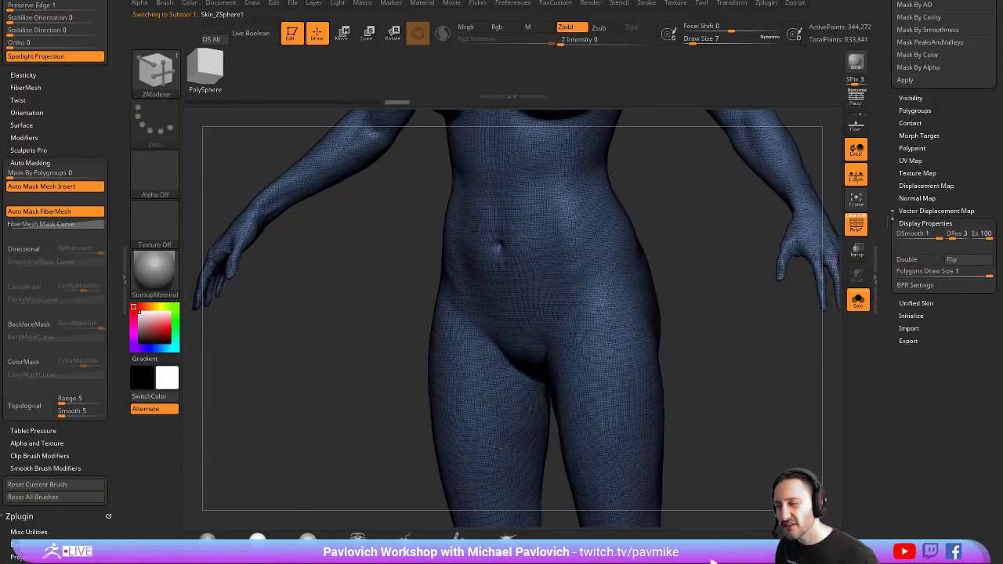
Select the pants subtool Skin_ZSphere2_1, check it against the body with Solo off, and isolate it again
{"action": "left_click_drag", "start_coordinate": [887, 178], "coordinate": [891, 439]}
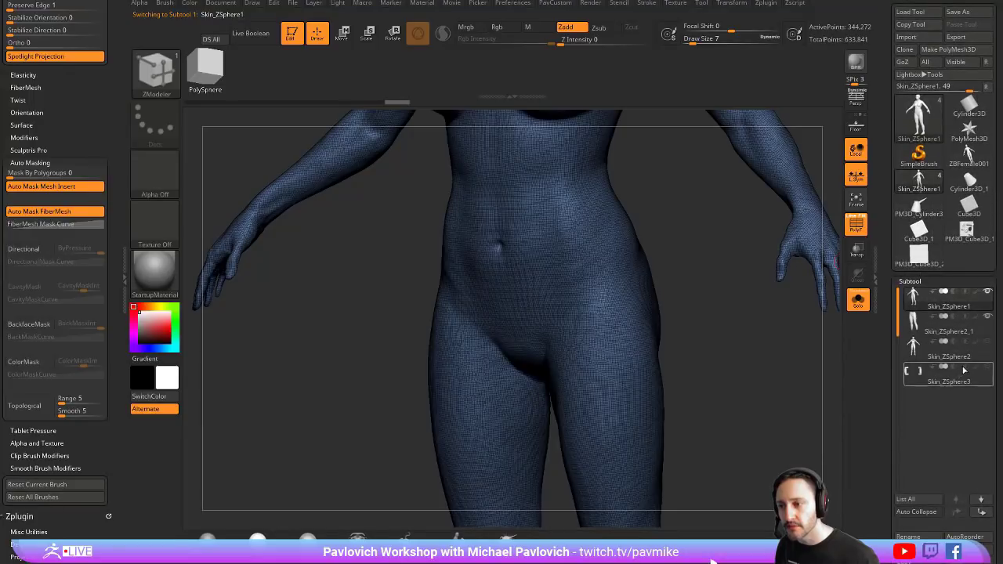
{"action": "left_click", "coordinate": [953, 332]}
{"action": "left_click", "coordinate": [855, 300]}
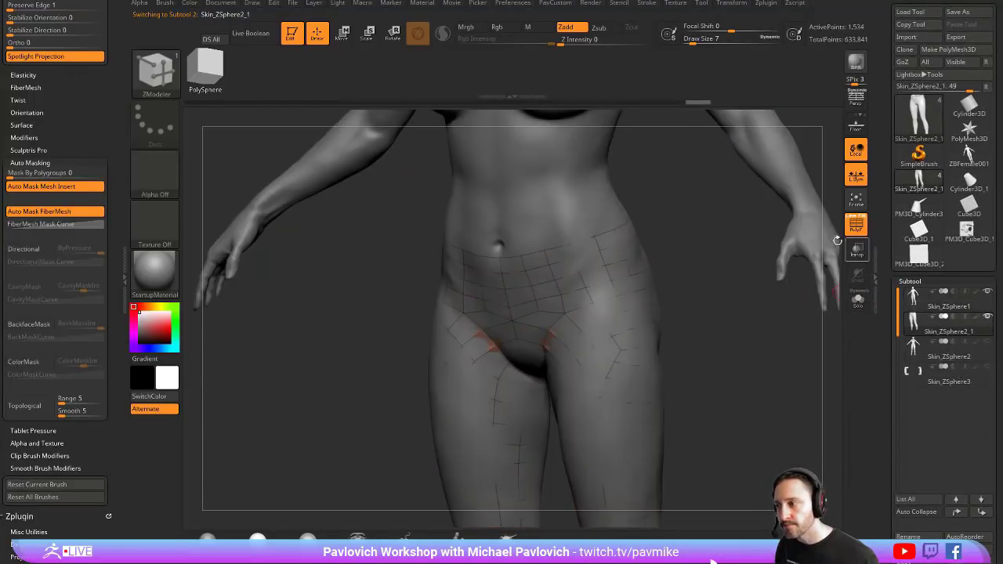
{"action": "left_click_drag", "start_coordinate": [707, 294], "coordinate": [715, 249]}
{"action": "left_click", "coordinate": [857, 300]}
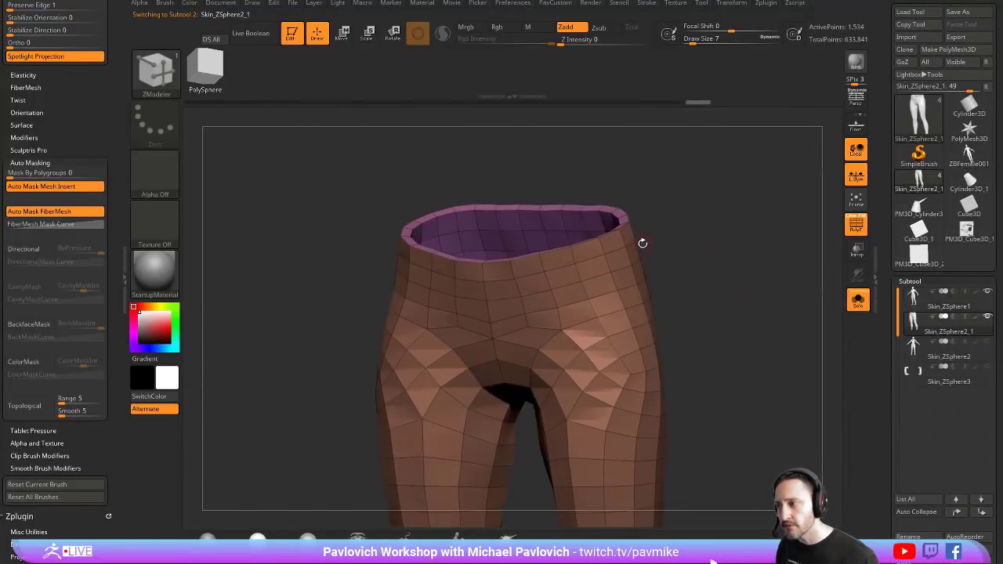
Try extruding the pants' outer polygroup with ZModeler's Extrude set to Polygroup All, and undo it
{"action": "key", "text": "space"}
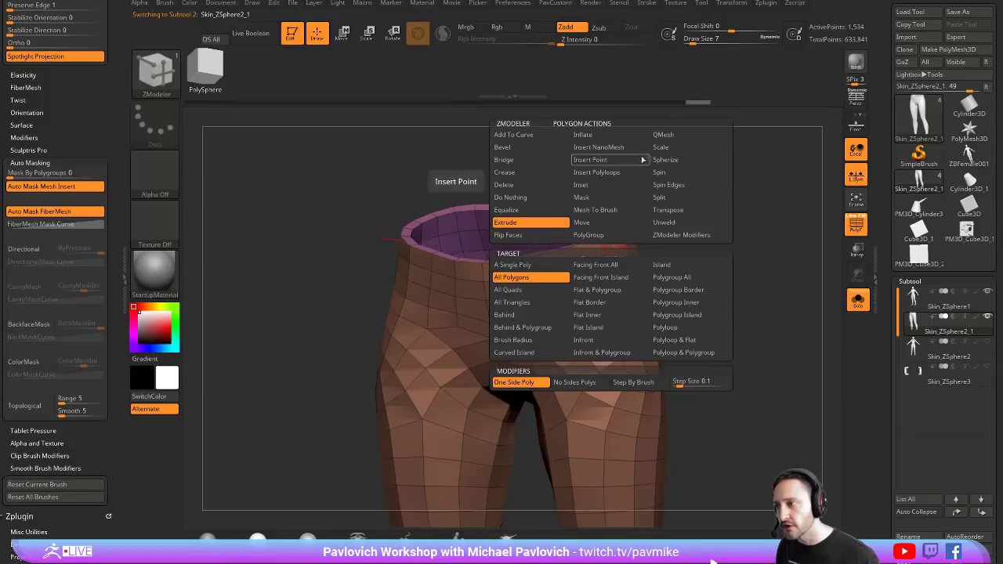
{"action": "left_click", "coordinate": [671, 277]}
{"action": "left_click_drag", "start_coordinate": [727, 236], "coordinate": [699, 252]}
{"action": "left_click_drag", "start_coordinate": [638, 267], "coordinate": [642, 265]}
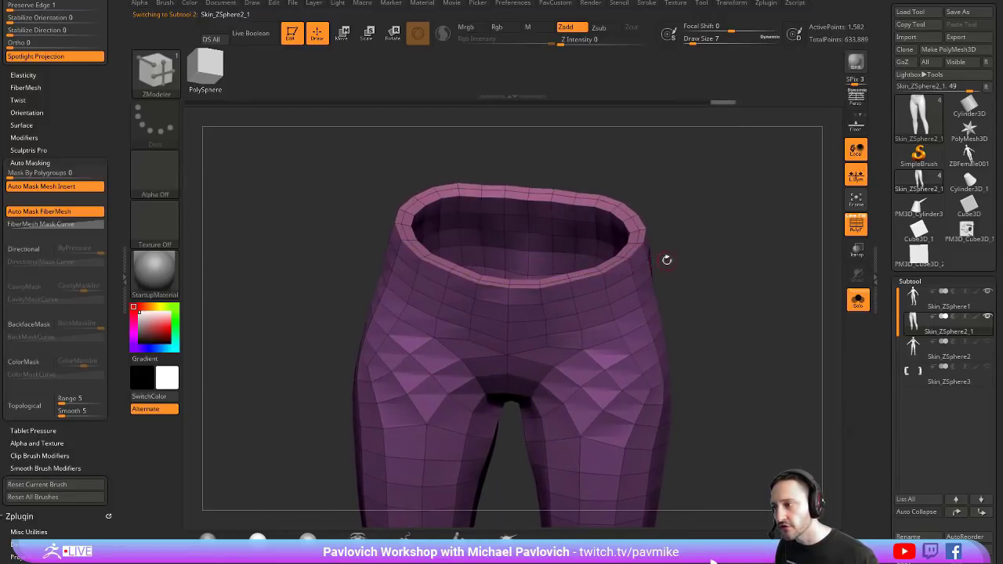
{"action": "key", "text": "ctrl+z"}
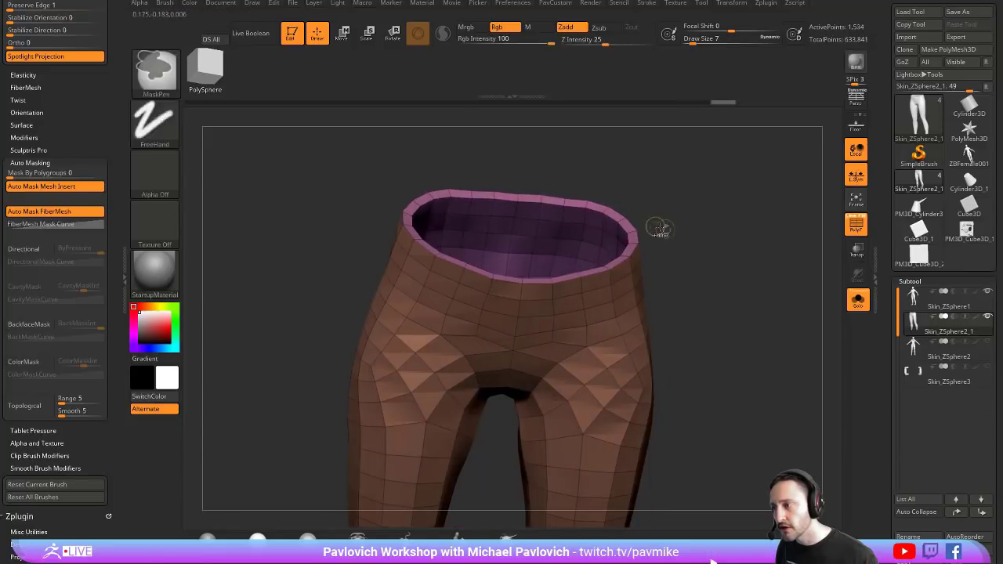
Try another extrusion of the pants' outer polygroup with ZModeler's Extrude action and Polygroup All target, and undo it
{"action": "key", "text": "space"}
{"action": "left_click", "coordinate": [547, 265]}
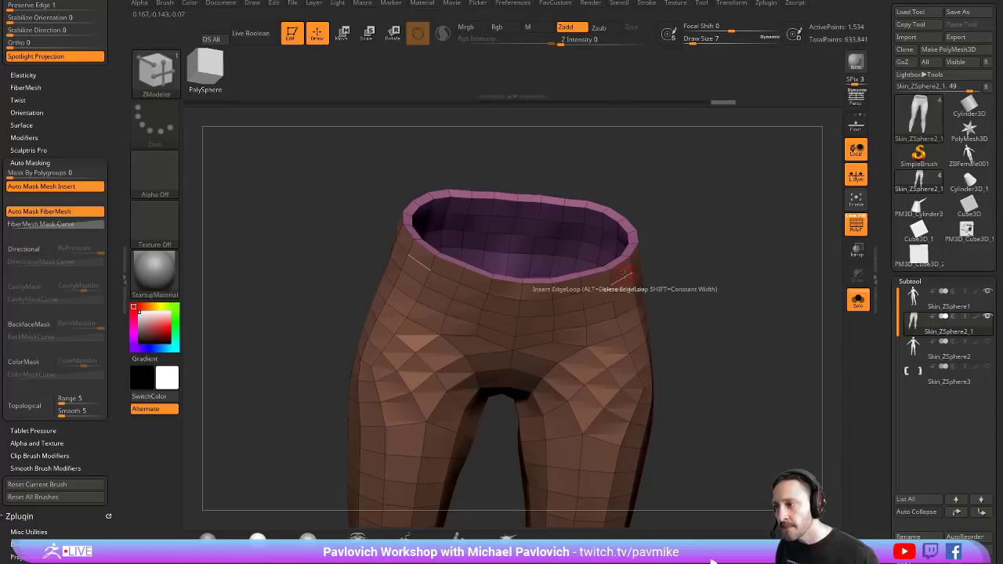
{"action": "key", "text": "space"}
{"action": "left_click", "coordinate": [591, 221]}
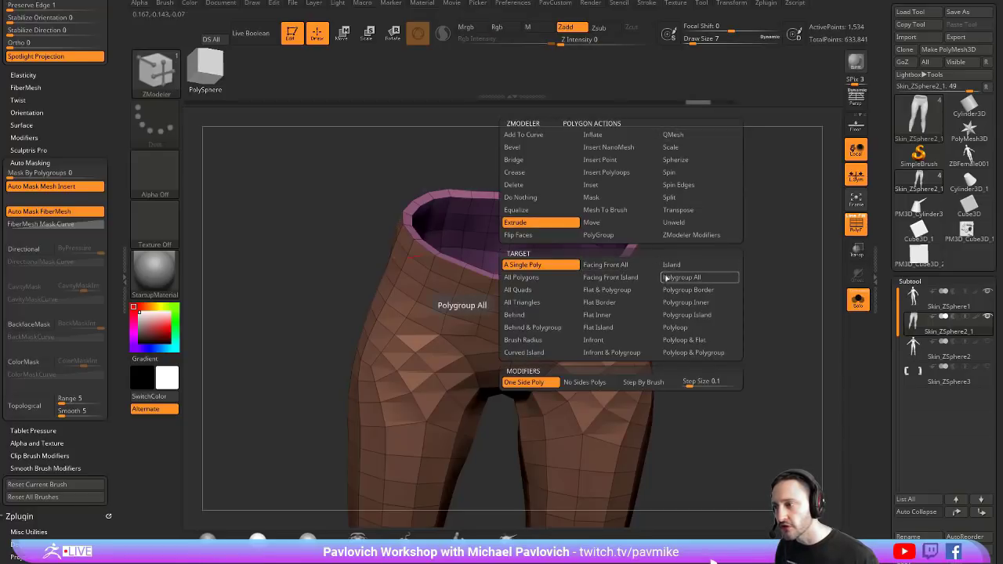
{"action": "left_click", "coordinate": [682, 276]}
{"action": "left_click_drag", "start_coordinate": [631, 271], "coordinate": [688, 229]}
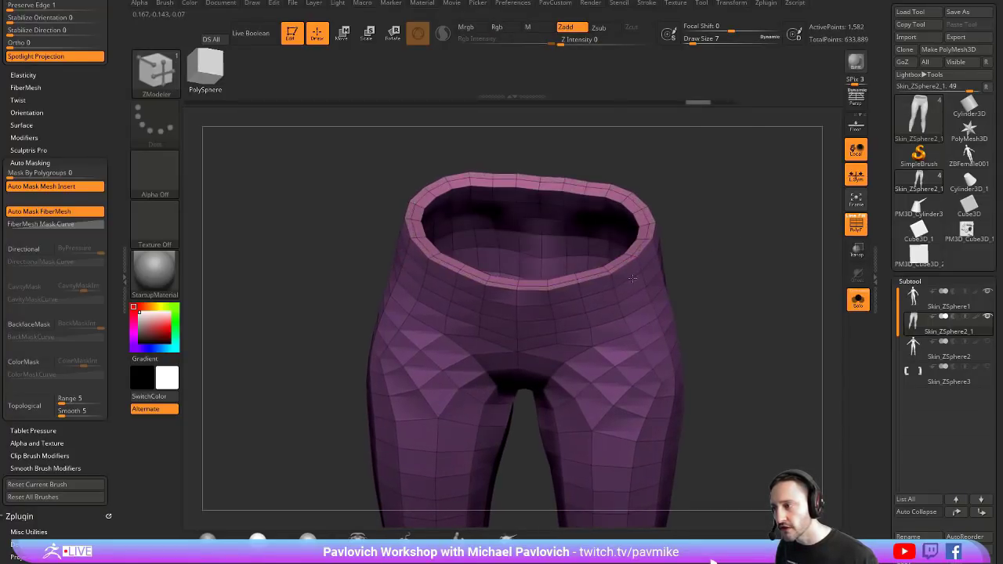
{"action": "key", "text": "ctrl+z"}
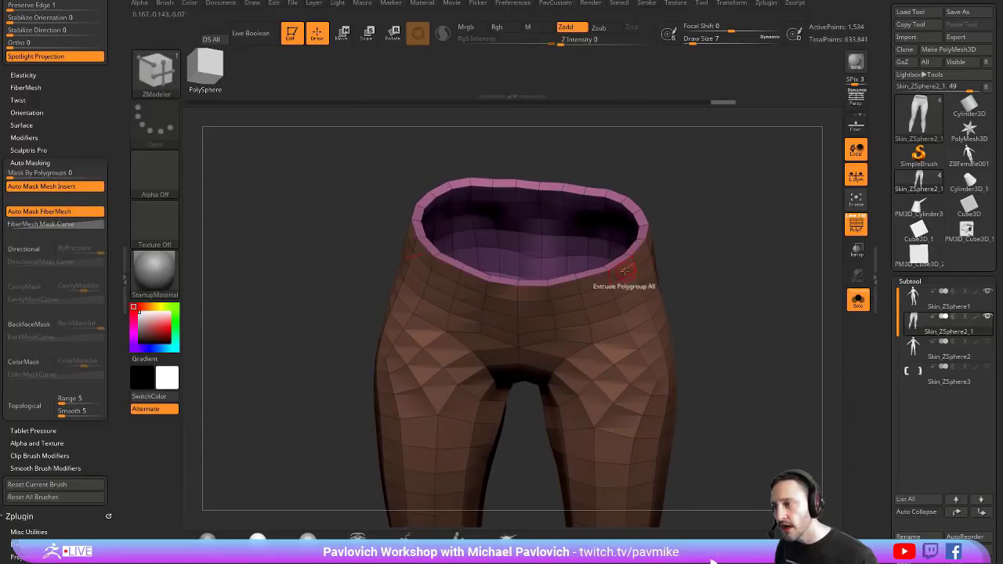
Extrude the outer polygroup once more, compare it with the body, and undo back to the single-layer pants
{"action": "mouse_move", "coordinate": [622, 272]}
{"action": "left_mouse_down"}
{"action": "mouse_move", "coordinate": [630, 280]}
{"action": "mouse_move", "coordinate": [629, 267]}
{"action": "left_mouse_up"}
{"action": "left_click", "coordinate": [858, 300]}
{"action": "key", "text": "ctrl+z"}
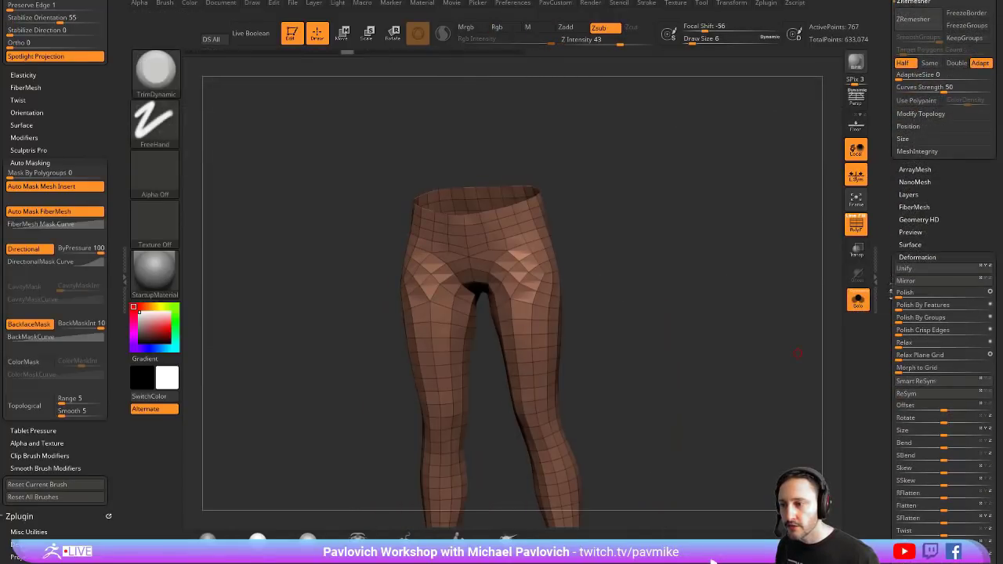
Turn off the single-layer pants' Double-sided display, check them against the body with Solo off, and isolate them again
{"action": "scroll", "coordinate": [890, 291], "scroll_direction": "down", "scroll_amount": 10}
{"action": "left_click", "coordinate": [918, 447]}
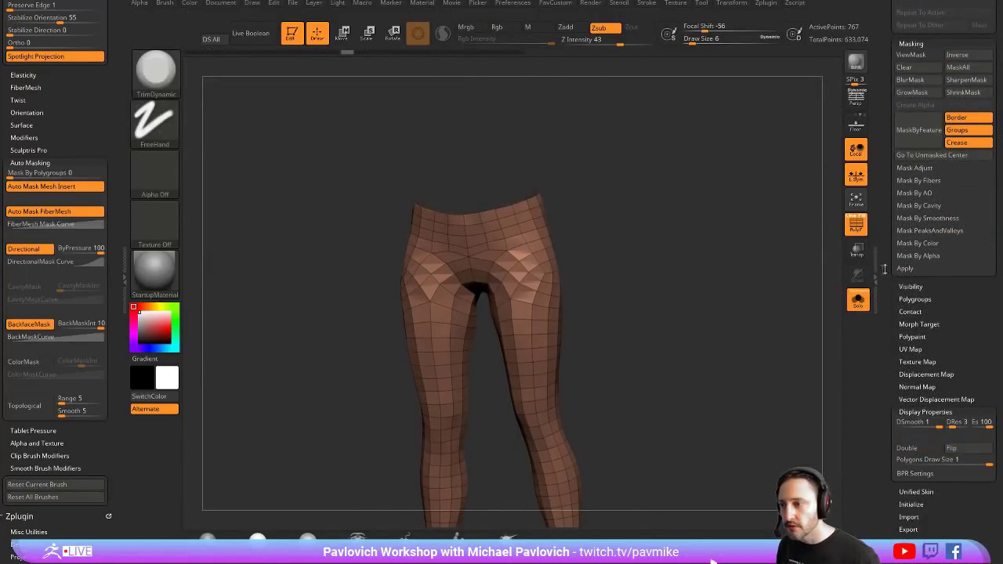
{"action": "scroll", "coordinate": [885, 266], "scroll_direction": "up", "scroll_amount": 15}
{"action": "left_click", "coordinate": [857, 299]}
{"action": "scroll", "coordinate": [882, 282], "scroll_direction": "up", "scroll_amount": 5}
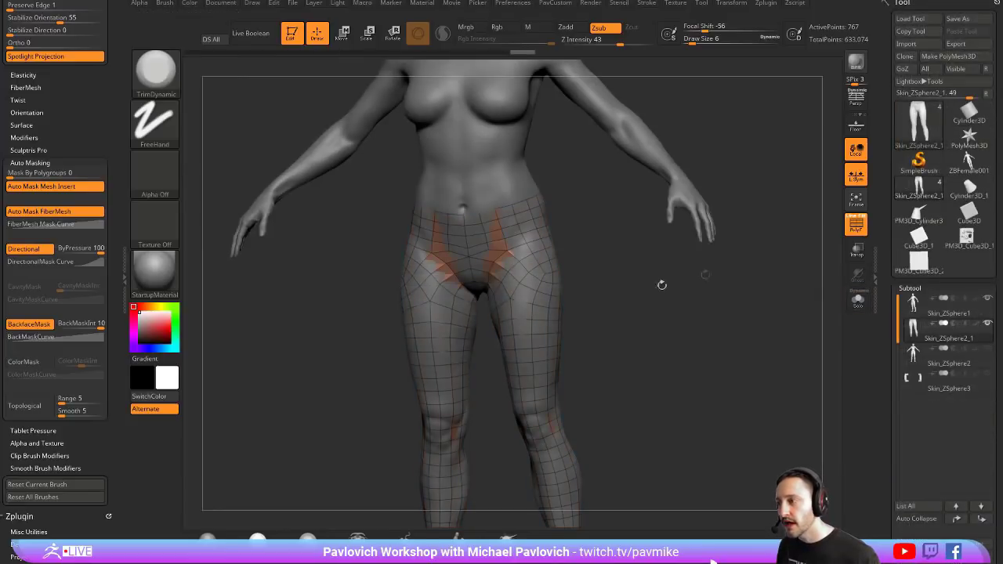
{"action": "left_click_drag", "start_coordinate": [663, 284], "coordinate": [624, 291]}
{"action": "left_click", "coordinate": [858, 301]}
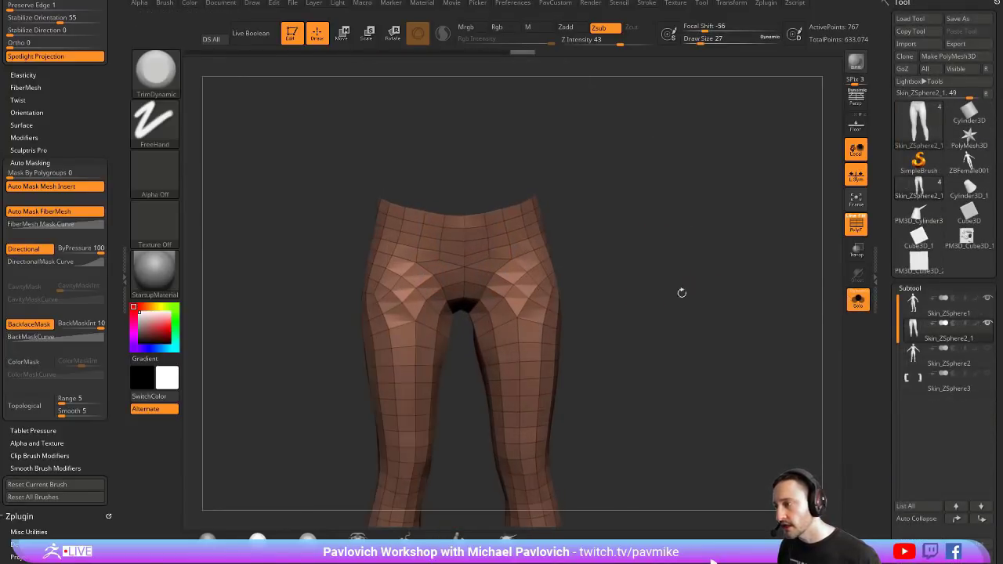
Try the Clay brush at Draw Size 46 on the pants' upper thigh and subdivide the mesh to level 2
{"action": "key", "text": "2"}
{"action": "key", "text": "s"}
{"action": "left_click_drag", "start_coordinate": [532, 299], "coordinate": [531, 322]}
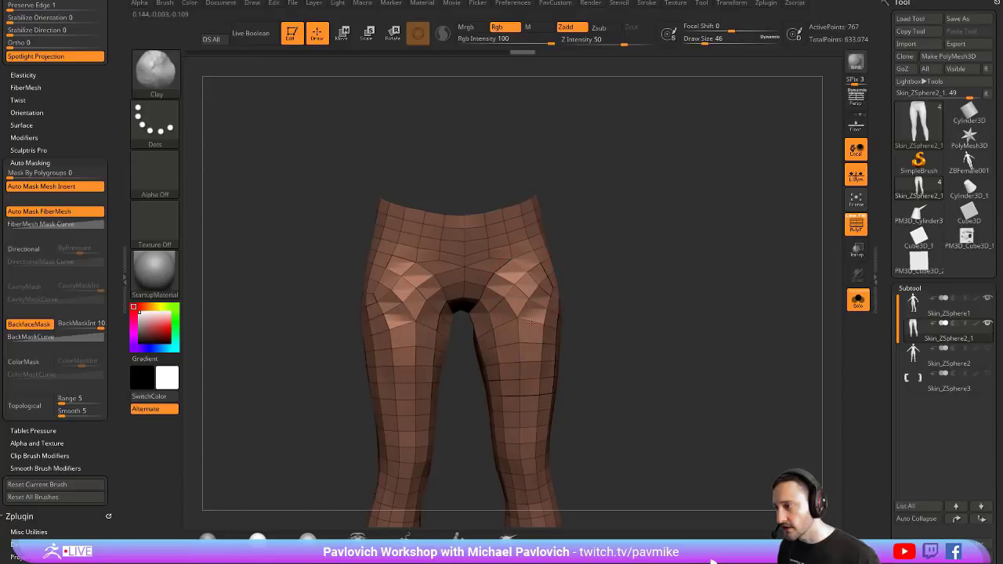
{"action": "left_click_drag", "start_coordinate": [667, 253], "coordinate": [550, 384]}
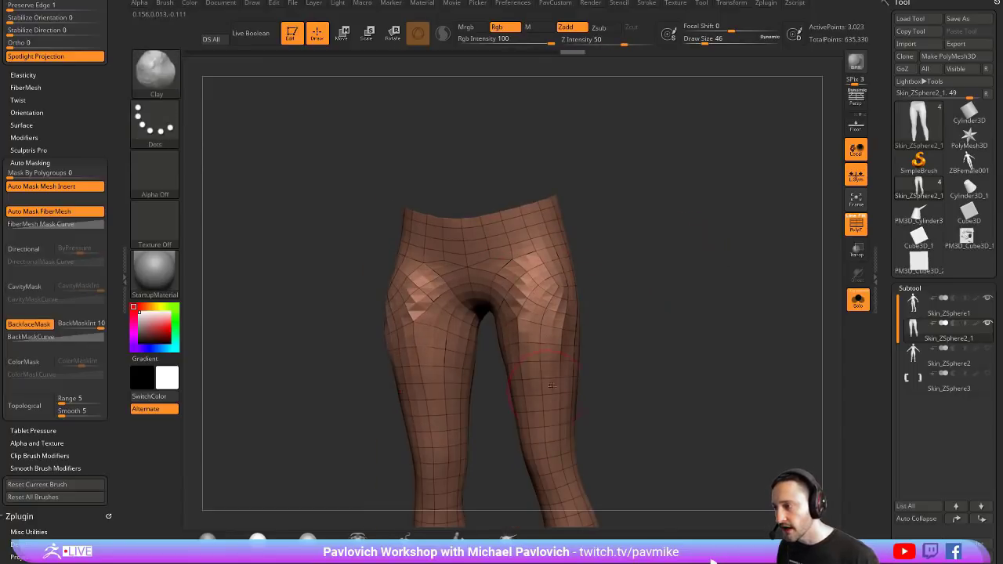
{"action": "left_click_drag", "start_coordinate": [881, 353], "coordinate": [883, 210]}
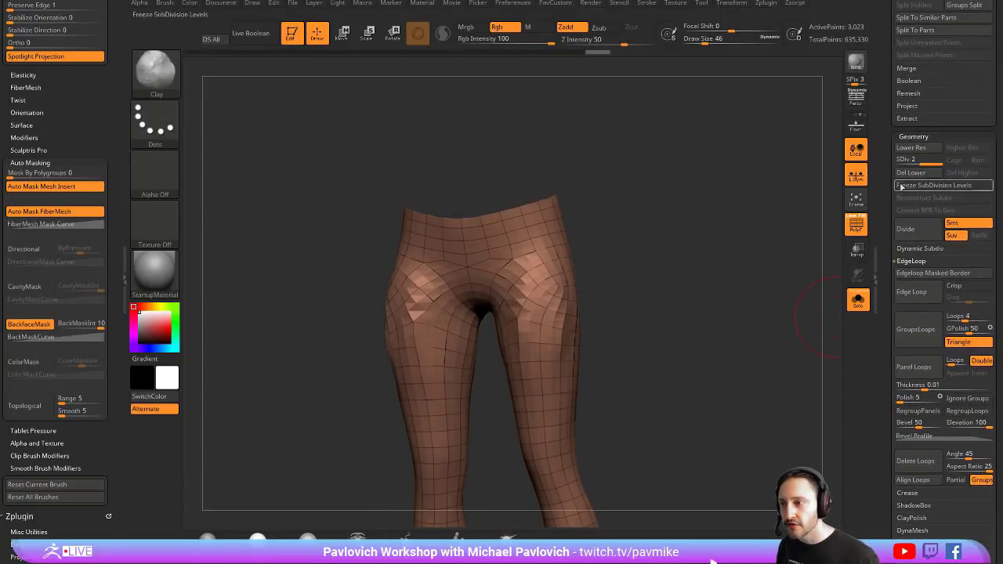
Try the pants at subdivision level 3, reduce the Draw Size to 23, and undo all the subdivisions
{"action": "key", "text": "d"}
{"action": "left_click_drag", "start_coordinate": [676, 235], "coordinate": [539, 271]}
{"action": "left_click_drag", "start_coordinate": [664, 200], "coordinate": [669, 190], "text": "shift"}
{"action": "key", "text": "shift+d"}
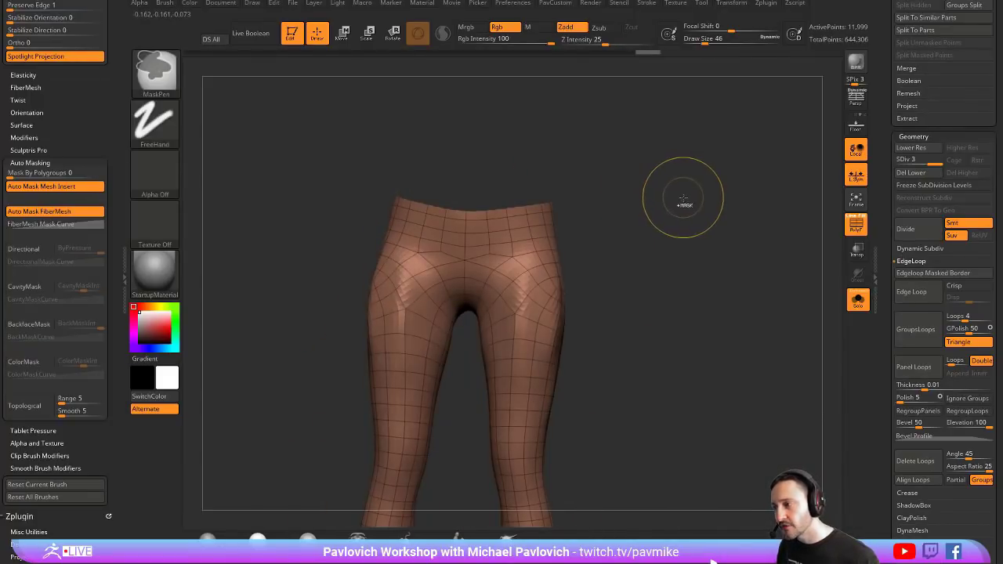
{"action": "key", "text": "s"}
{"action": "left_click", "coordinate": [680, 219]}
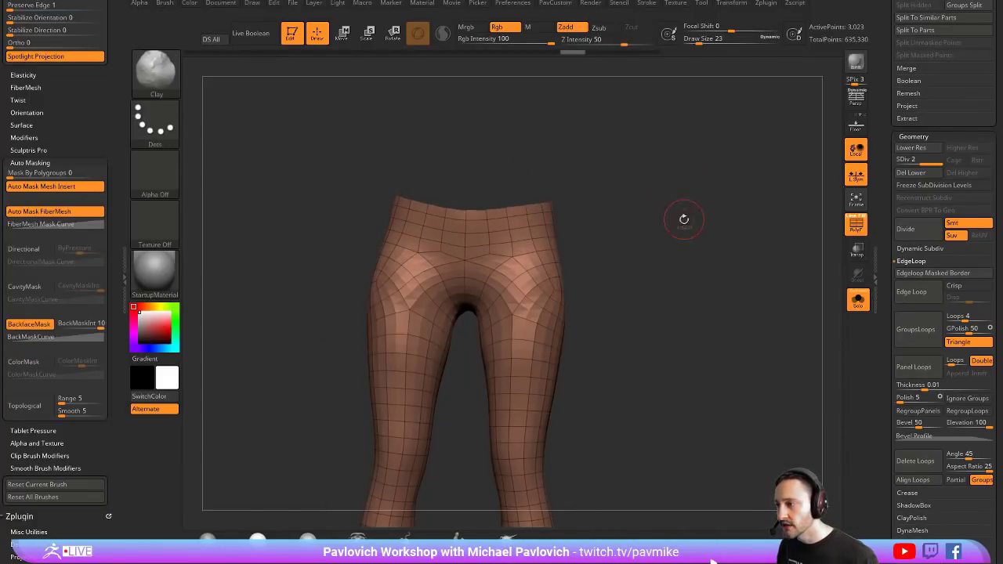
{"action": "key", "text": "ctrl+z"}
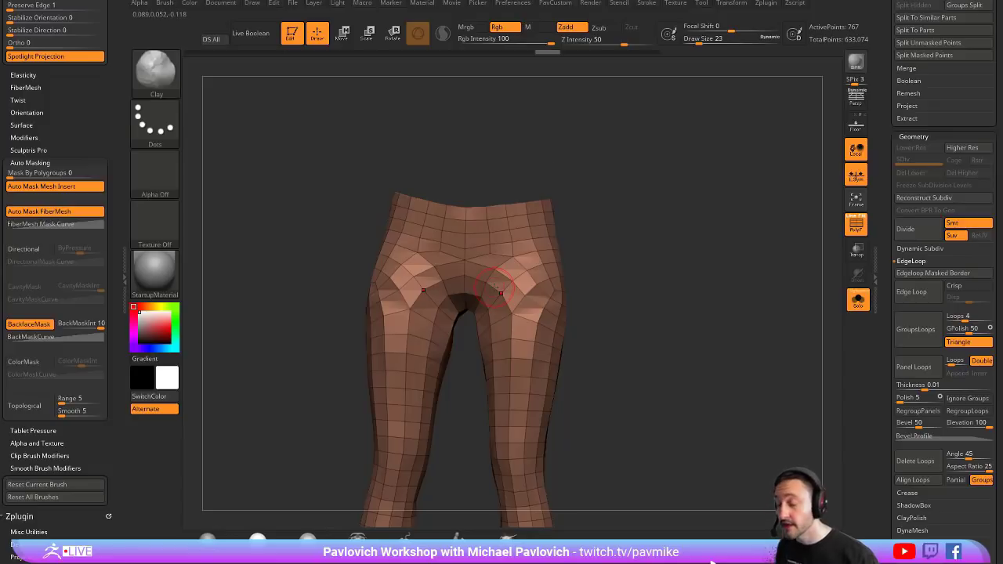
Switch to the ZModeler brush and set its edge action to Close with the Convex Hole target
{"action": "left_click_drag", "start_coordinate": [628, 186], "coordinate": [632, 235]}
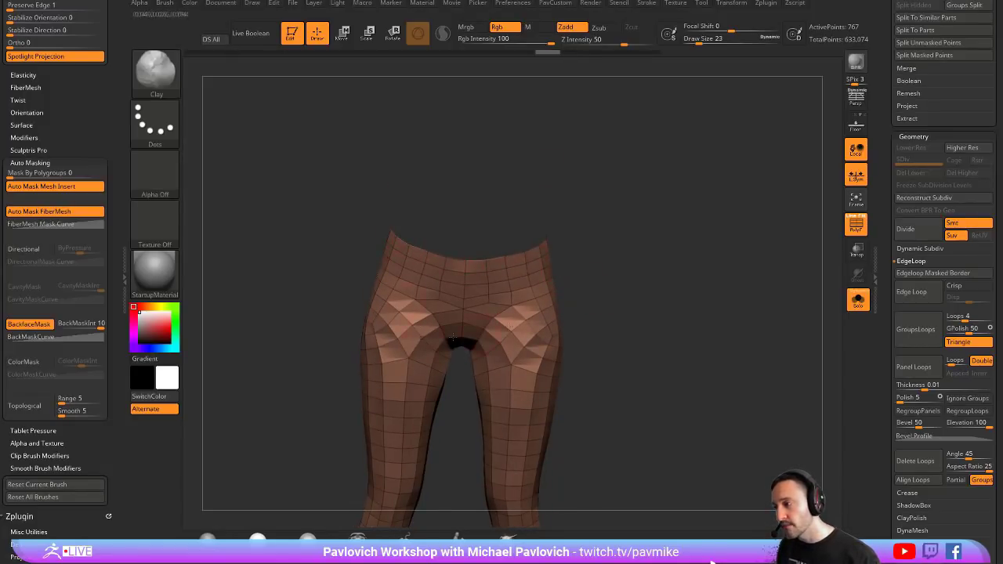
{"action": "mouse_move", "coordinate": [453, 337]}
{"action": "right_mouse_down", "text": "ctrl"}
{"action": "mouse_move", "coordinate": [642, 268]}
{"action": "mouse_move", "coordinate": [585, 317]}
{"action": "mouse_move", "coordinate": [645, 237]}
{"action": "mouse_move", "coordinate": [576, 331]}
{"action": "right_mouse_up", "text": "ctrl"}
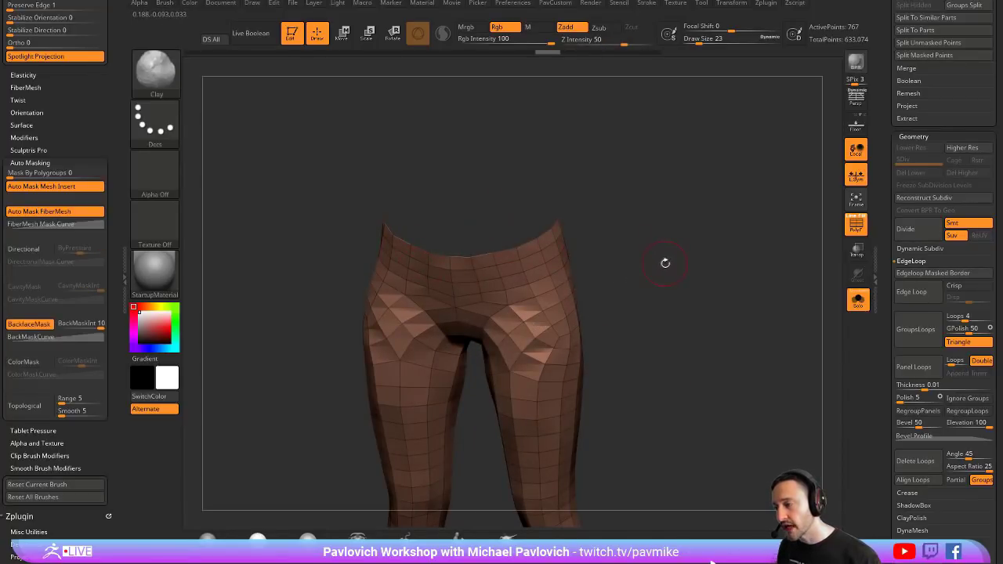
{"action": "left_click_drag", "start_coordinate": [651, 236], "coordinate": [698, 273]}
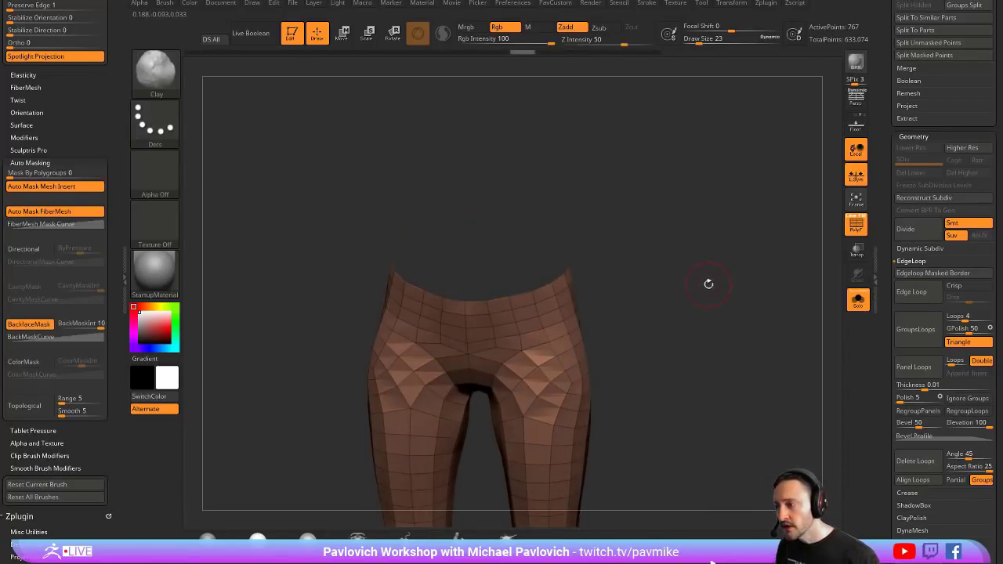
{"action": "key", "text": "b"}
{"action": "key", "text": "z"}
{"action": "key", "text": "m"}
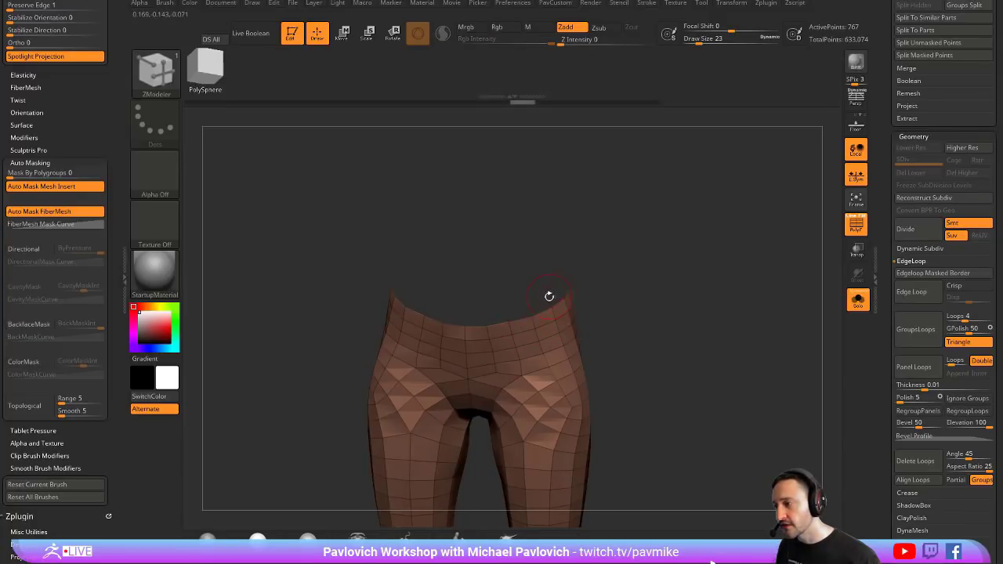
{"action": "key", "text": "space"}
{"action": "left_click", "coordinate": [542, 336]}
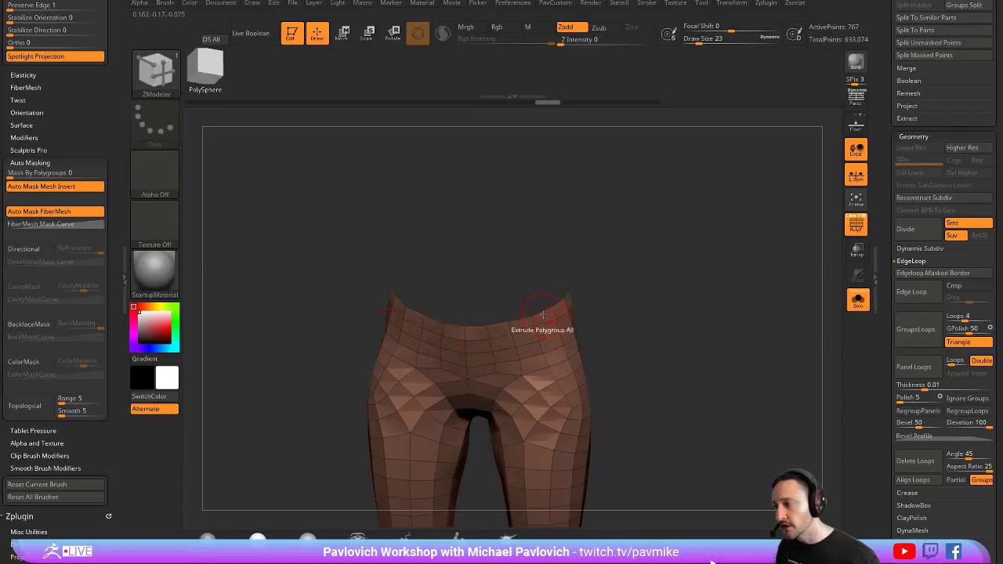
{"action": "key", "text": "space"}
{"action": "left_click", "coordinate": [463, 298]}
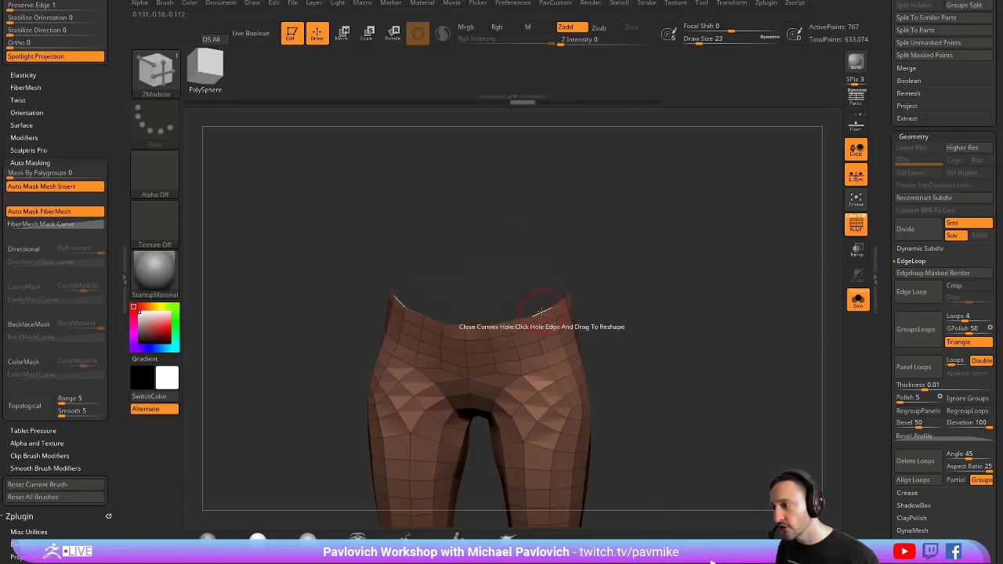
Try capping the pants' open holes, starting at the waist, with Close Convex Hole, and undo the caps
{"action": "left_click", "coordinate": [542, 319]}
{"action": "left_click_drag", "start_coordinate": [537, 297], "coordinate": [680, 299]}
{"action": "key", "text": "ctrl+z"}
{"action": "left_click", "coordinate": [541, 313]}
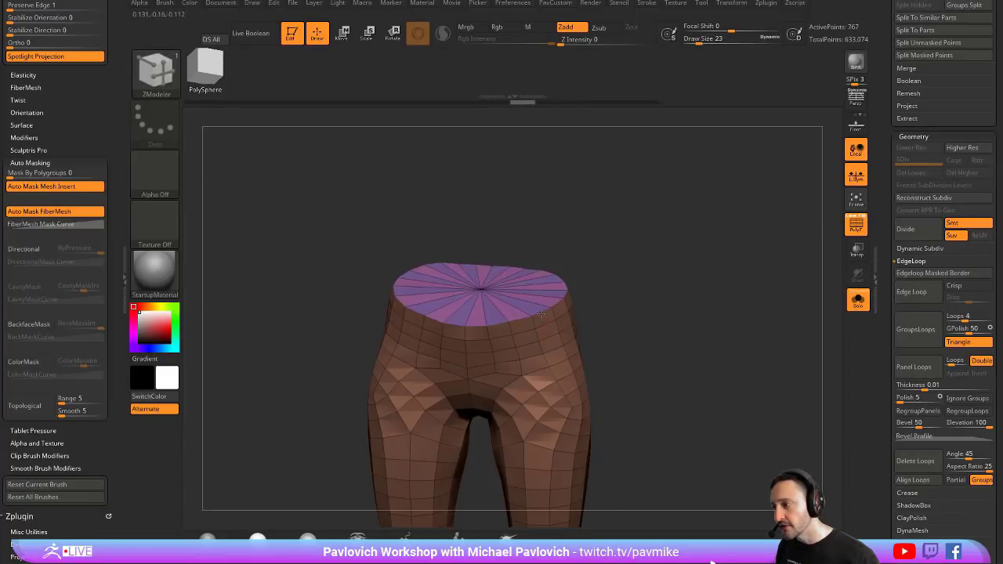
{"action": "left_click_drag", "start_coordinate": [696, 432], "coordinate": [514, 413]}
{"action": "left_click", "coordinate": [510, 428]}
{"action": "left_click_drag", "start_coordinate": [560, 438], "coordinate": [604, 302]}
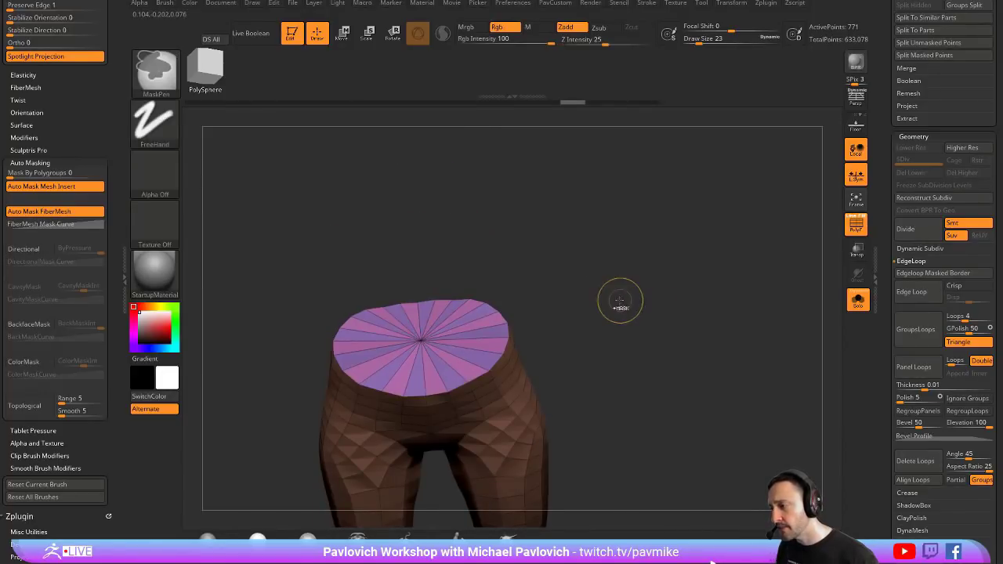
{"action": "key", "text": "ctrl+z"}
{"action": "key", "text": "ctrl+z"}
Try filling the waist opening with an evenly triangulated cap instead, and undo it
{"action": "key", "text": "space"}
{"action": "left_click", "coordinate": [443, 379]}
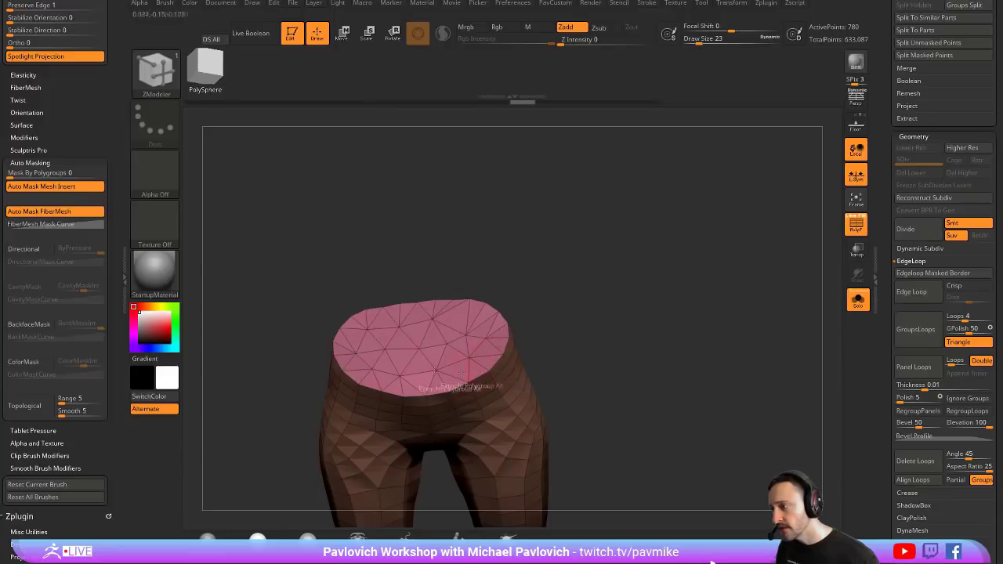
{"action": "left_click_drag", "start_coordinate": [514, 314], "coordinate": [537, 291], "text": "shift"}
{"action": "key", "text": "ctrl+z"}
Fill all openings of the pants with Close Holes and make the mesh symmetrical with Mirror And Weld
{"action": "left_click_drag", "start_coordinate": [642, 291], "coordinate": [683, 267]}
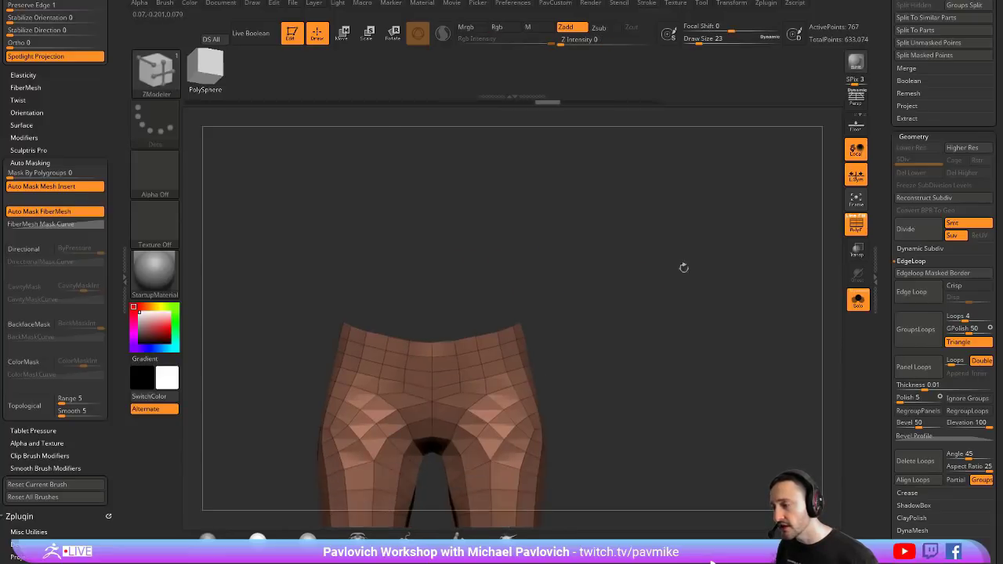
{"action": "key", "text": "space"}
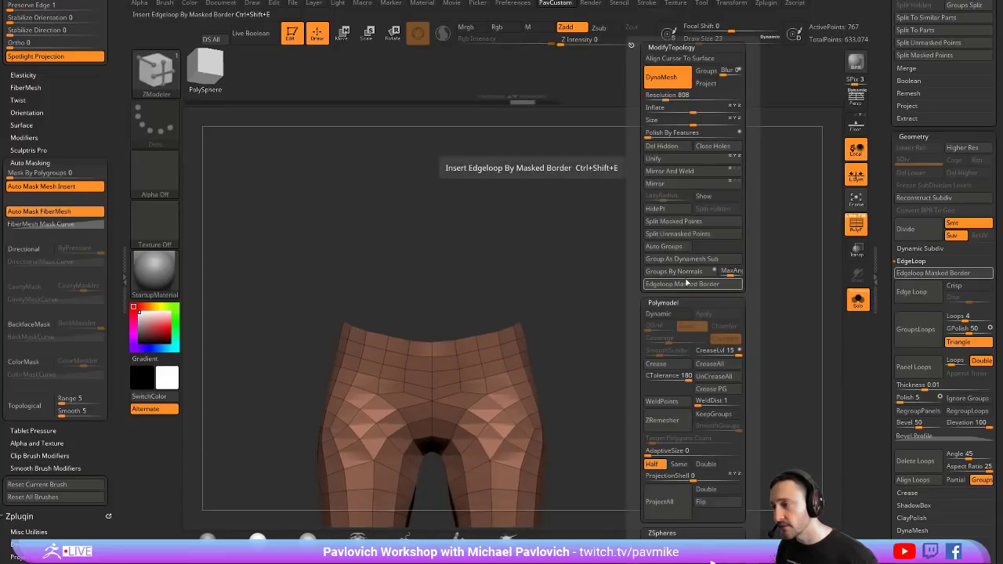
{"action": "left_click", "coordinate": [713, 146]}
{"action": "key", "text": "space"}
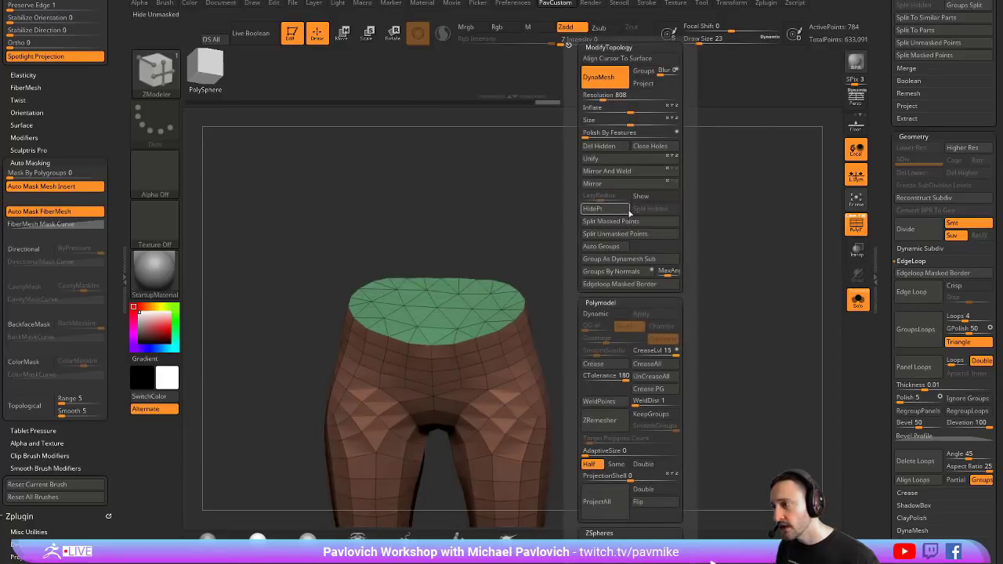
{"action": "left_click", "coordinate": [639, 173]}
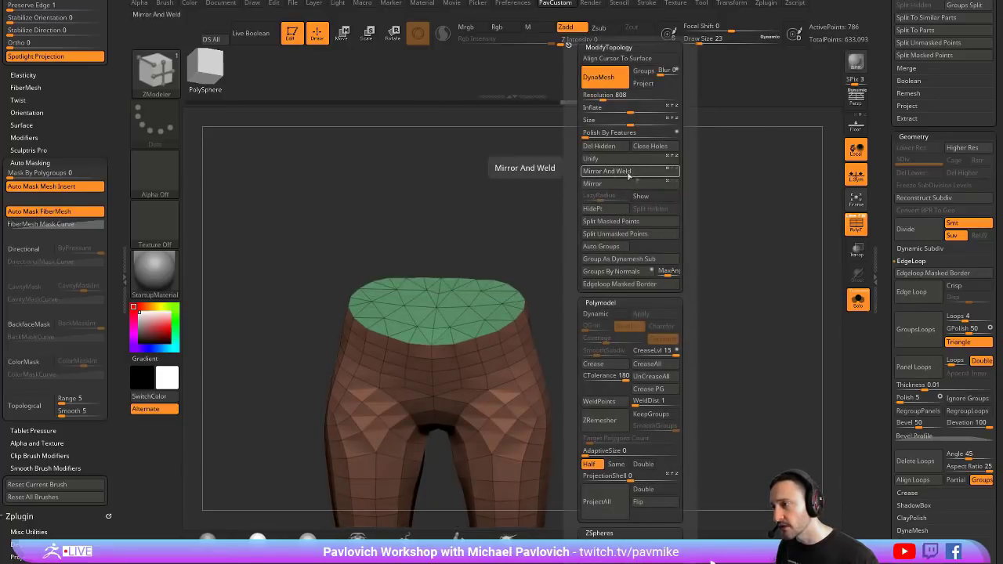
{"action": "left_click_drag", "start_coordinate": [518, 217], "coordinate": [673, 160]}
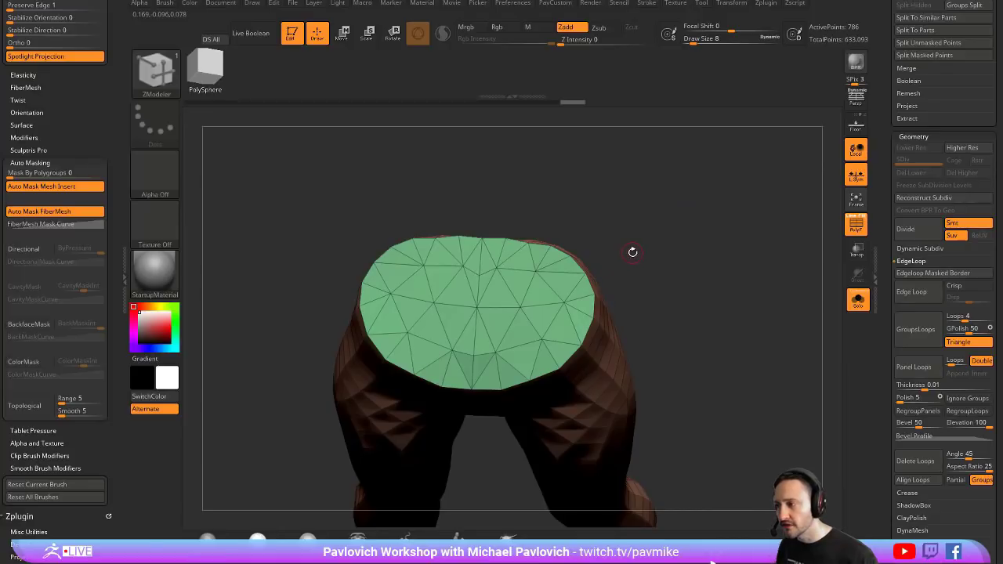
Try ZModeler's Collapse action on edges inside the waist cap, and undo it
{"action": "key", "text": "space"}
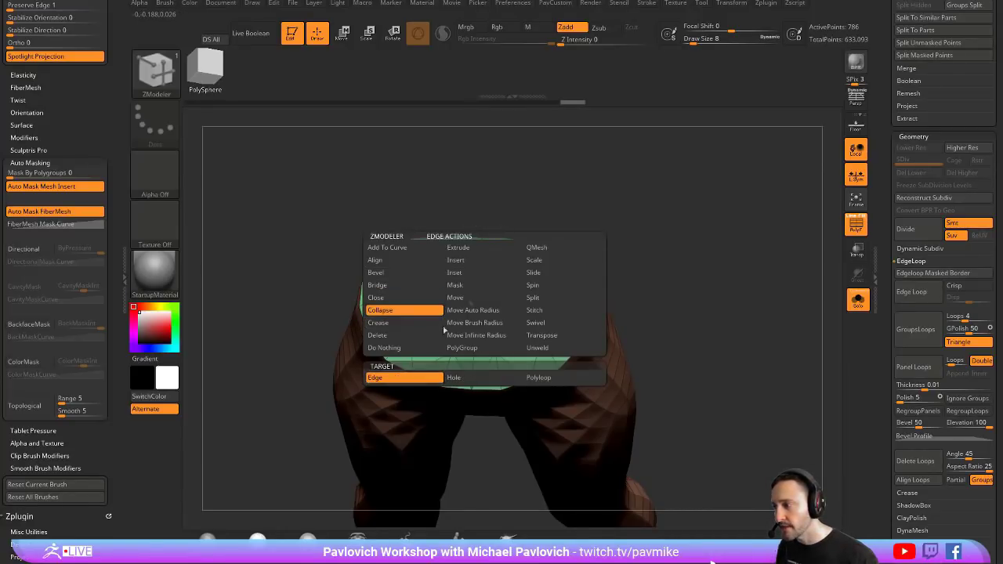
{"action": "left_click", "coordinate": [405, 312]}
{"action": "left_click", "coordinate": [493, 338]}
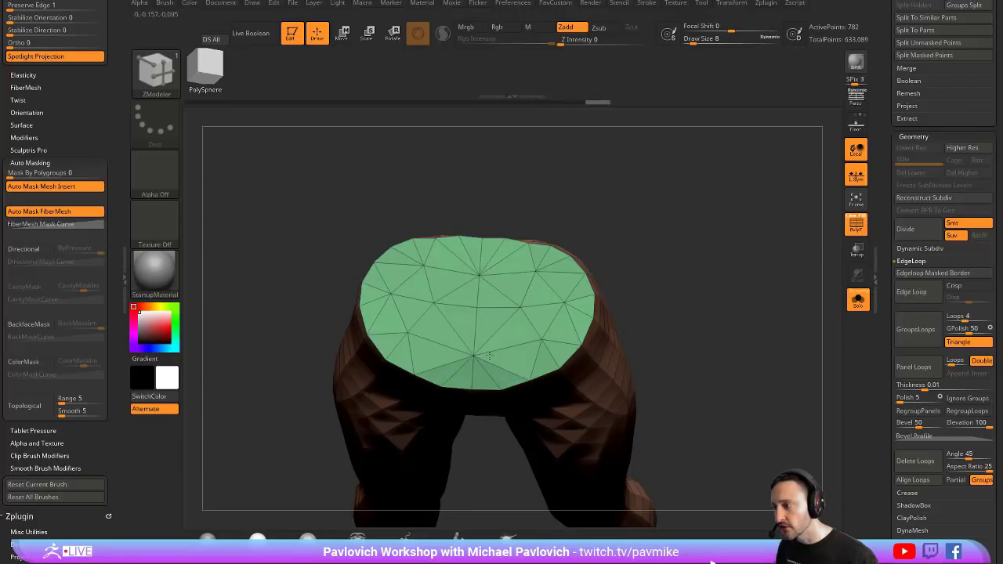
{"action": "left_click", "coordinate": [477, 356]}
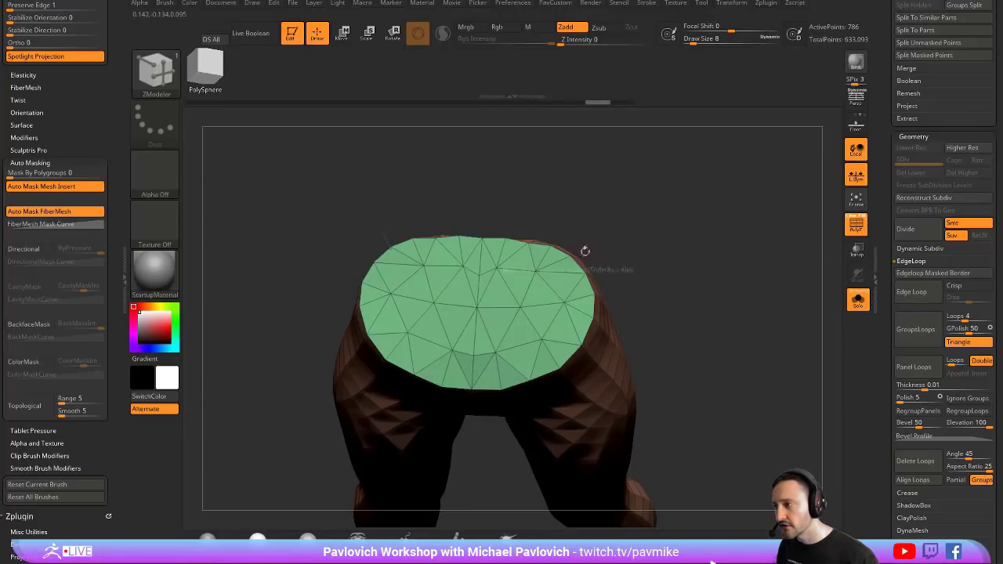
Remove the diagonal edges in the waist cap with ZModeler so it consists mainly of quads, and smooth the cap
{"action": "key", "text": "space"}
{"action": "left_click", "coordinate": [416, 347]}
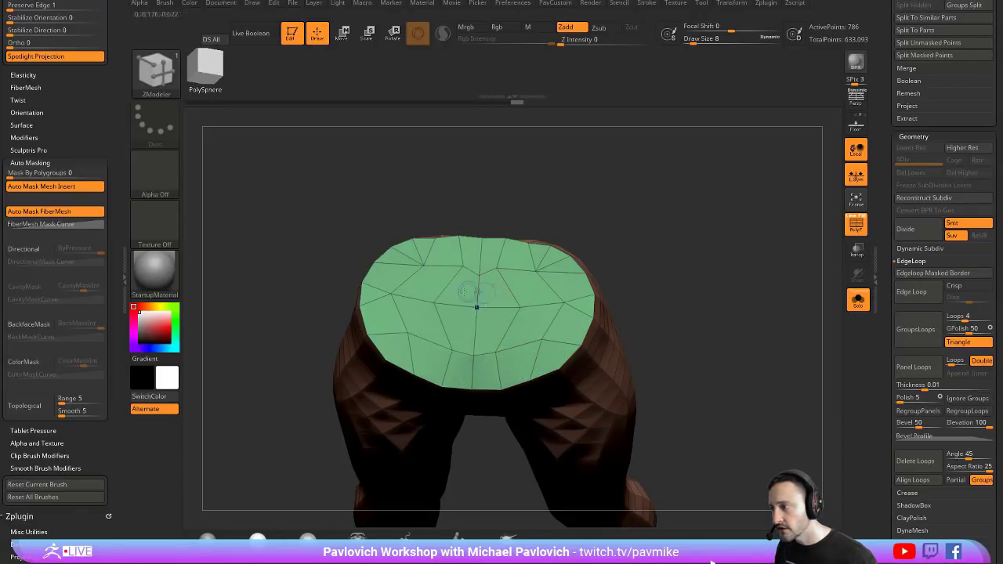
{"action": "key", "text": "shift"}
{"action": "mouse_move", "coordinate": [459, 286]}
{"action": "left_mouse_down", "text": "shift"}
{"action": "mouse_move", "coordinate": [481, 280]}
{"action": "mouse_move", "coordinate": [548, 314]}
{"action": "mouse_move", "coordinate": [595, 294]}
{"action": "mouse_move", "coordinate": [580, 263]}
{"action": "mouse_move", "coordinate": [557, 257]}
{"action": "left_mouse_up", "text": "shift"}
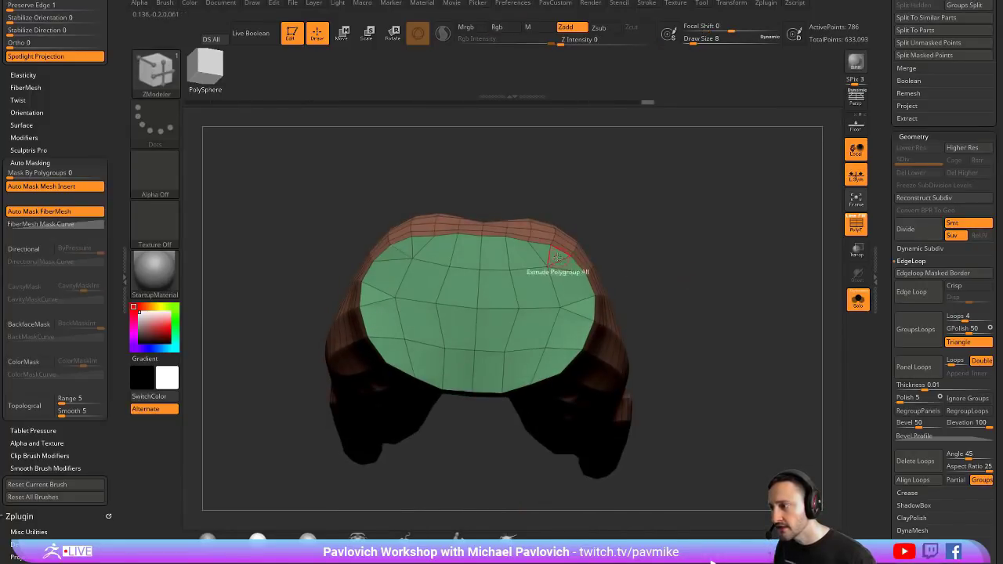
{"action": "mouse_move", "coordinate": [660, 257]}
{"action": "left_mouse_down"}
{"action": "mouse_move", "coordinate": [675, 249]}
{"action": "mouse_move", "coordinate": [660, 246]}
{"action": "mouse_move", "coordinate": [648, 262]}
{"action": "mouse_move", "coordinate": [646, 236]}
{"action": "mouse_move", "coordinate": [616, 240]}
{"action": "mouse_move", "coordinate": [692, 226]}
{"action": "mouse_move", "coordinate": [429, 277]}
{"action": "left_mouse_up"}
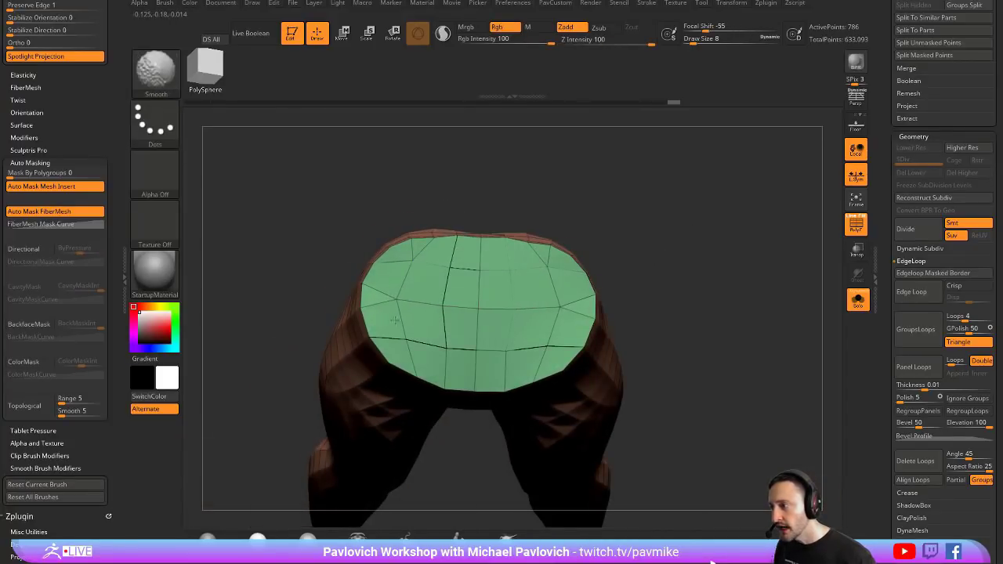
{"action": "mouse_move", "coordinate": [441, 350]}
{"action": "left_mouse_down"}
{"action": "mouse_move", "coordinate": [663, 217]}
{"action": "mouse_move", "coordinate": [685, 231]}
{"action": "mouse_move", "coordinate": [668, 319]}
{"action": "mouse_move", "coordinate": [658, 191]}
{"action": "mouse_move", "coordinate": [659, 304]}
{"action": "mouse_move", "coordinate": [740, 311]}
{"action": "mouse_move", "coordinate": [689, 308]}
{"action": "mouse_move", "coordinate": [721, 297]}
{"action": "mouse_move", "coordinate": [736, 227]}
{"action": "mouse_move", "coordinate": [717, 257]}
{"action": "mouse_move", "coordinate": [736, 253]}
{"action": "mouse_move", "coordinate": [719, 295]}
{"action": "mouse_move", "coordinate": [706, 280]}
{"action": "left_mouse_up"}
Try subdividing the pants once without creased edges, comparing them against the body, and undo the subdivision
{"action": "left_click", "coordinate": [856, 300]}
{"action": "key", "text": "s"}
{"action": "left_click_drag", "start_coordinate": [686, 217], "coordinate": [634, 281], "text": "alt"}
{"action": "key", "text": "space"}
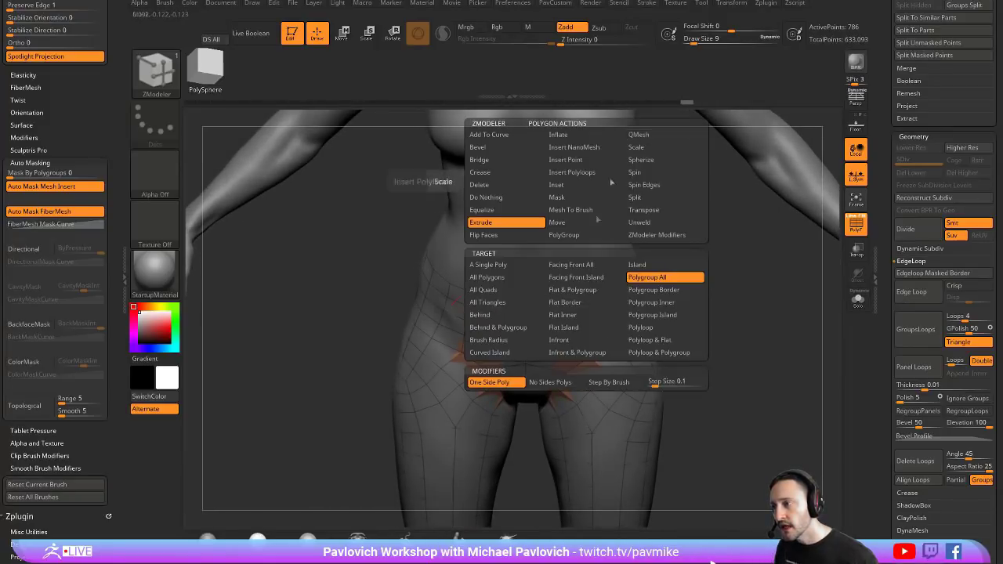
{"action": "left_click_drag", "start_coordinate": [708, 266], "coordinate": [719, 276]}
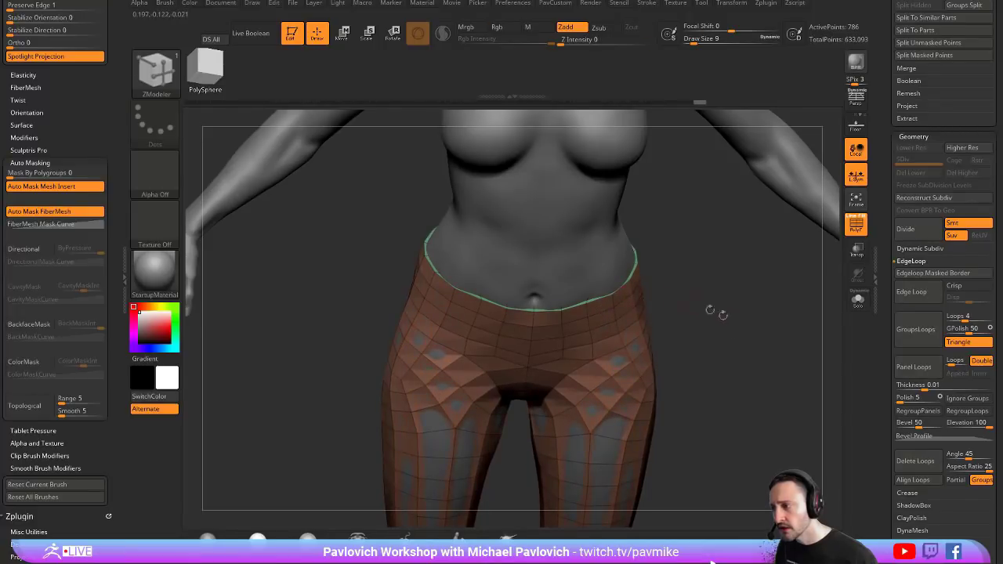
{"action": "left_click_drag", "start_coordinate": [713, 312], "coordinate": [705, 376], "text": "alt"}
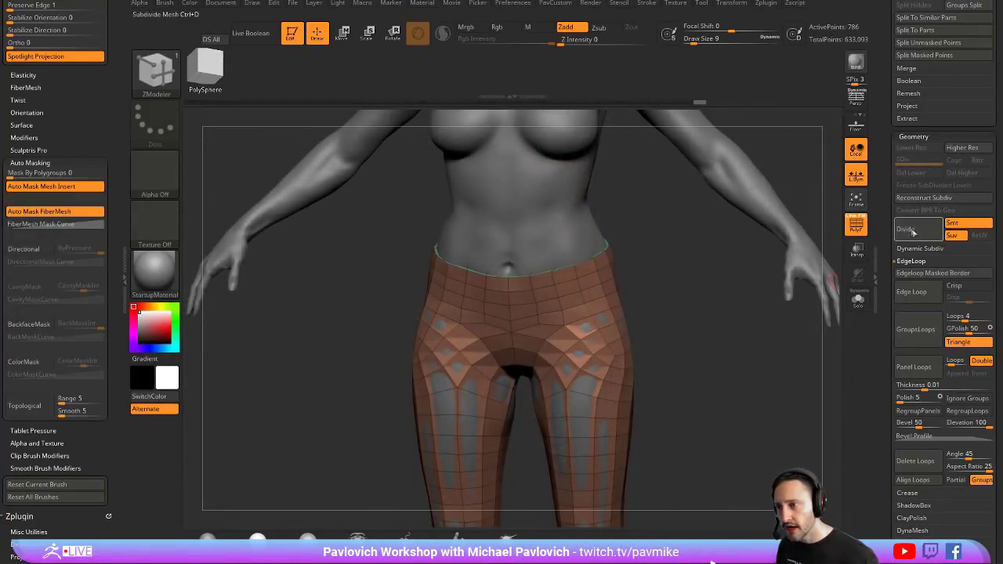
{"action": "left_click", "coordinate": [928, 238]}
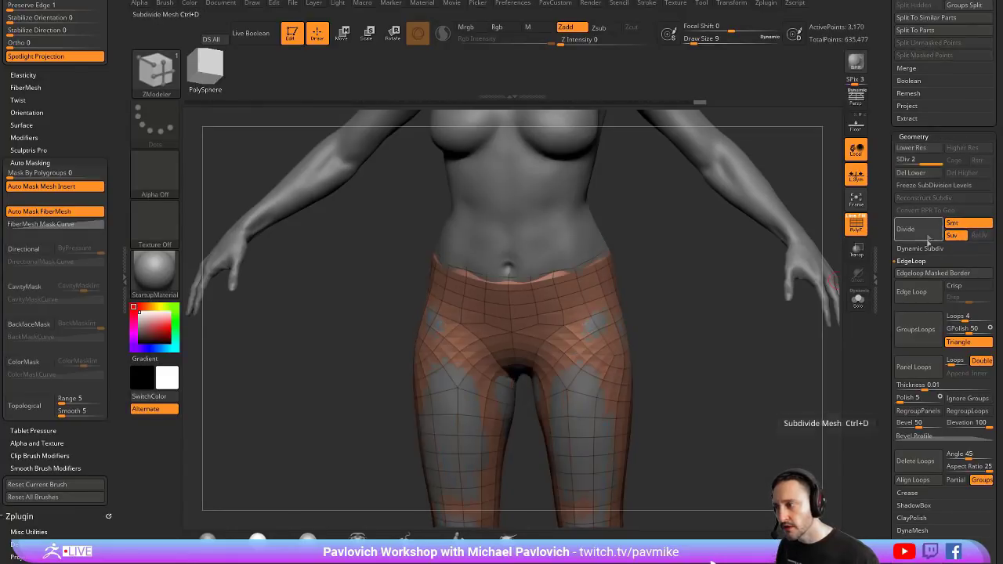
{"action": "left_click_drag", "start_coordinate": [651, 277], "coordinate": [663, 315], "text": "alt"}
{"action": "left_click", "coordinate": [646, 312]}
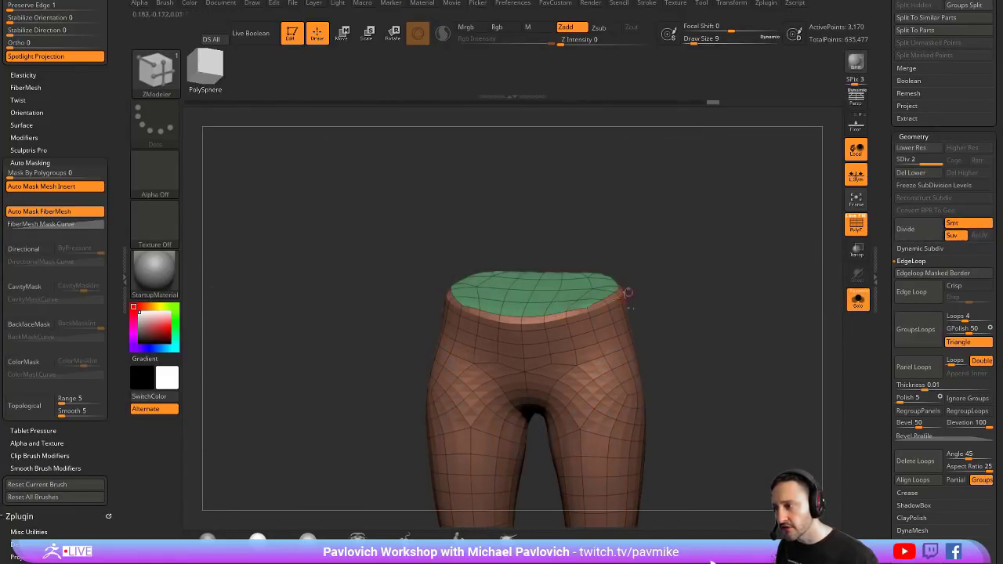
{"action": "key", "text": "shift+d"}
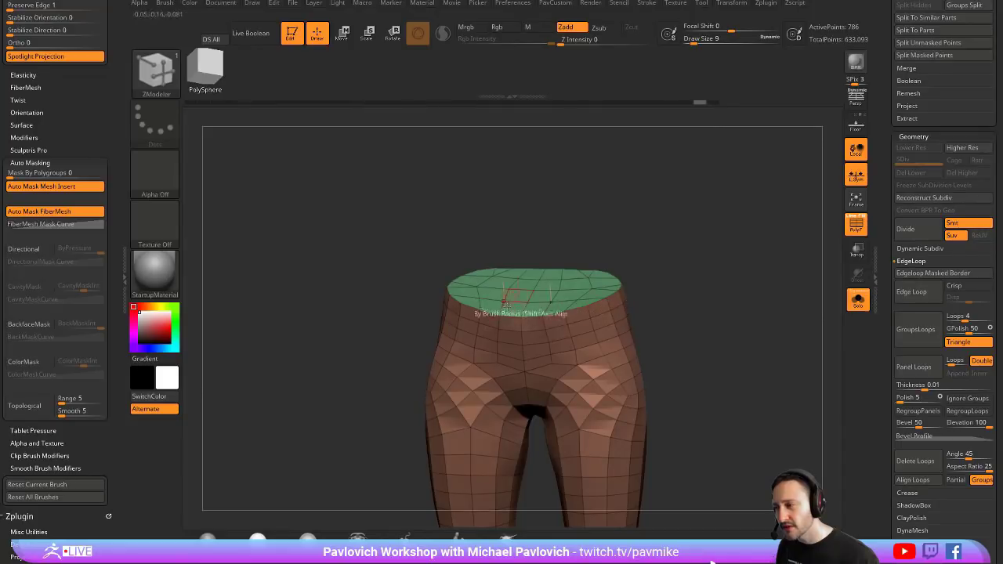
Crease the pants' polygroup borders and divide the mesh up to subdivision level 3
{"action": "left_click", "coordinate": [909, 261]}
{"action": "left_click", "coordinate": [907, 273]}
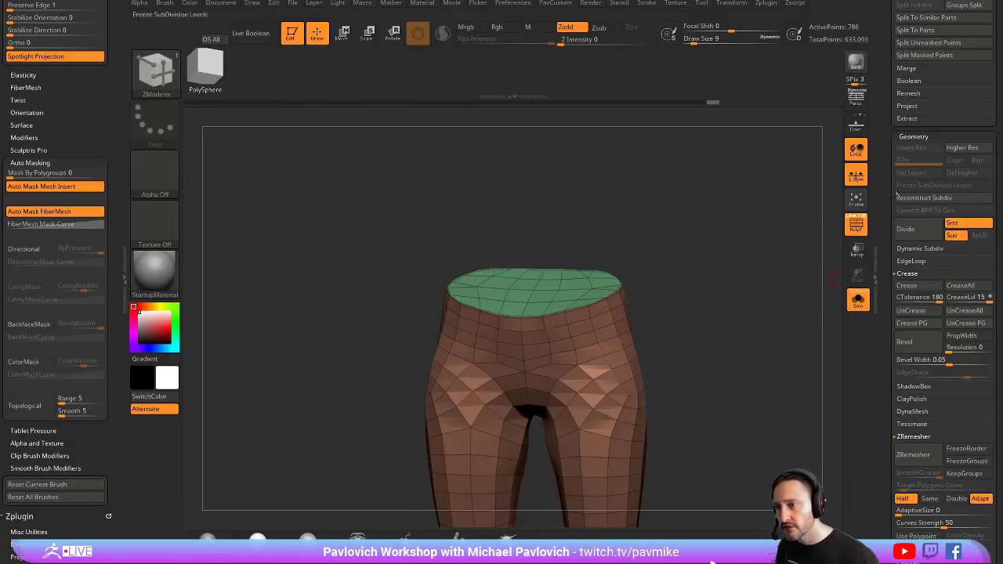
{"action": "left_click", "coordinate": [918, 232]}
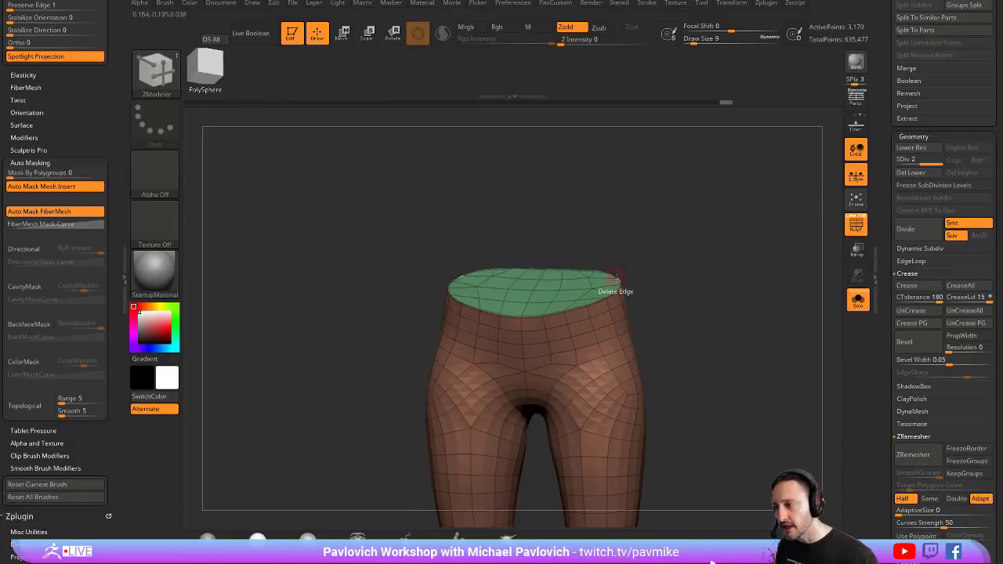
{"action": "key", "text": "shift+f"}
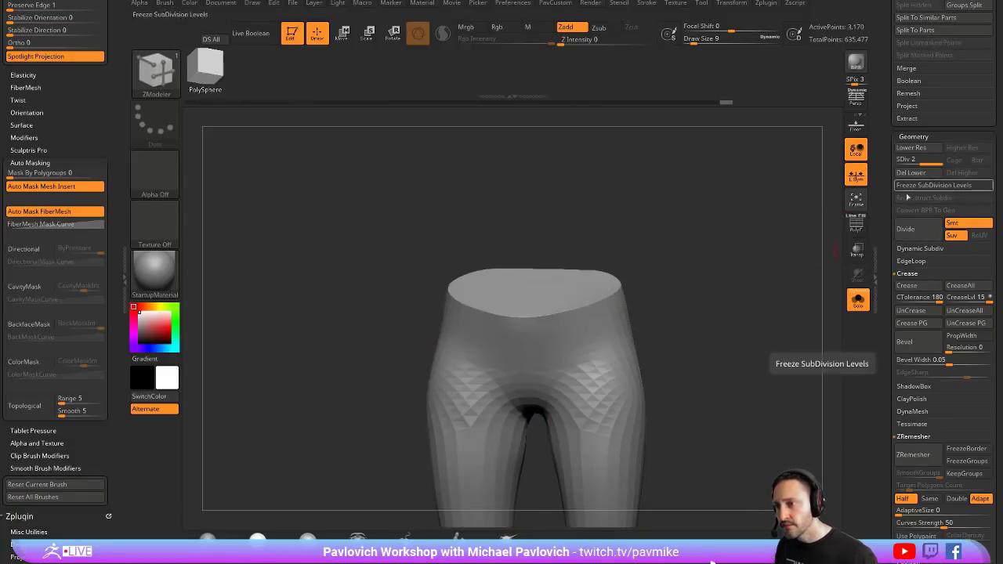
{"action": "left_click", "coordinate": [906, 229]}
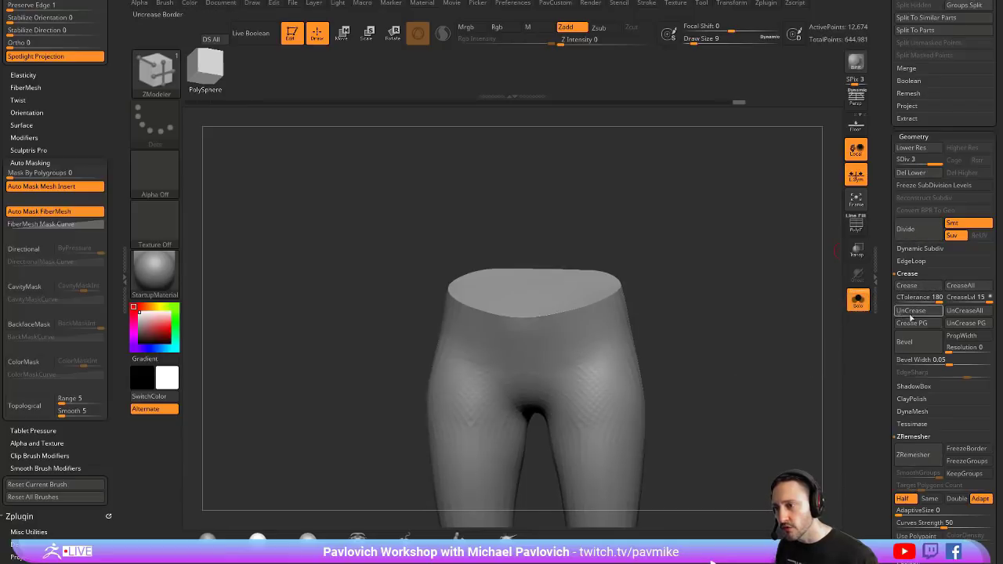
Remove the polygroup creases and divide the pants to subdivision level 4 so the waist and cuff edges soften slightly
{"action": "left_click", "coordinate": [859, 230]}
{"action": "right_click_drag", "start_coordinate": [562, 311], "coordinate": [541, 356], "text": "ctrl"}
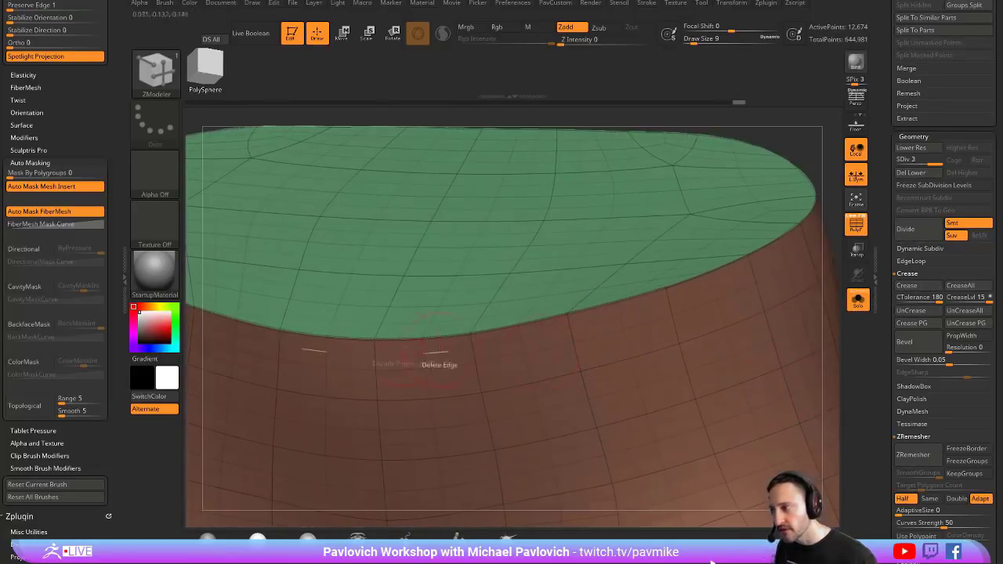
{"action": "right_click_drag", "start_coordinate": [754, 217], "coordinate": [708, 145], "text": "ctrl"}
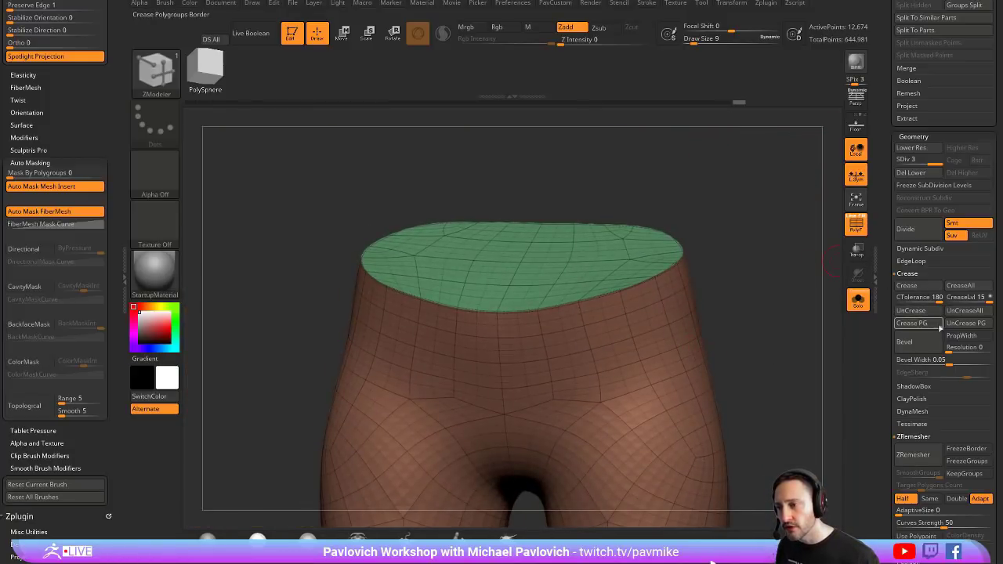
{"action": "left_click", "coordinate": [856, 226]}
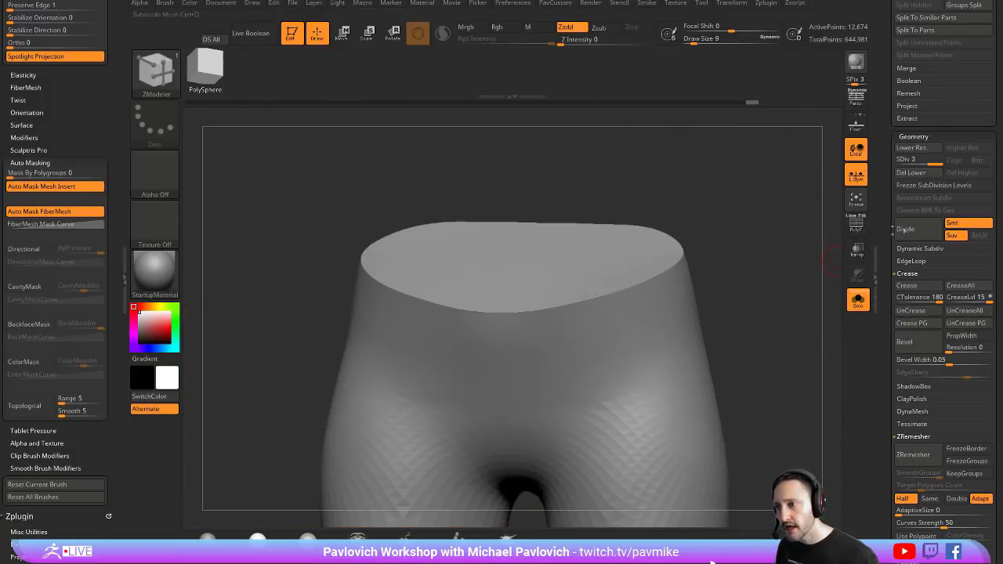
{"action": "left_click", "coordinate": [909, 231]}
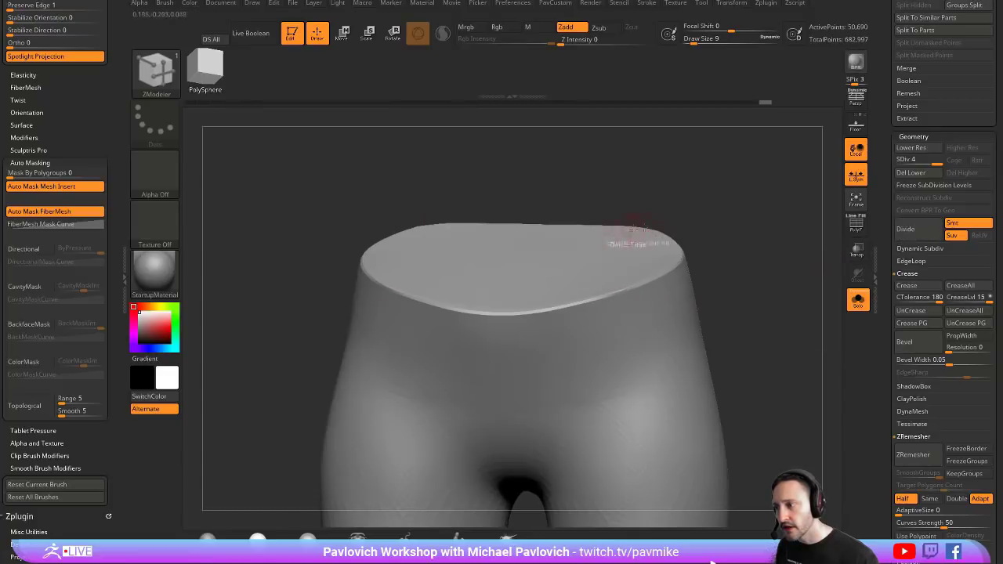
{"action": "right_click_drag", "start_coordinate": [761, 271], "coordinate": [733, 215], "text": "ctrl"}
{"action": "mouse_move", "coordinate": [732, 215]}
{"action": "right_mouse_down"}
{"action": "mouse_move", "coordinate": [705, 228]}
{"action": "mouse_move", "coordinate": [774, 235]}
{"action": "mouse_move", "coordinate": [674, 242]}
{"action": "mouse_move", "coordinate": [712, 226]}
{"action": "mouse_move", "coordinate": [674, 241]}
{"action": "mouse_move", "coordinate": [695, 239]}
{"action": "right_mouse_up"}
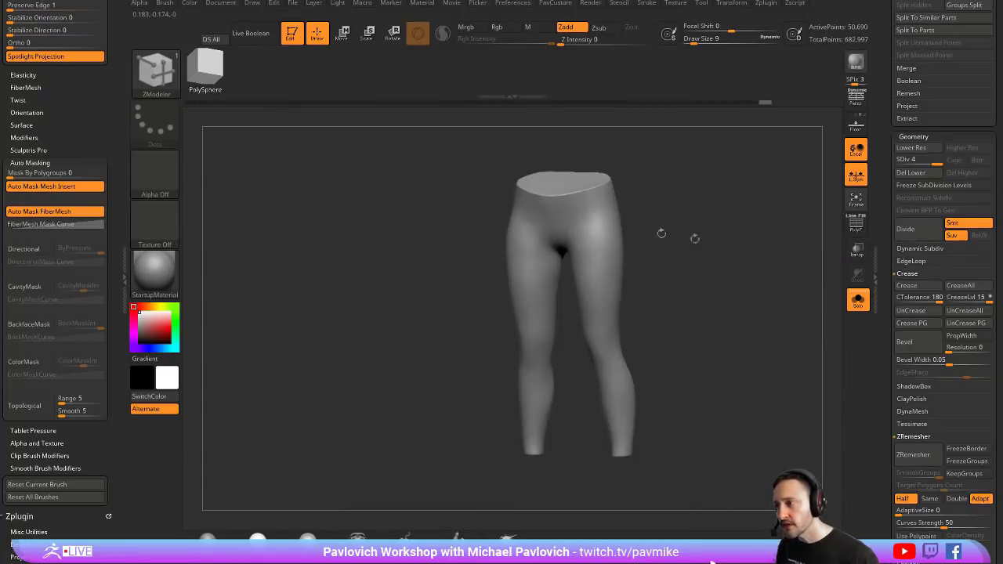
{"action": "left_click", "coordinate": [856, 224]}
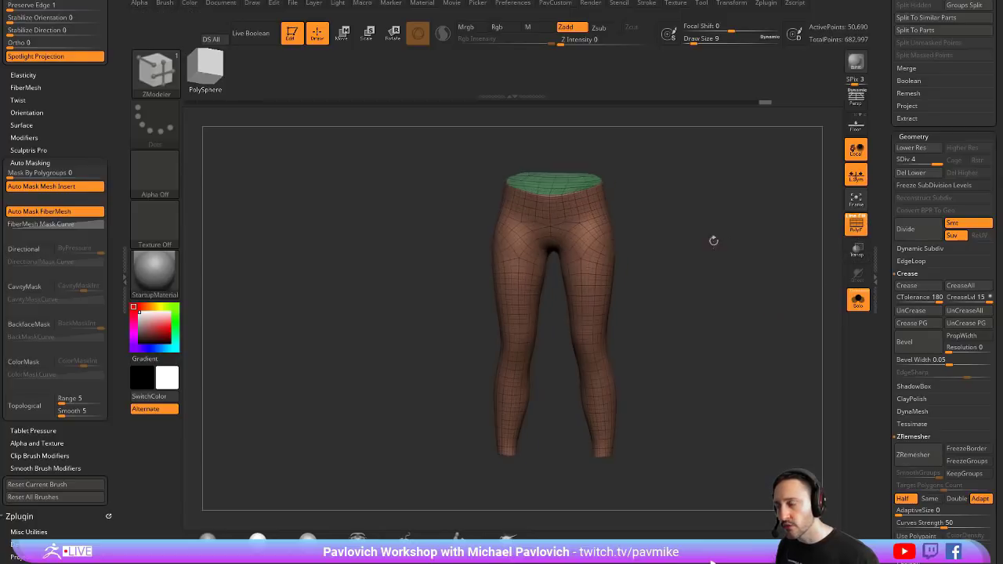
Show the body together with the pants and set the pants to subdivision level 3
{"action": "left_click", "coordinate": [858, 299]}
{"action": "right_click_drag", "start_coordinate": [730, 273], "coordinate": [756, 226], "text": "ctrl"}
{"action": "left_click", "coordinate": [902, 159]}
{"action": "right_click_drag", "start_coordinate": [756, 227], "coordinate": [821, 198], "text": "ctrl"}
{"action": "left_click_drag", "start_coordinate": [902, 160], "coordinate": [915, 160]}
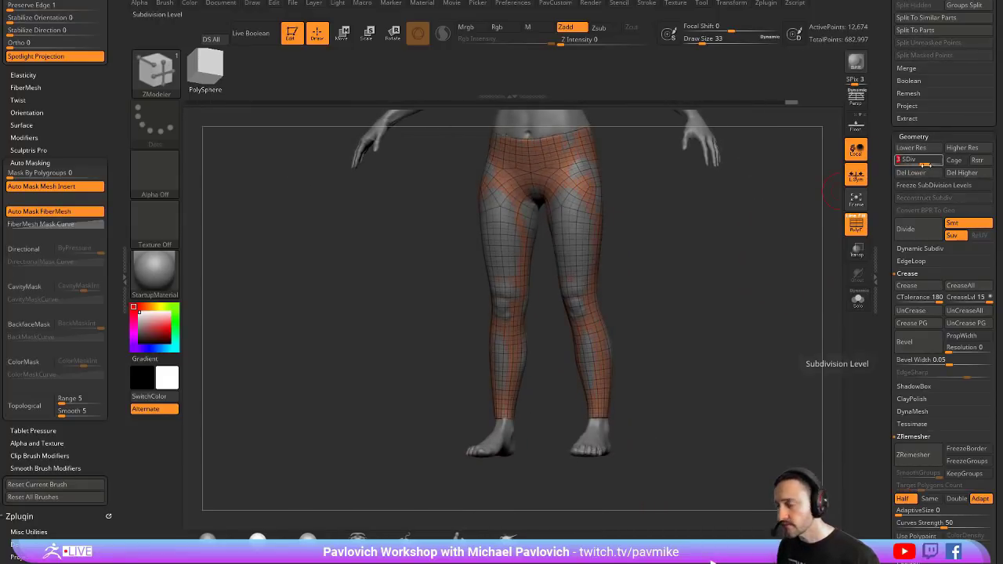
Hide the polyframe and build up the front of the upper thighs with the Clay brush
{"action": "right_click_drag", "start_coordinate": [675, 201], "coordinate": [673, 236], "text": "alt"}
{"action": "key", "text": "2"}
{"action": "mouse_move", "coordinate": [575, 205]}
{"action": "left_mouse_down"}
{"action": "mouse_move", "coordinate": [560, 253]}
{"action": "mouse_move", "coordinate": [566, 235]}
{"action": "left_mouse_up"}
{"action": "mouse_move", "coordinate": [730, 261]}
{"action": "right_mouse_down"}
{"action": "mouse_move", "coordinate": [666, 255]}
{"action": "mouse_move", "coordinate": [721, 259]}
{"action": "right_mouse_up"}
{"action": "key", "text": "shift+f"}
{"action": "left_click_drag", "start_coordinate": [580, 223], "coordinate": [569, 300]}
{"action": "left_click_drag", "start_coordinate": [559, 243], "coordinate": [556, 191]}
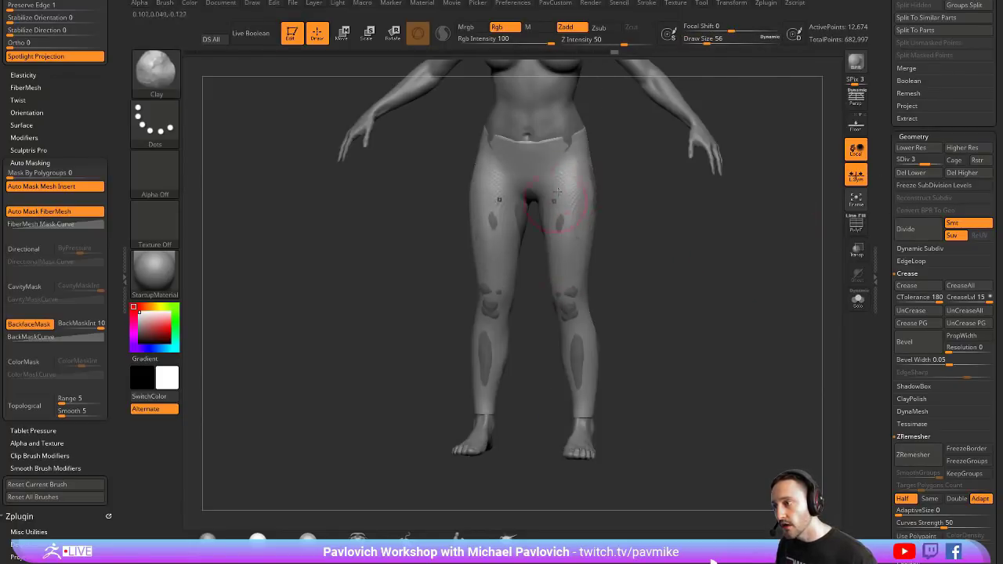
Sculpt the front of the hips and thighs with the Standard brush to add volume over the body
{"action": "mouse_move", "coordinate": [650, 217]}
{"action": "right_mouse_down"}
{"action": "mouse_move", "coordinate": [638, 213]}
{"action": "mouse_move", "coordinate": [646, 249]}
{"action": "mouse_move", "coordinate": [638, 266]}
{"action": "right_mouse_up"}
{"action": "key", "text": "1"}
{"action": "mouse_move", "coordinate": [548, 251]}
{"action": "left_mouse_down"}
{"action": "mouse_move", "coordinate": [586, 218]}
{"action": "mouse_move", "coordinate": [587, 194]}
{"action": "left_mouse_up"}
{"action": "right_click_drag", "start_coordinate": [702, 211], "coordinate": [674, 146], "text": "alt"}
{"action": "left_click_drag", "start_coordinate": [514, 222], "coordinate": [548, 258], "text": "alt"}
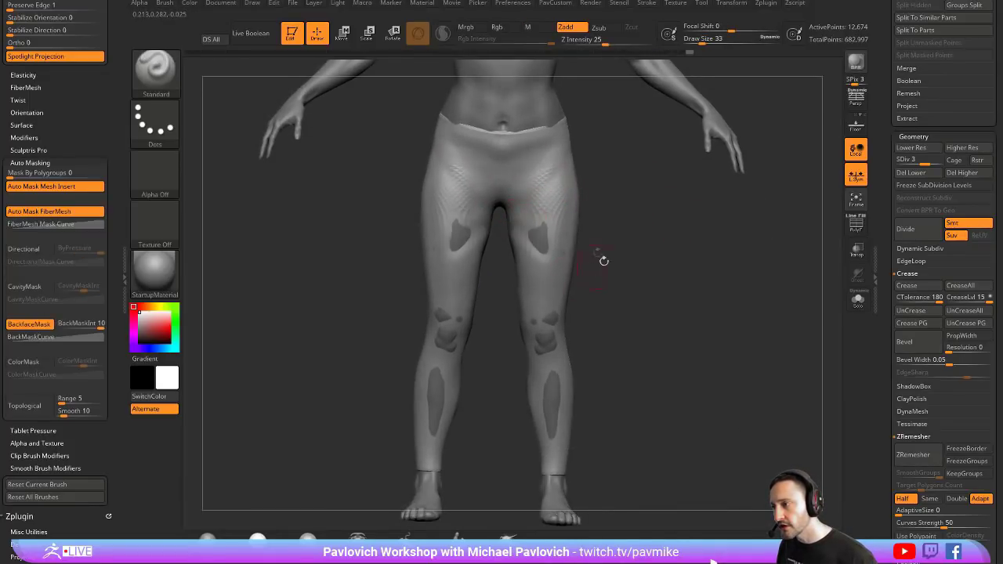
{"action": "right_click_drag", "start_coordinate": [602, 260], "coordinate": [623, 257]}
{"action": "left_click_drag", "start_coordinate": [513, 216], "coordinate": [552, 315]}
Smooth the outer hip of the pants and build up the fabric under the buttocks with the Standard brush
{"action": "mouse_move", "coordinate": [685, 269]}
{"action": "right_mouse_down"}
{"action": "mouse_move", "coordinate": [637, 253]}
{"action": "mouse_move", "coordinate": [615, 168]}
{"action": "right_mouse_up"}
{"action": "right_click_drag", "start_coordinate": [615, 168], "coordinate": [609, 235], "text": "alt"}
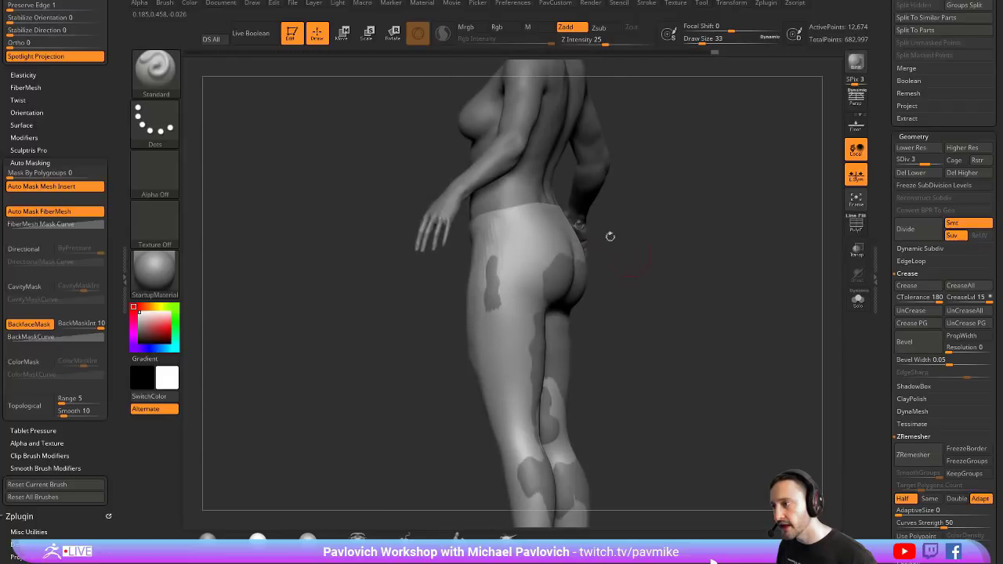
{"action": "left_click_drag", "start_coordinate": [493, 243], "coordinate": [503, 313], "text": "shift"}
{"action": "right_click_drag", "start_coordinate": [685, 258], "coordinate": [639, 262]}
{"action": "left_click_drag", "start_coordinate": [593, 310], "coordinate": [644, 296]}
{"action": "right_click_drag", "start_coordinate": [716, 287], "coordinate": [666, 274]}
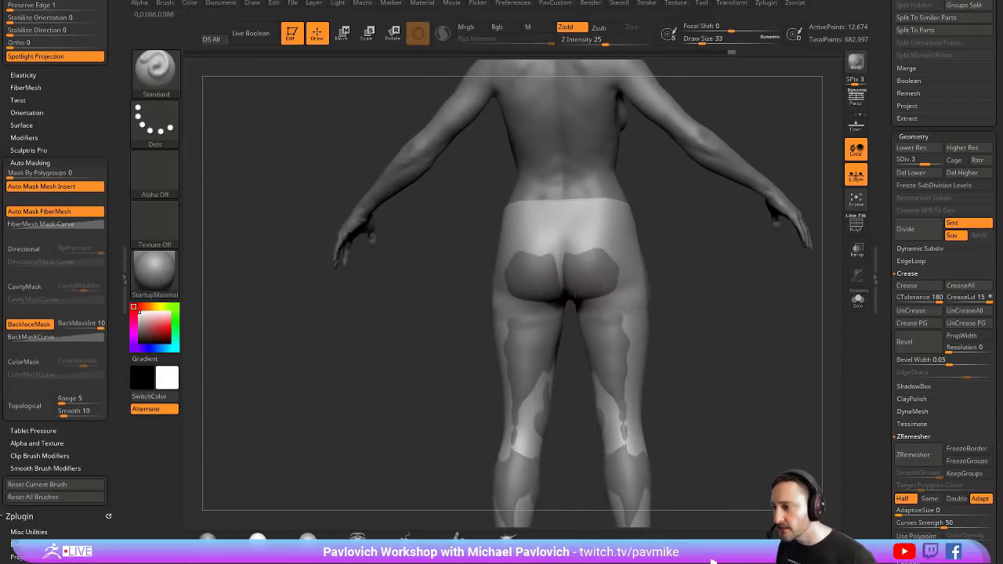
{"action": "left_click_drag", "start_coordinate": [582, 297], "coordinate": [635, 282]}
{"action": "left_click_drag", "start_coordinate": [572, 288], "coordinate": [618, 268]}
Switch to the Inflat brush with a larger draw size and inflate the buttocks and the backs of the thighs
{"action": "key", "text": "b"}
{"action": "key", "text": "i"}
{"action": "key", "text": "n"}
{"action": "right_click_drag", "start_coordinate": [672, 225], "coordinate": [697, 238]}
{"action": "key", "text": "bracketright"}
{"action": "mouse_move", "coordinate": [590, 266]}
{"action": "left_mouse_down"}
{"action": "mouse_move", "coordinate": [582, 288]}
{"action": "mouse_move", "coordinate": [617, 415]}
{"action": "left_mouse_up"}
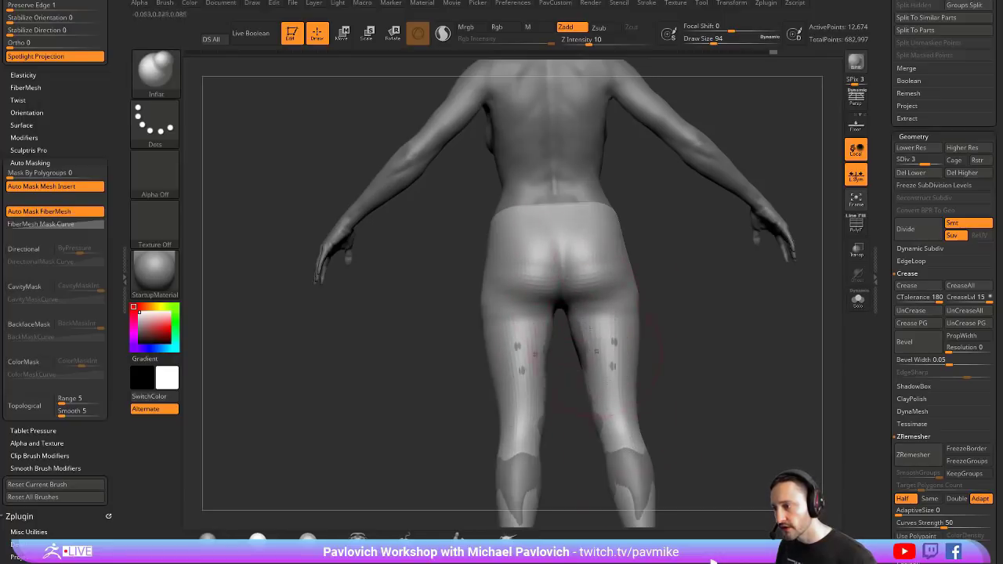
{"action": "left_click_drag", "start_coordinate": [586, 306], "coordinate": [589, 360]}
Inflate the lower legs and the sides of the pants so they cover the body
{"action": "right_click_drag", "start_coordinate": [627, 399], "coordinate": [598, 248], "text": "alt"}
{"action": "left_click_drag", "start_coordinate": [566, 169], "coordinate": [574, 223]}
{"action": "left_click_drag", "start_coordinate": [597, 301], "coordinate": [608, 364]}
{"action": "left_click_drag", "start_coordinate": [601, 265], "coordinate": [610, 321]}
{"action": "right_click_drag", "start_coordinate": [690, 297], "coordinate": [588, 294]}
{"action": "left_click_drag", "start_coordinate": [589, 298], "coordinate": [593, 333]}
{"action": "right_click_drag", "start_coordinate": [734, 212], "coordinate": [674, 258]}
{"action": "mouse_move", "coordinate": [674, 259]}
{"action": "right_mouse_down", "text": "ctrl"}
{"action": "mouse_move", "coordinate": [685, 313]}
{"action": "mouse_move", "coordinate": [611, 279]}
{"action": "right_mouse_up", "text": "ctrl"}
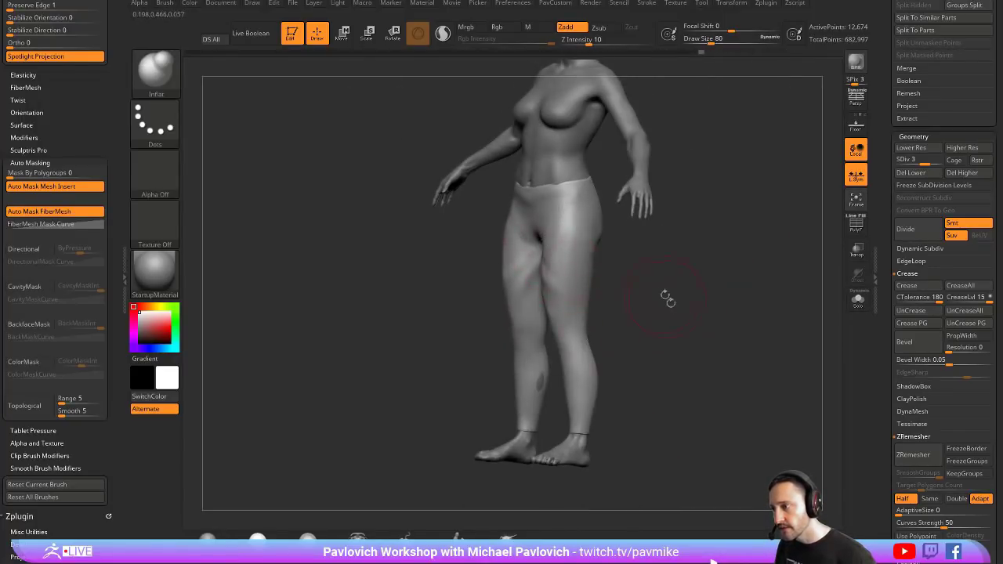
{"action": "right_click_drag", "start_coordinate": [668, 298], "coordinate": [707, 308]}
Smooth the front of the upper thighs with the pants isolated, and inflate the spots where the body pokes through
{"action": "left_click", "coordinate": [858, 301]}
{"action": "right_click_drag", "start_coordinate": [753, 263], "coordinate": [691, 244]}
{"action": "mouse_move", "coordinate": [555, 279]}
{"action": "right_mouse_down"}
{"action": "mouse_move", "coordinate": [619, 274]}
{"action": "mouse_move", "coordinate": [651, 253]}
{"action": "mouse_move", "coordinate": [639, 308]}
{"action": "mouse_move", "coordinate": [652, 300]}
{"action": "mouse_move", "coordinate": [646, 254]}
{"action": "right_mouse_up"}
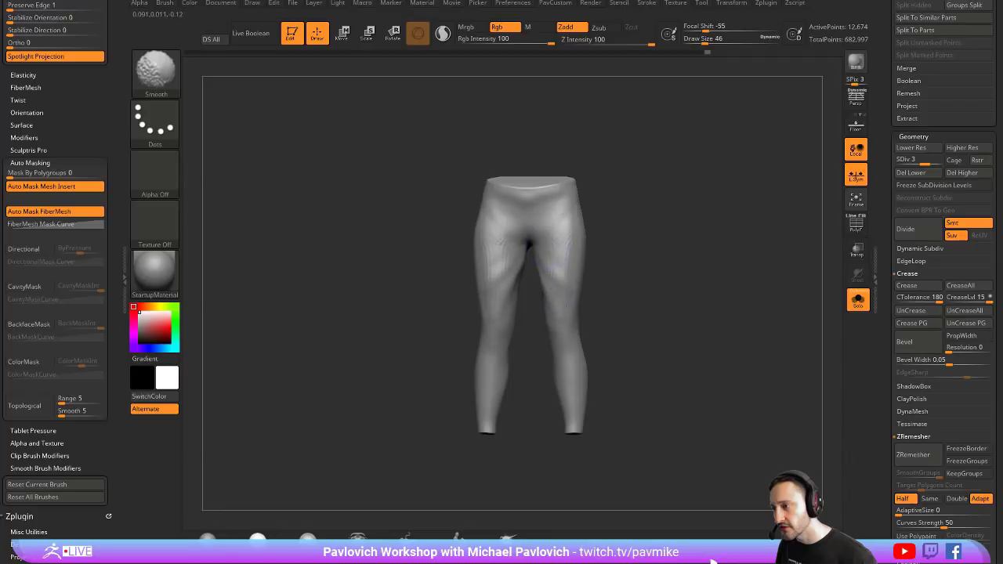
{"action": "left_click_drag", "start_coordinate": [553, 272], "coordinate": [568, 242], "text": "shift"}
{"action": "left_click", "coordinate": [865, 309]}
{"action": "right_click_drag", "start_coordinate": [711, 215], "coordinate": [661, 219]}
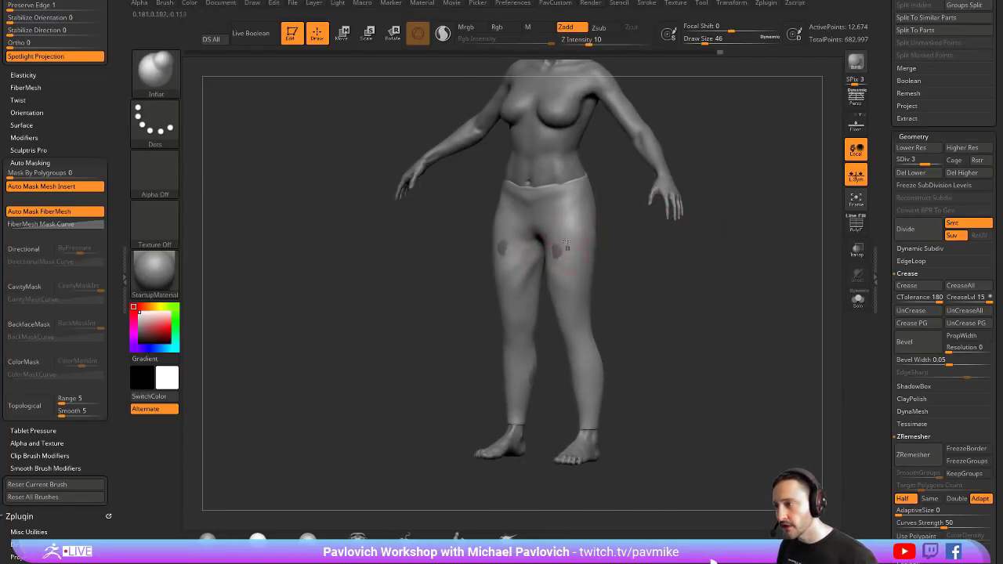
{"action": "right_click_drag", "start_coordinate": [639, 264], "coordinate": [666, 264], "text": "shift"}
{"action": "left_click_drag", "start_coordinate": [545, 245], "coordinate": [558, 251]}
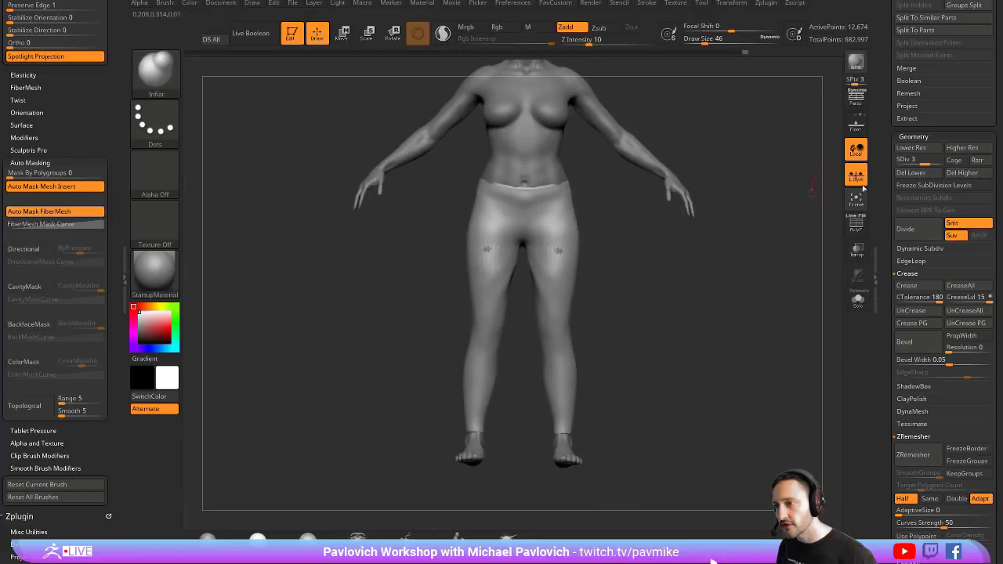
Raise the pants to subdivision level 4 and inflate the front of the upper thighs with a smaller brush
{"action": "left_click", "coordinate": [935, 163]}
{"action": "right_click_drag", "start_coordinate": [791, 181], "coordinate": [756, 224], "text": "ctrl"}
{"action": "key", "text": "s"}
{"action": "left_click_drag", "start_coordinate": [534, 211], "coordinate": [531, 211]}
{"action": "key", "text": "s"}
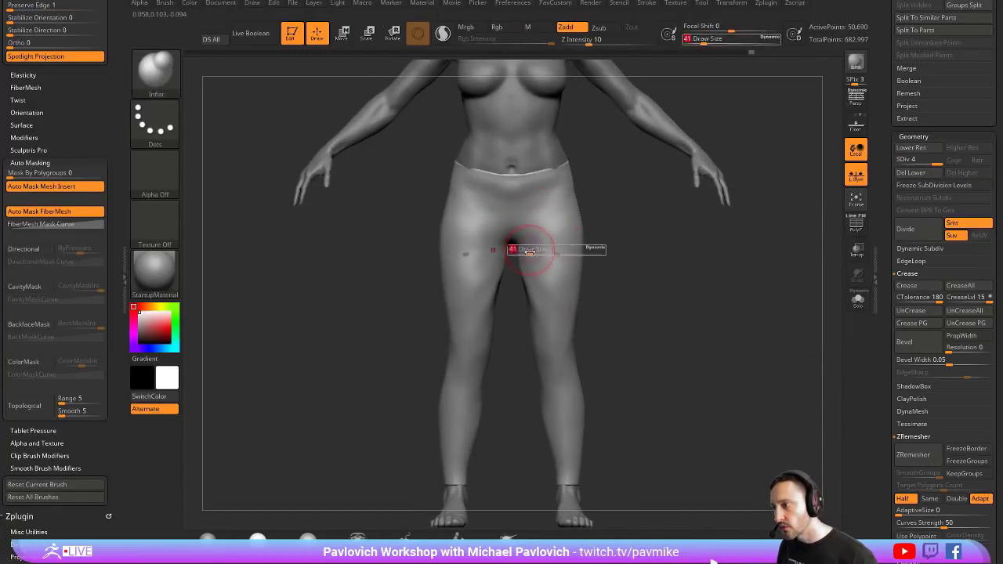
{"action": "mouse_move", "coordinate": [530, 253]}
{"action": "left_mouse_down"}
{"action": "mouse_move", "coordinate": [583, 284]}
{"action": "mouse_move", "coordinate": [564, 259]}
{"action": "mouse_move", "coordinate": [561, 239]}
{"action": "mouse_move", "coordinate": [572, 234]}
{"action": "left_mouse_up"}
{"action": "key", "text": "s"}
Sculpt folds radiating from the crotch across the upper thighs with the Standard brush at draw size 20
{"action": "key", "text": "b"}
{"action": "key", "text": "s"}
{"action": "key", "text": "t"}
{"action": "right_click_drag", "start_coordinate": [676, 78], "coordinate": [666, 120], "text": "alt"}
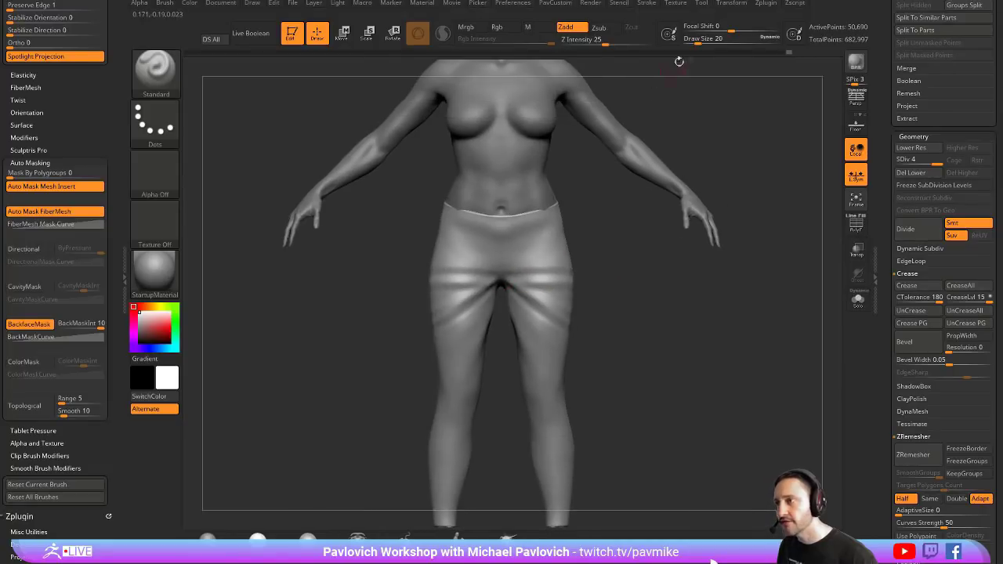
Try sculpting long folds down the legs with LazyRadius set to 73, and undo the strokes
{"action": "left_click", "coordinate": [647, 4]}
{"action": "left_click", "coordinate": [672, 286]}
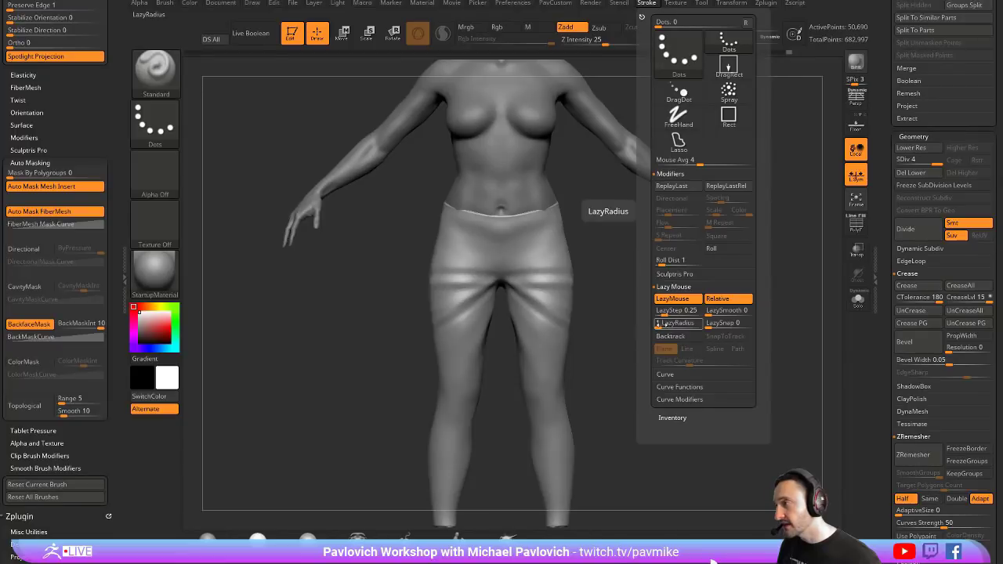
{"action": "left_click_drag", "start_coordinate": [661, 327], "coordinate": [677, 326]}
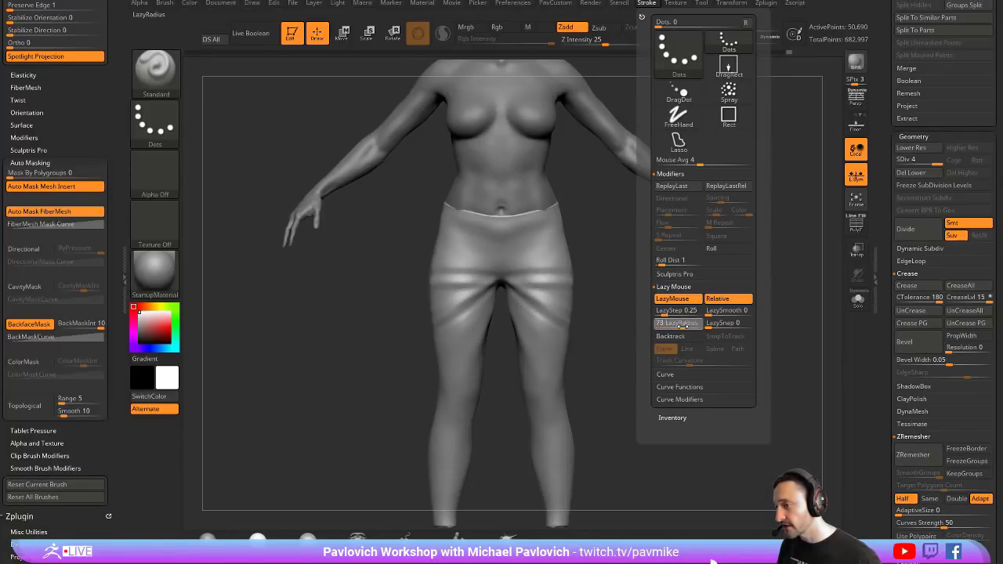
{"action": "left_click_drag", "start_coordinate": [558, 301], "coordinate": [533, 354]}
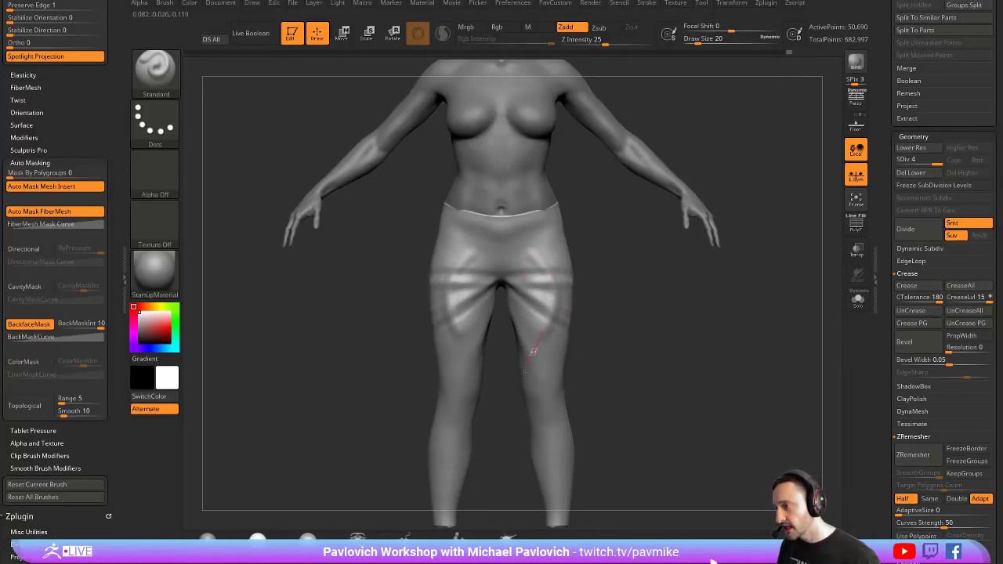
{"action": "left_click_drag", "start_coordinate": [554, 387], "coordinate": [533, 479]}
{"action": "key", "text": "ctrl+z"}
{"action": "key", "text": "ctrl+z"}
{"action": "key", "text": "ctrl+z"}
{"action": "key", "text": "ctrl+z"}
{"action": "key", "text": "ctrl+z"}
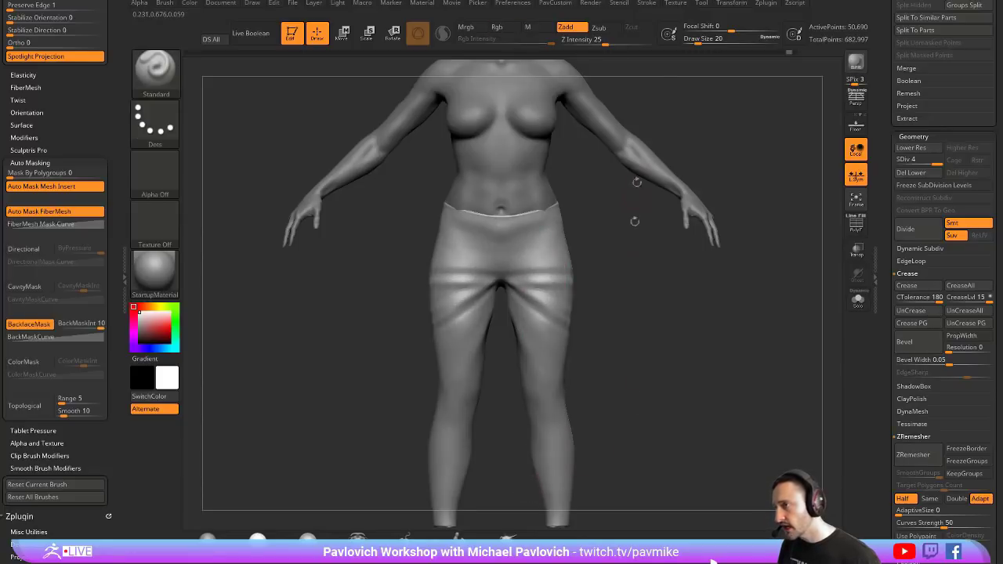
Turn LazyMouse off and sculpt fabric folds on the front of the hips with the Standard brush
{"action": "left_click", "coordinate": [645, 4]}
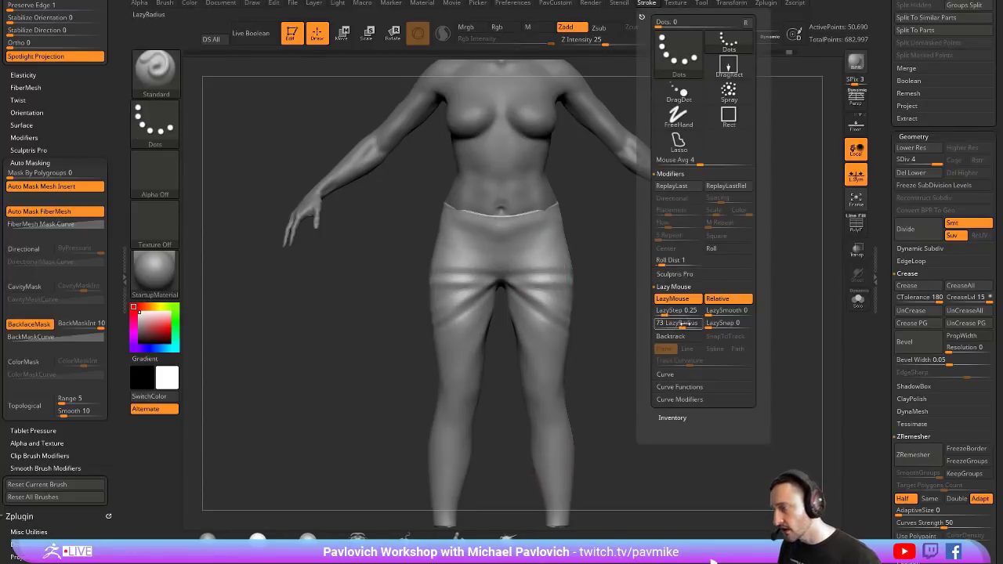
{"action": "key", "text": "l"}
{"action": "key", "text": "l"}
{"action": "key", "text": "l"}
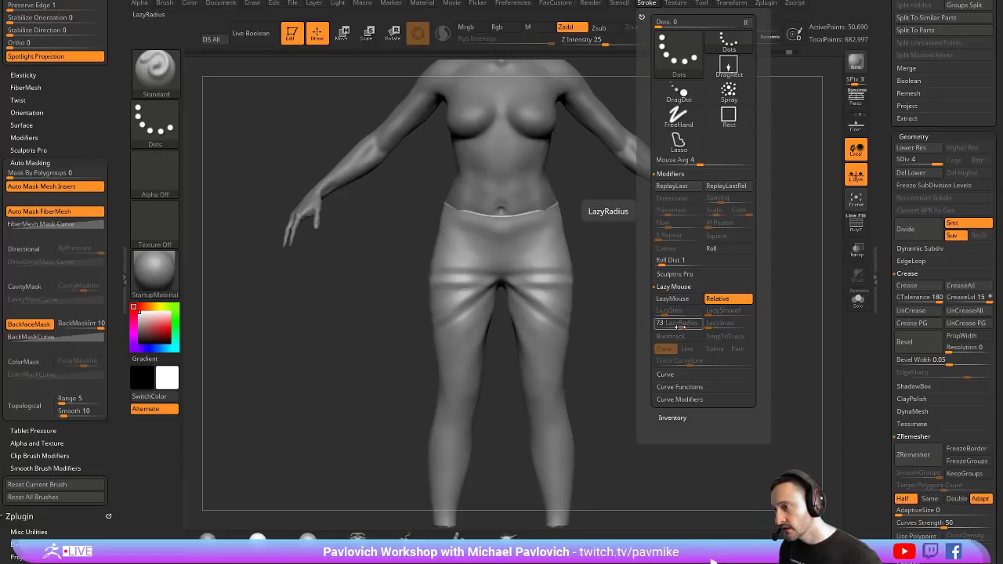
{"action": "left_click_drag", "start_coordinate": [535, 254], "coordinate": [567, 252]}
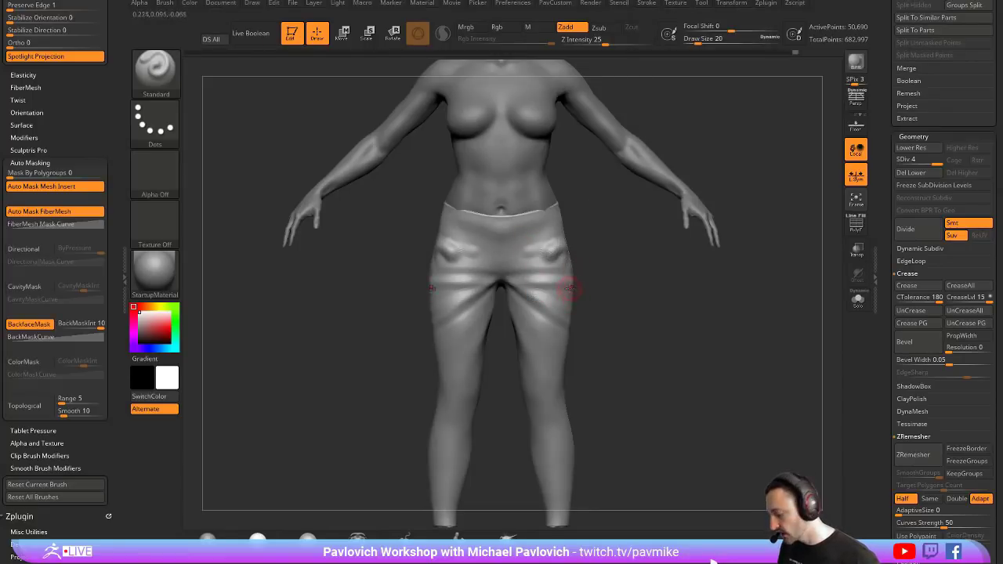
Try sculpting folds over the thighs and knees of the pants, with LazyMouse turned on for the longer strokes
{"action": "mouse_move", "coordinate": [519, 293]}
{"action": "left_mouse_down"}
{"action": "mouse_move", "coordinate": [565, 376]}
{"action": "mouse_move", "coordinate": [570, 408]}
{"action": "left_mouse_up"}
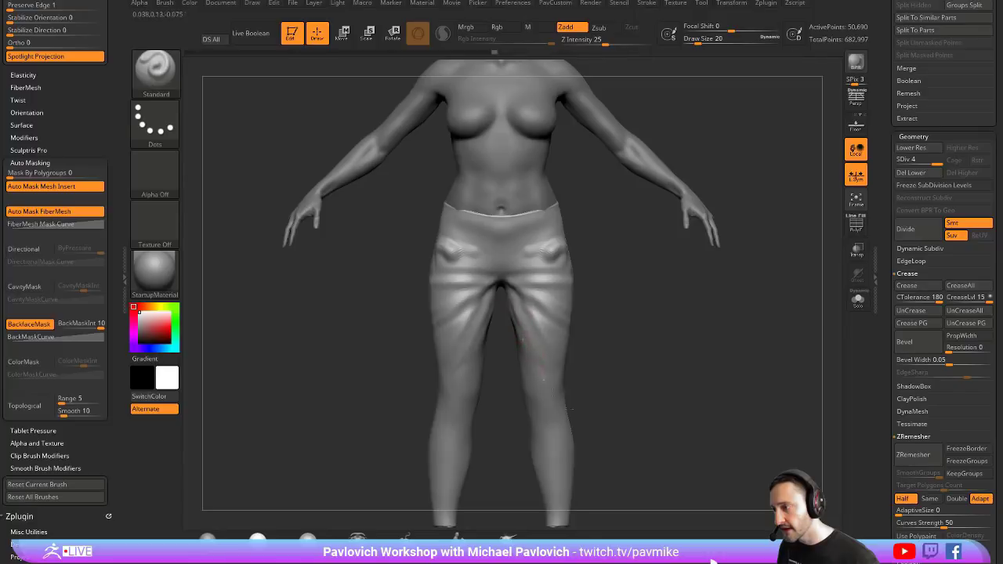
{"action": "left_click_drag", "start_coordinate": [629, 282], "coordinate": [643, 386]}
{"action": "left_click", "coordinate": [646, 3]}
{"action": "left_click", "coordinate": [672, 300]}
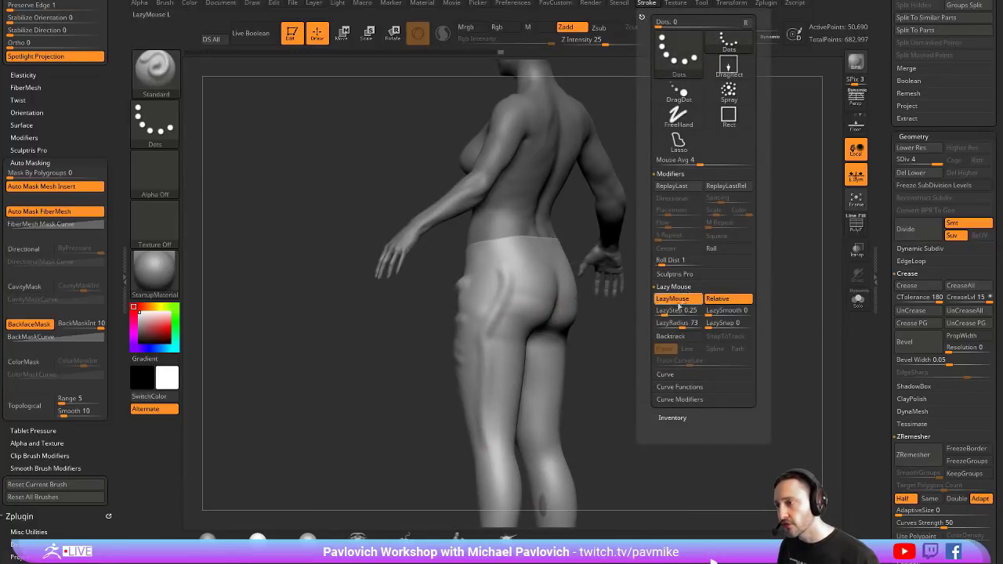
{"action": "left_click_drag", "start_coordinate": [643, 321], "coordinate": [572, 381]}
{"action": "key", "text": "ctrl+z"}
{"action": "left_click_drag", "start_coordinate": [650, 361], "coordinate": [633, 353], "text": "shift"}
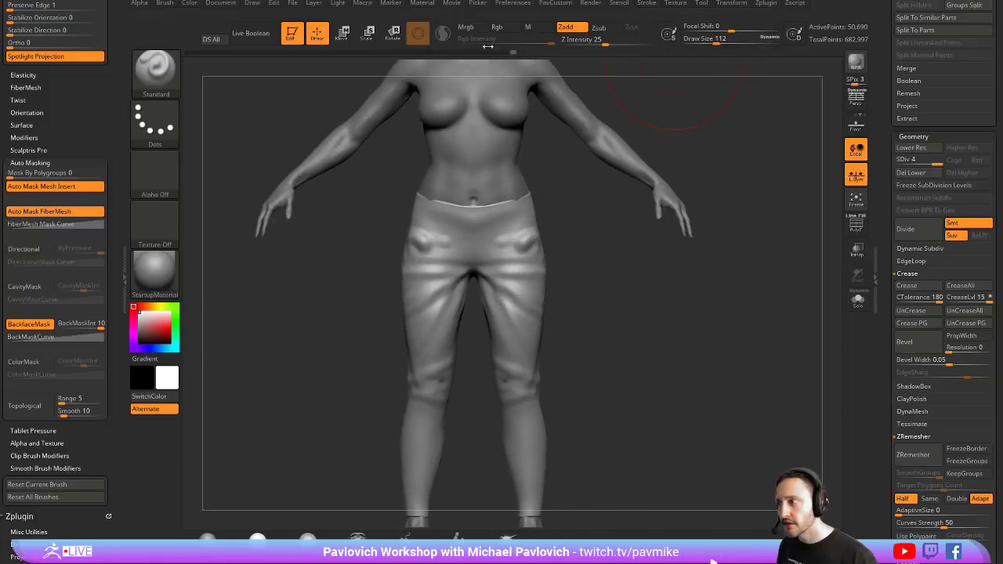
Revert the pants to the state before the folds and smooth the hips and upper thighs at draw size 112
{"action": "left_click", "coordinate": [512, 54]}
{"action": "left_click_drag", "start_coordinate": [513, 55], "coordinate": [467, 56]}
{"action": "mouse_move", "coordinate": [647, 302]}
{"action": "left_mouse_down"}
{"action": "mouse_move", "coordinate": [541, 294]}
{"action": "mouse_move", "coordinate": [622, 290]}
{"action": "left_mouse_up"}
{"action": "left_click_drag", "start_coordinate": [522, 281], "coordinate": [517, 289], "text": "shift"}
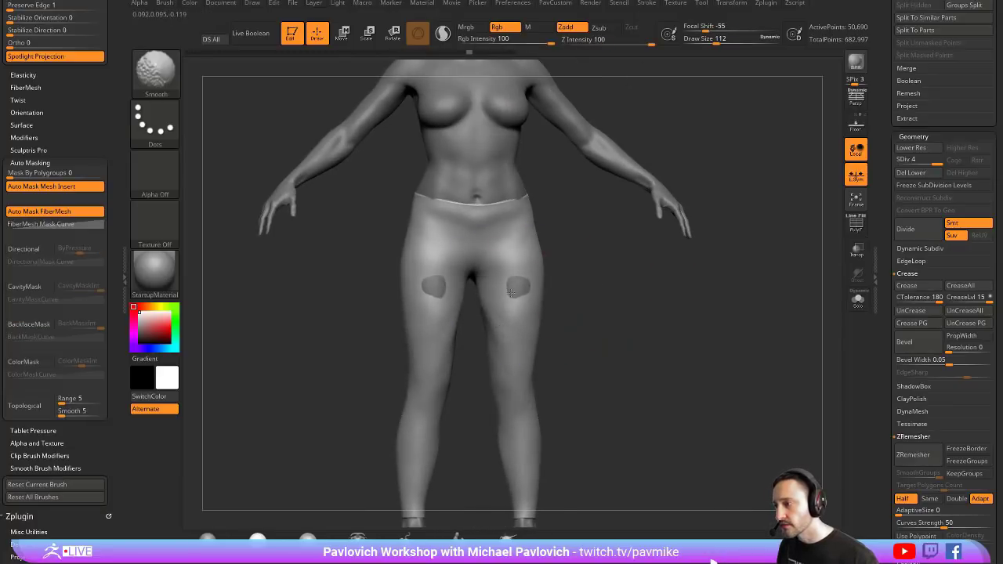
{"action": "left_click_drag", "start_coordinate": [639, 292], "coordinate": [576, 280]}
{"action": "mouse_move", "coordinate": [548, 240]}
{"action": "left_mouse_down", "text": "shift"}
{"action": "mouse_move", "coordinate": [530, 287]}
{"action": "mouse_move", "coordinate": [544, 282]}
{"action": "left_mouse_up", "text": "shift"}
{"action": "left_click_drag", "start_coordinate": [606, 277], "coordinate": [658, 281]}
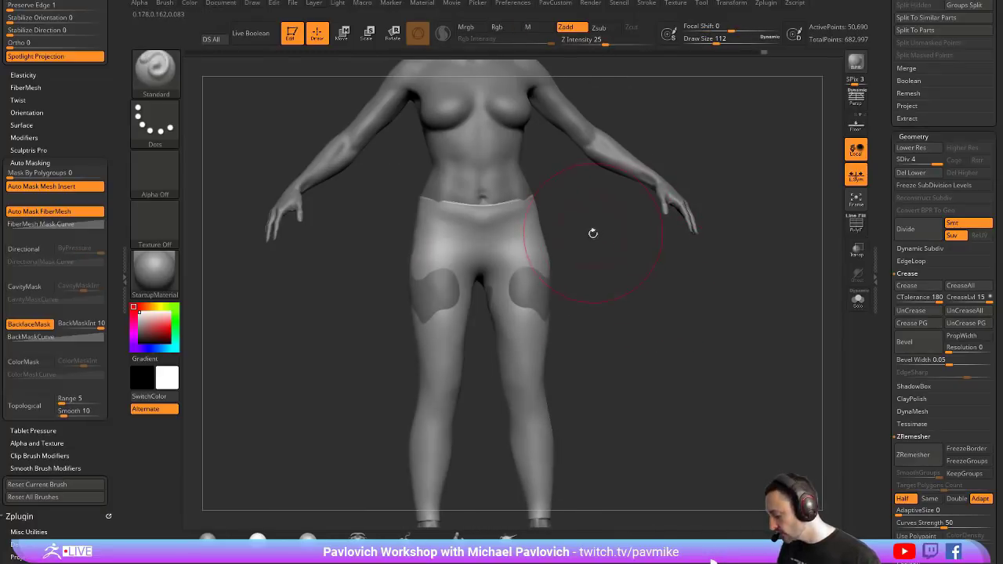
Inflate the front of the upper thighs with the Inflat brush
{"action": "key", "text": "b"}
{"action": "key", "text": "i"}
{"action": "key", "text": "n"}
{"action": "left_click_drag", "start_coordinate": [596, 245], "coordinate": [600, 266]}
{"action": "left_click_drag", "start_coordinate": [527, 274], "coordinate": [544, 298]}
{"action": "mouse_move", "coordinate": [611, 293]}
{"action": "left_mouse_down"}
{"action": "mouse_move", "coordinate": [561, 284]}
{"action": "mouse_move", "coordinate": [569, 283]}
{"action": "left_mouse_up"}
{"action": "mouse_move", "coordinate": [605, 288]}
{"action": "left_mouse_down"}
{"action": "mouse_move", "coordinate": [650, 290]}
{"action": "mouse_move", "coordinate": [593, 290]}
{"action": "left_mouse_up"}
{"action": "key", "text": "s"}
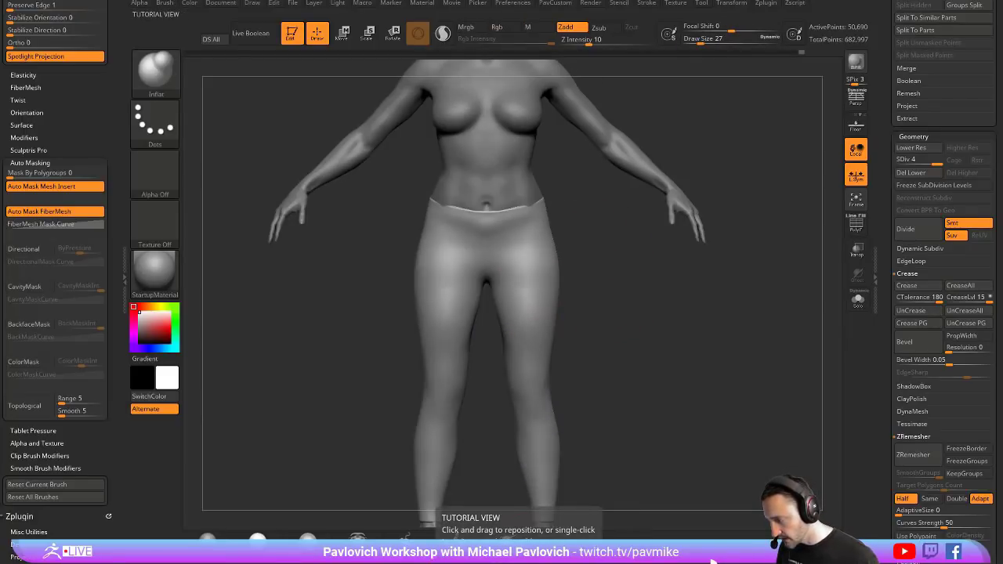
Switch to the browser to view the YouTube channel's playlists page, and return to ZBrush
{"action": "key", "text": "alt+Tab"}
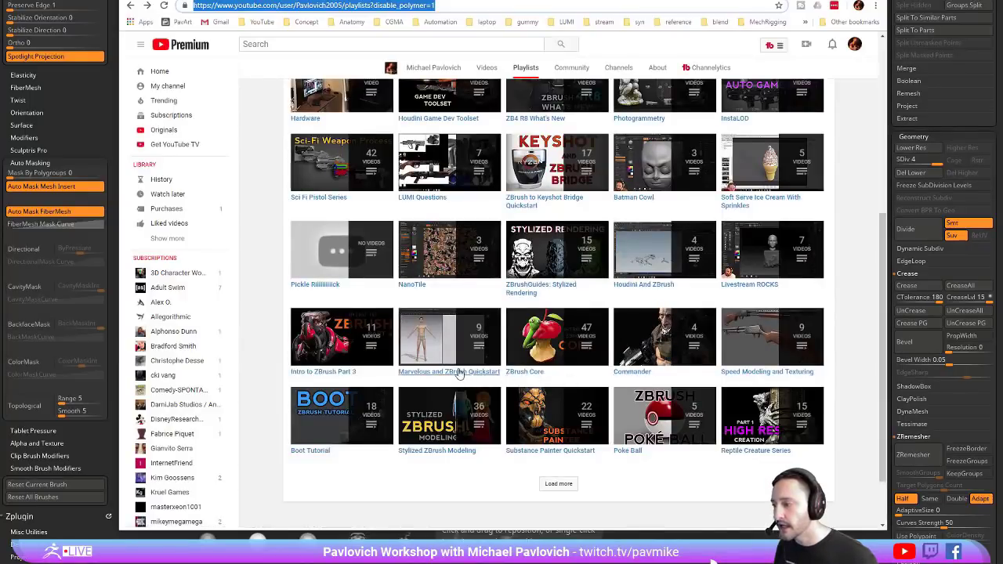
{"action": "key", "text": "alt+Tab"}
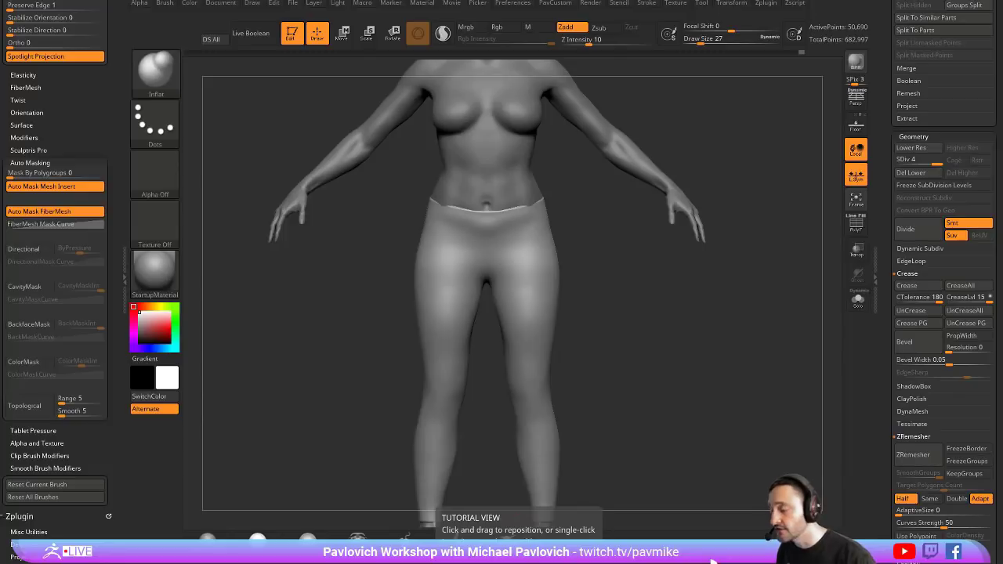
Reshape the waistline of the pants with the Move brush at draw size 51
{"action": "mouse_move", "coordinate": [590, 217]}
{"action": "left_mouse_down"}
{"action": "mouse_move", "coordinate": [595, 235]}
{"action": "mouse_move", "coordinate": [578, 230]}
{"action": "left_mouse_up"}
{"action": "key", "text": "s"}
{"action": "key", "text": "b"}
{"action": "key", "text": "m"}
{"action": "key", "text": "v"}
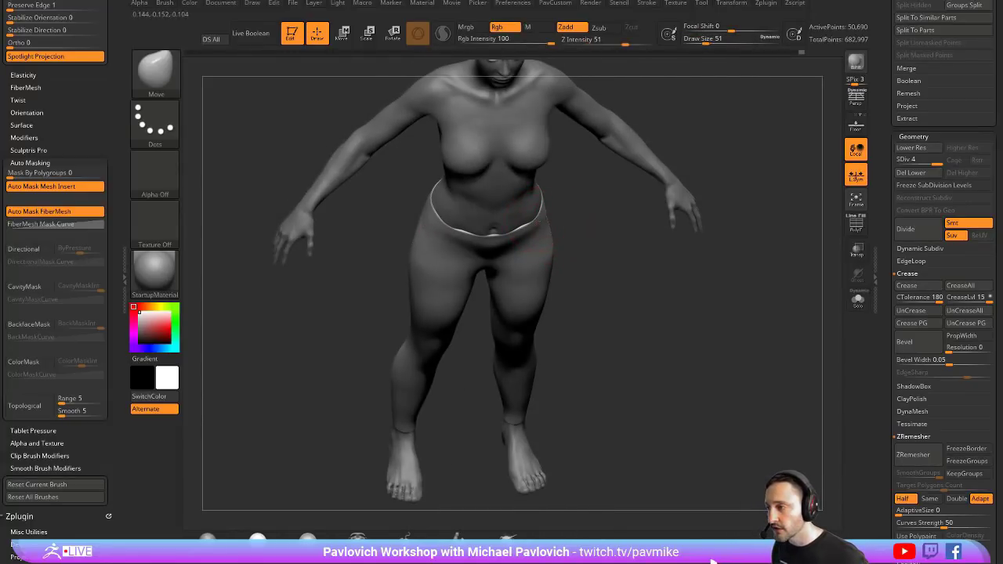
{"action": "mouse_move", "coordinate": [636, 257]}
{"action": "left_mouse_down", "text": "shift"}
{"action": "mouse_move", "coordinate": [886, 266]}
{"action": "mouse_move", "coordinate": [580, 241]}
{"action": "left_mouse_up", "text": "shift"}
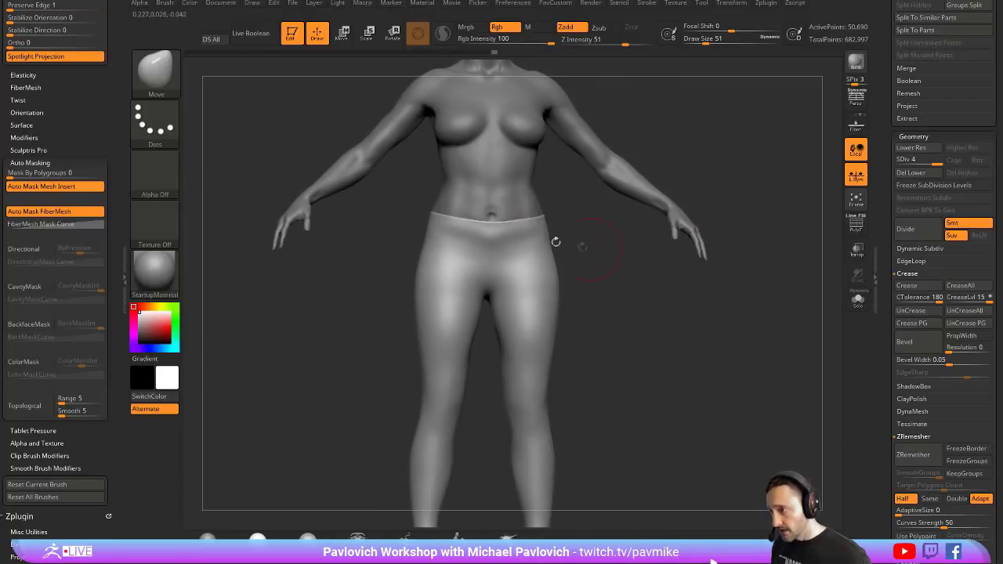
Flatten the front of the pants with hPolish at draw size 35 and fill the lower belly with the Clay brush at draw size 56
{"action": "key", "text": "bracketleft"}
{"action": "key", "text": "bracketleft"}
{"action": "key", "text": "b"}
{"action": "key", "text": "h"}
{"action": "key", "text": "p"}
{"action": "mouse_move", "coordinate": [662, 256]}
{"action": "left_mouse_down"}
{"action": "mouse_move", "coordinate": [698, 285]}
{"action": "mouse_move", "coordinate": [690, 301]}
{"action": "mouse_move", "coordinate": [663, 312]}
{"action": "mouse_move", "coordinate": [569, 246]}
{"action": "left_mouse_up"}
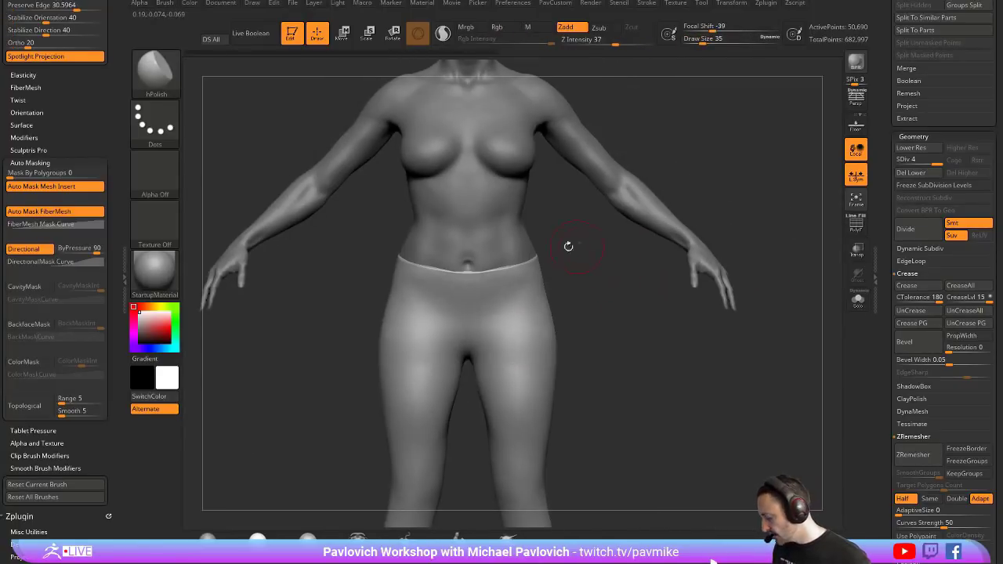
{"action": "key", "text": "b"}
{"action": "key", "text": "c"}
{"action": "key", "text": "l"}
{"action": "mouse_move", "coordinate": [462, 311]}
{"action": "left_mouse_down"}
{"action": "mouse_move", "coordinate": [461, 303]}
{"action": "mouse_move", "coordinate": [445, 311]}
{"action": "mouse_move", "coordinate": [481, 309]}
{"action": "left_mouse_up"}
{"action": "key", "text": "s"}
{"action": "left_click_drag", "start_coordinate": [429, 300], "coordinate": [441, 313]}
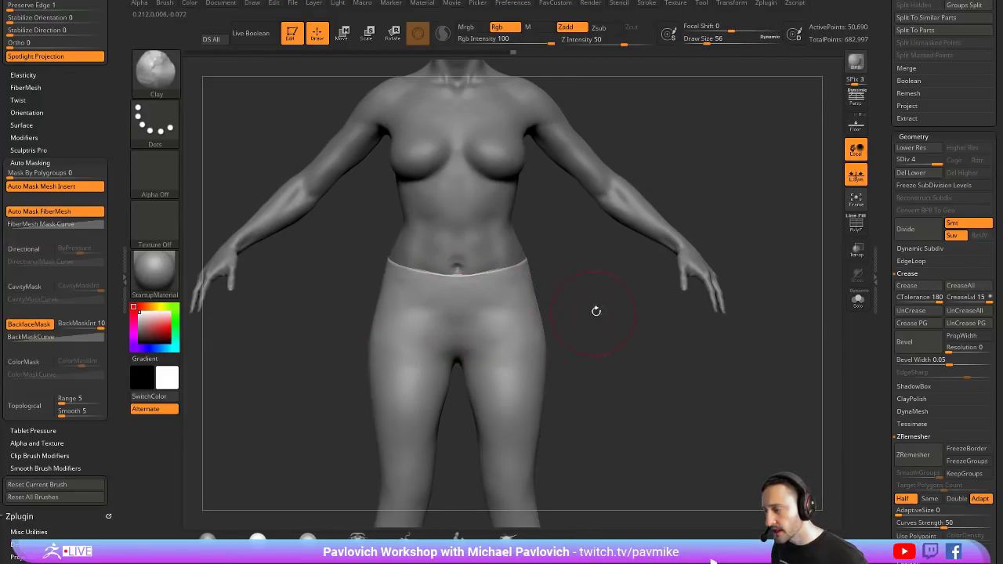
Choose the Standard brush with a draw size of 39
{"action": "key", "text": "b"}
{"action": "key", "text": "s"}
{"action": "key", "text": "m"}
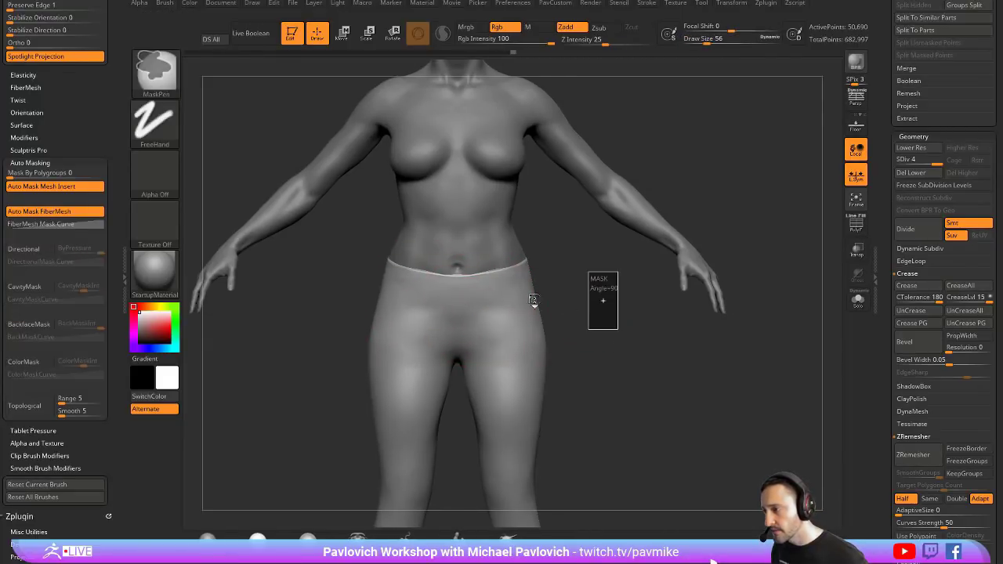
{"action": "key", "text": "s"}
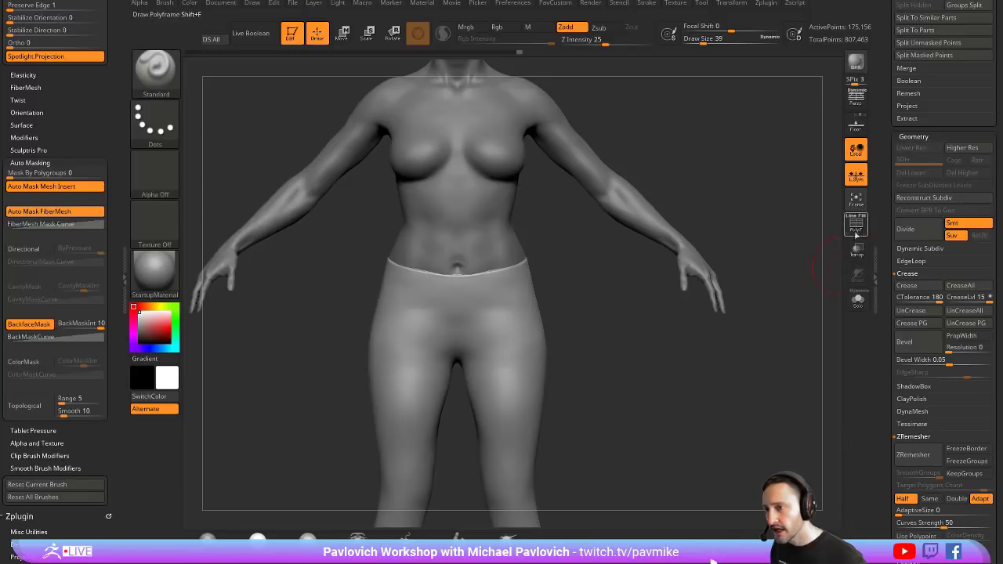
Isolate the pants with their polygon edges shown and undo the accidental DynaMesh remesh to restore the subdivision levels
{"action": "left_click", "coordinate": [857, 227]}
{"action": "left_click_drag", "start_coordinate": [612, 211], "coordinate": [562, 275]}
{"action": "left_click", "coordinate": [856, 301]}
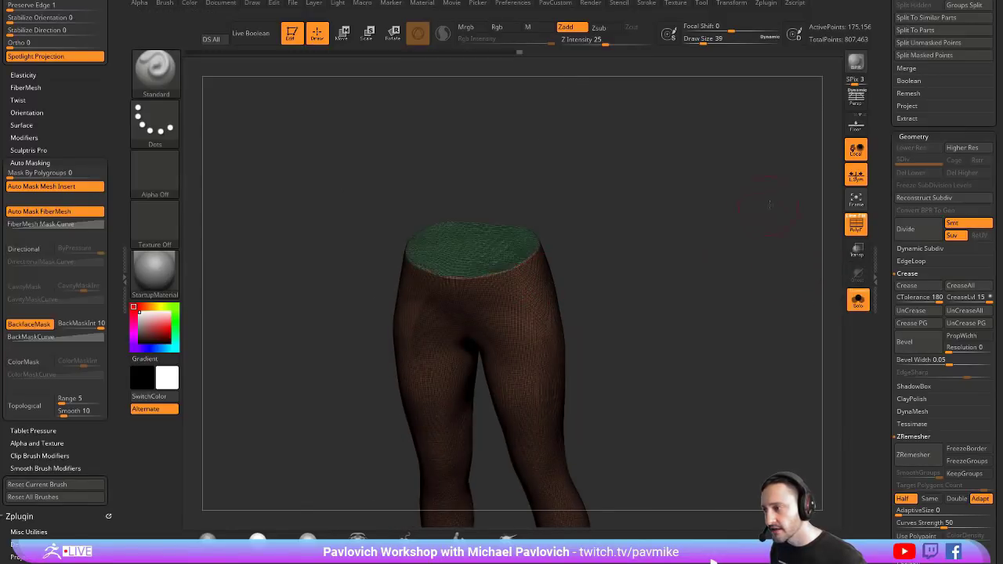
{"action": "key", "text": "ctrl"}
{"action": "key", "text": "s"}
{"action": "mouse_move", "coordinate": [773, 291]}
{"action": "left_mouse_down"}
{"action": "mouse_move", "coordinate": [761, 291]}
{"action": "mouse_move", "coordinate": [772, 236]}
{"action": "left_mouse_up"}
Turn off DynaMesh for the pants and return to the shaded view of the whole figure
{"action": "left_click_drag", "start_coordinate": [882, 273], "coordinate": [886, 188]}
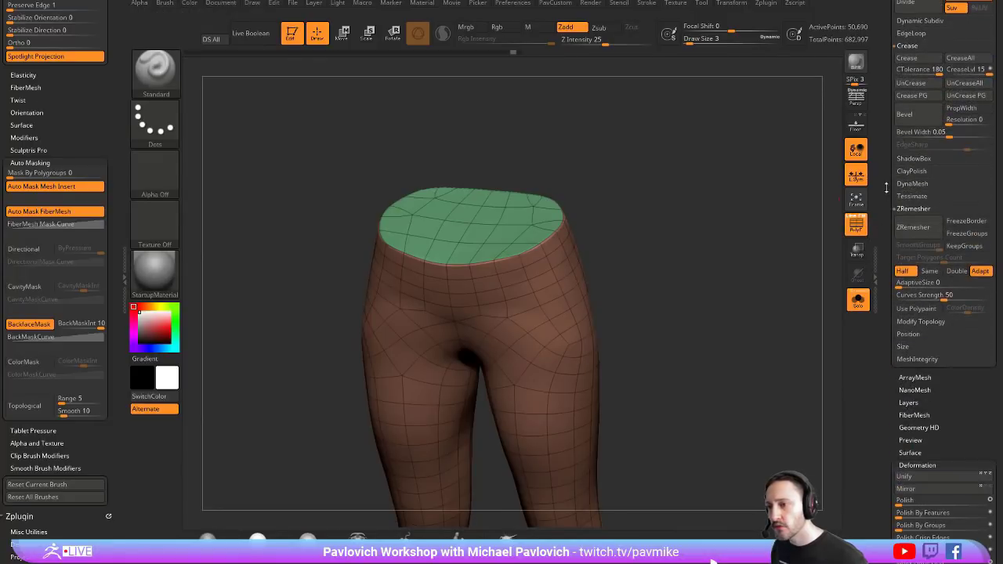
{"action": "left_click", "coordinate": [915, 207], "text": "shift"}
{"action": "scroll", "coordinate": [914, 163], "scroll_direction": "up", "scroll_amount": 5}
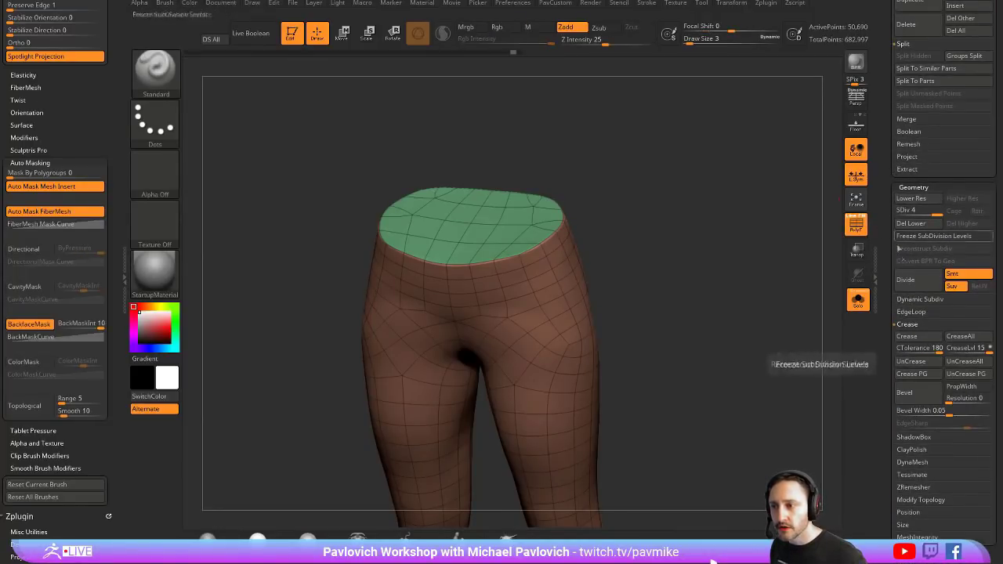
{"action": "left_click", "coordinate": [908, 324], "text": "shift"}
{"action": "left_click", "coordinate": [911, 362], "text": "shift"}
{"action": "left_click_drag", "start_coordinate": [884, 430], "coordinate": [884, 399]}
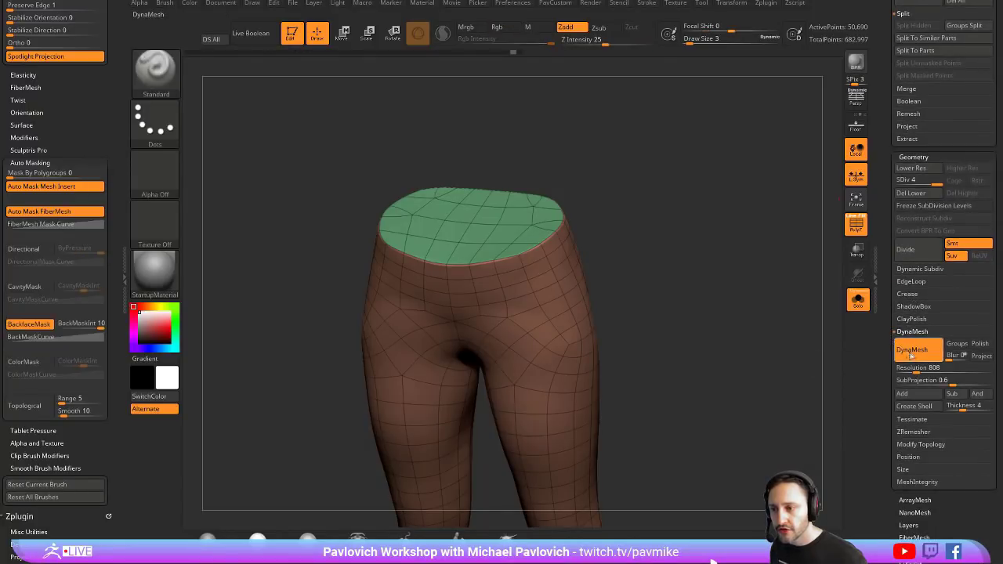
{"action": "left_click", "coordinate": [866, 308]}
{"action": "key", "text": "shift+f"}
Sculpt folds across the crotch and upper thighs with the Standard brush at draw size 23
{"action": "left_click_drag", "start_coordinate": [641, 290], "coordinate": [620, 272], "text": "alt"}
{"action": "key", "text": "s"}
{"action": "left_click_drag", "start_coordinate": [489, 307], "coordinate": [495, 307]}
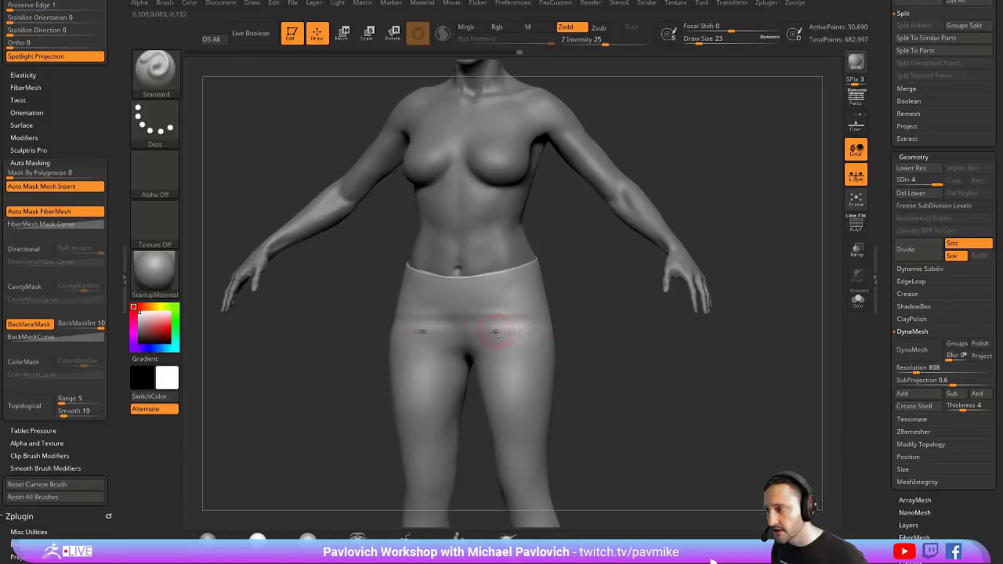
{"action": "left_click_drag", "start_coordinate": [559, 354], "coordinate": [523, 295]}
Try sculpting finer folds from the waistband down the side of the hip at draw size 14
{"action": "key", "text": "s"}
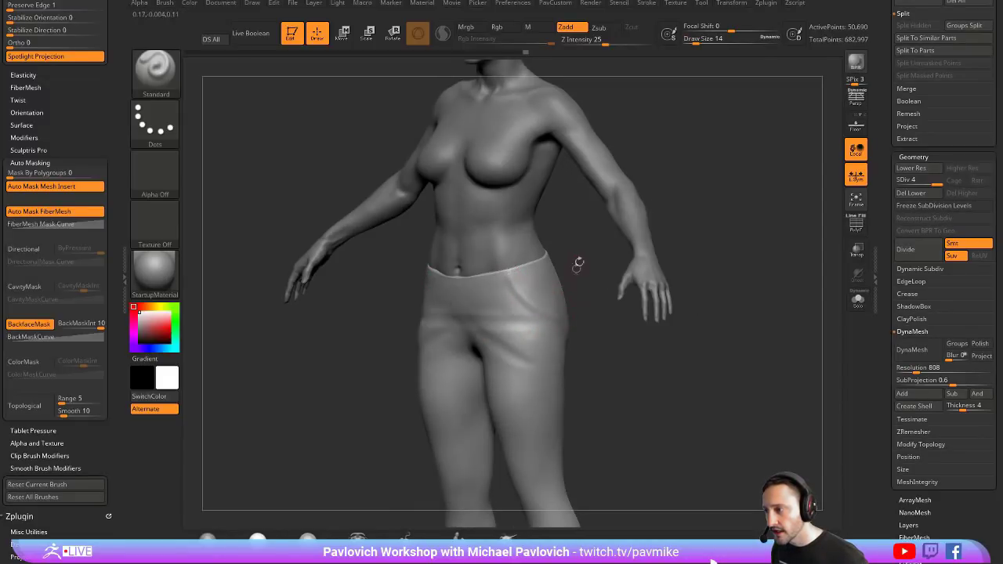
{"action": "left_click_drag", "start_coordinate": [577, 265], "coordinate": [581, 302], "text": "alt"}
{"action": "key", "text": "ctrl+z"}
{"action": "left_click_drag", "start_coordinate": [495, 300], "coordinate": [543, 353]}
{"action": "key", "text": "ctrl+z"}
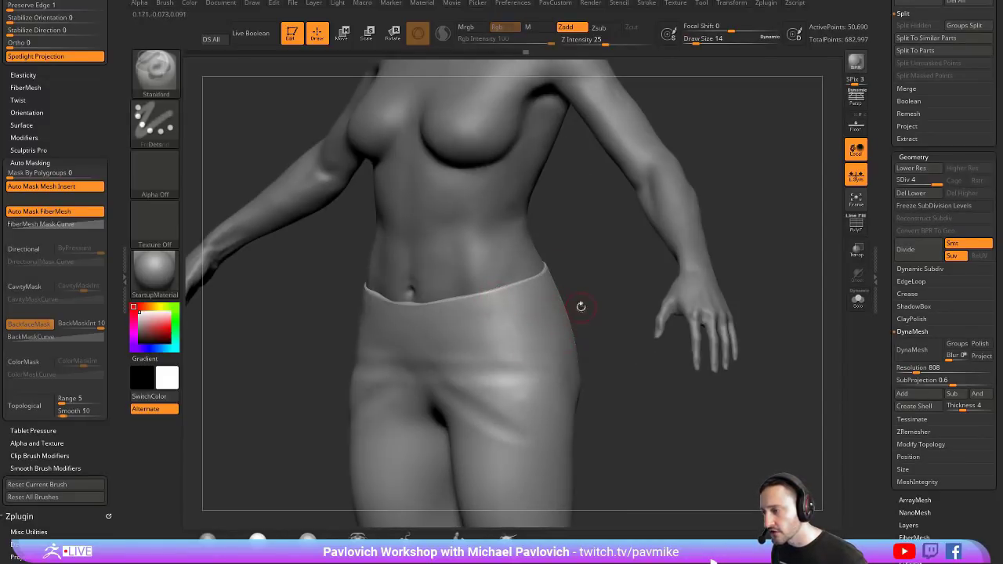
Rework the folds on the front of the hips with the Standard brush at draw size 22
{"action": "mouse_move", "coordinate": [580, 306]}
{"action": "left_mouse_down"}
{"action": "mouse_move", "coordinate": [580, 409]}
{"action": "mouse_move", "coordinate": [486, 322]}
{"action": "mouse_move", "coordinate": [495, 312]}
{"action": "left_mouse_up"}
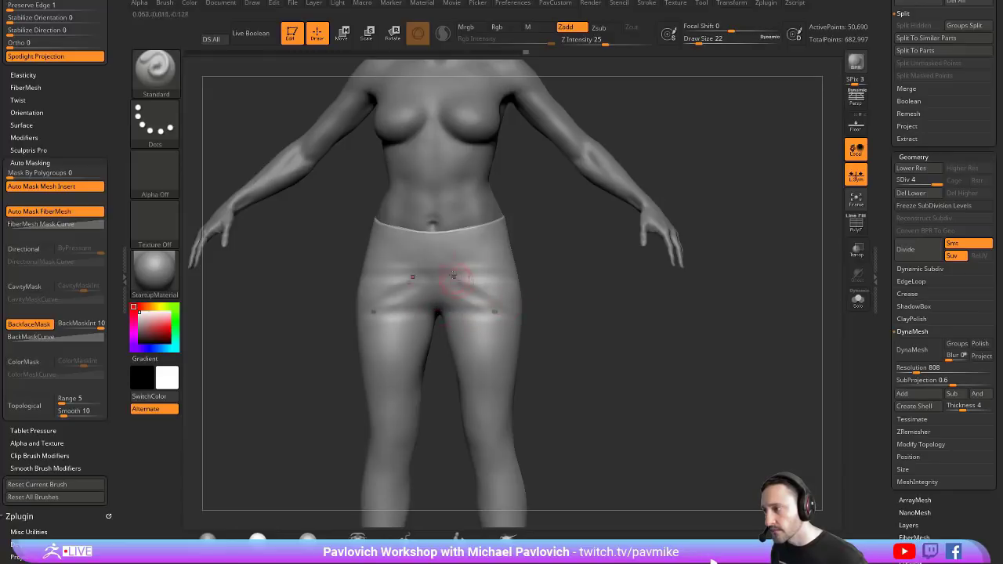
{"action": "key", "text": "ctrl+z"}
{"action": "mouse_move", "coordinate": [353, 352]}
{"action": "left_mouse_down"}
{"action": "mouse_move", "coordinate": [552, 362]}
{"action": "mouse_move", "coordinate": [576, 267]}
{"action": "left_mouse_up"}
{"action": "left_click_drag", "start_coordinate": [566, 310], "coordinate": [768, 319]}
Sculpt bunched folds across the front of the knees at draw size 17 and soften them with the Smooth brush
{"action": "key", "text": "s"}
{"action": "mouse_move", "coordinate": [695, 286]}
{"action": "left_mouse_down", "text": "alt"}
{"action": "mouse_move", "coordinate": [622, 288]}
{"action": "mouse_move", "coordinate": [585, 305]}
{"action": "mouse_move", "coordinate": [597, 306]}
{"action": "mouse_move", "coordinate": [568, 298]}
{"action": "mouse_move", "coordinate": [690, 312]}
{"action": "left_mouse_up", "text": "alt"}
{"action": "key", "text": "s"}
{"action": "mouse_move", "coordinate": [589, 306]}
{"action": "left_mouse_down"}
{"action": "mouse_move", "coordinate": [564, 319]}
{"action": "mouse_move", "coordinate": [572, 306]}
{"action": "left_mouse_up"}
{"action": "key", "text": "shift"}
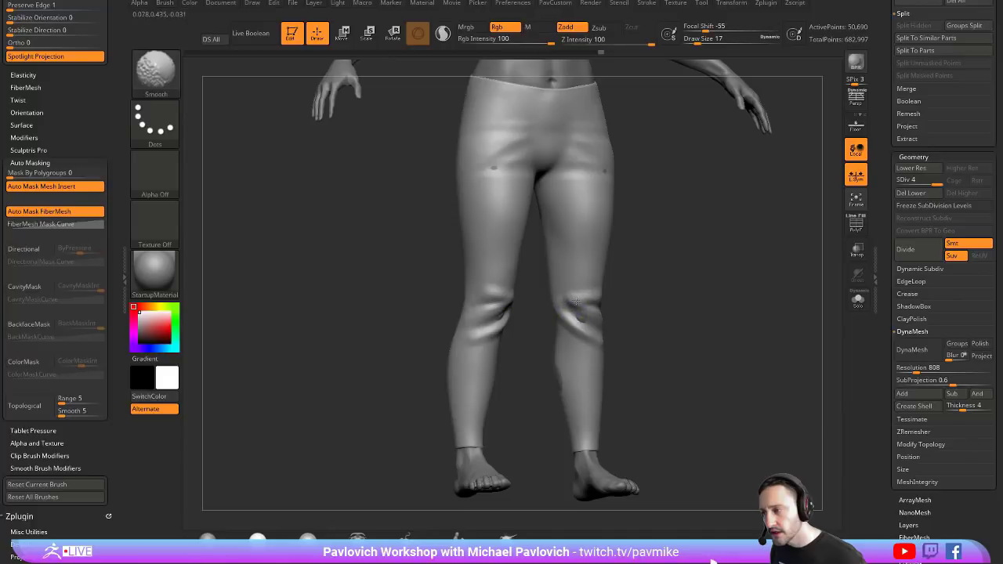
Extend the knee folds around the sides of the legs and add folds on the upper calves
{"action": "mouse_move", "coordinate": [641, 317]}
{"action": "left_mouse_down"}
{"action": "mouse_move", "coordinate": [622, 291]}
{"action": "mouse_move", "coordinate": [631, 309]}
{"action": "mouse_move", "coordinate": [607, 318]}
{"action": "left_mouse_up"}
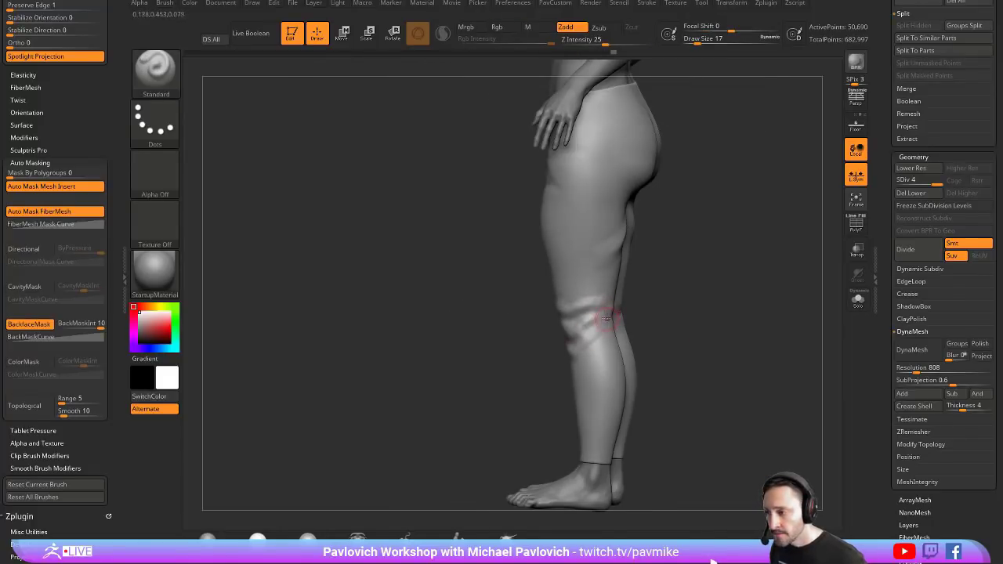
{"action": "left_click_drag", "start_coordinate": [651, 227], "coordinate": [760, 313]}
{"action": "left_click_drag", "start_coordinate": [770, 353], "coordinate": [615, 357], "text": "alt"}
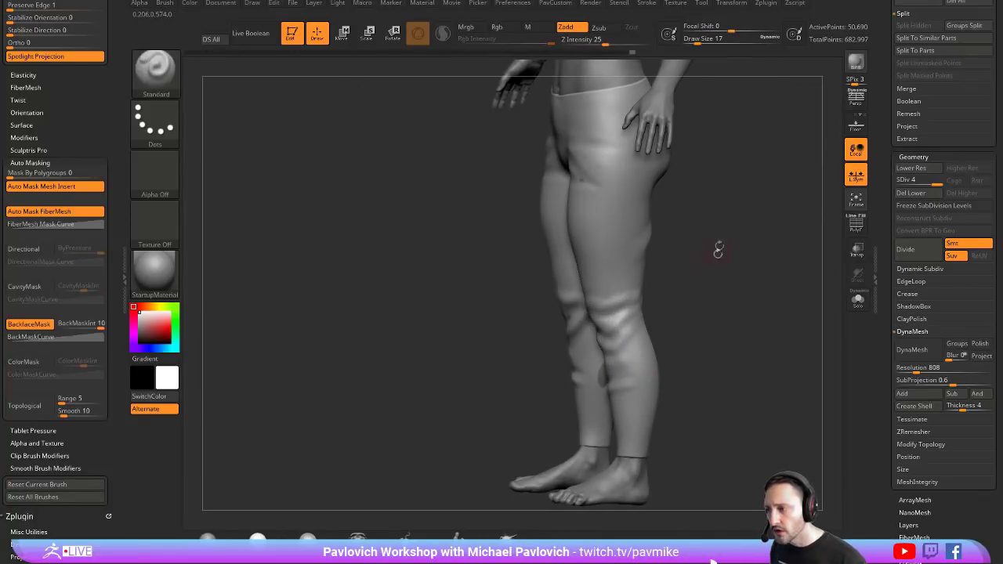
Sculpt folds radiating from the crotch across the inner and front thighs at draw size 17, and smooth them
{"action": "mouse_move", "coordinate": [716, 251]}
{"action": "left_mouse_down"}
{"action": "mouse_move", "coordinate": [633, 246]}
{"action": "mouse_move", "coordinate": [506, 272]}
{"action": "mouse_move", "coordinate": [539, 329]}
{"action": "left_mouse_up"}
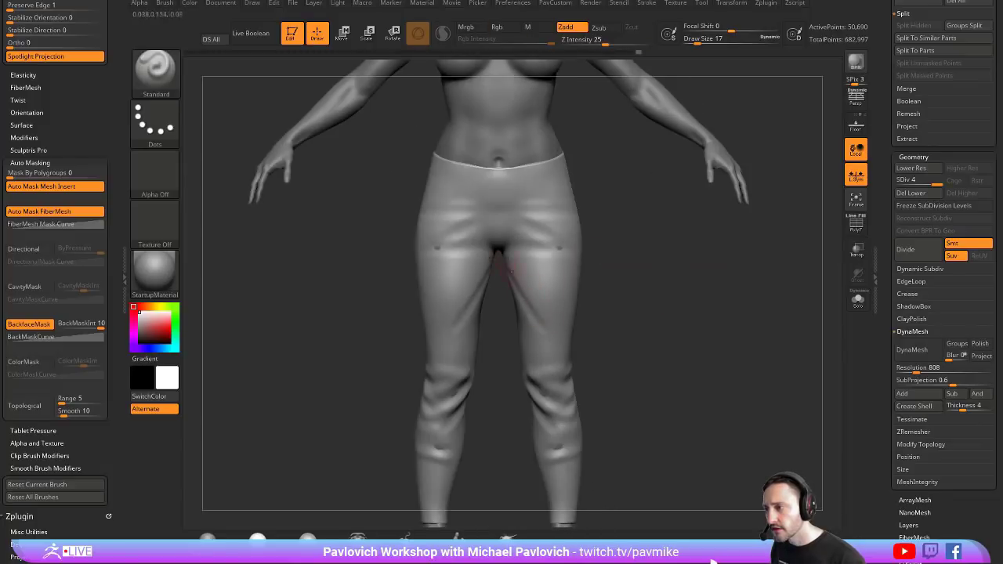
{"action": "mouse_move", "coordinate": [510, 265]}
{"action": "left_mouse_down"}
{"action": "mouse_move", "coordinate": [555, 325]}
{"action": "mouse_move", "coordinate": [558, 287]}
{"action": "left_mouse_up"}
{"action": "mouse_move", "coordinate": [508, 255]}
{"action": "left_mouse_down"}
{"action": "mouse_move", "coordinate": [559, 277]}
{"action": "mouse_move", "coordinate": [553, 259]}
{"action": "left_mouse_up"}
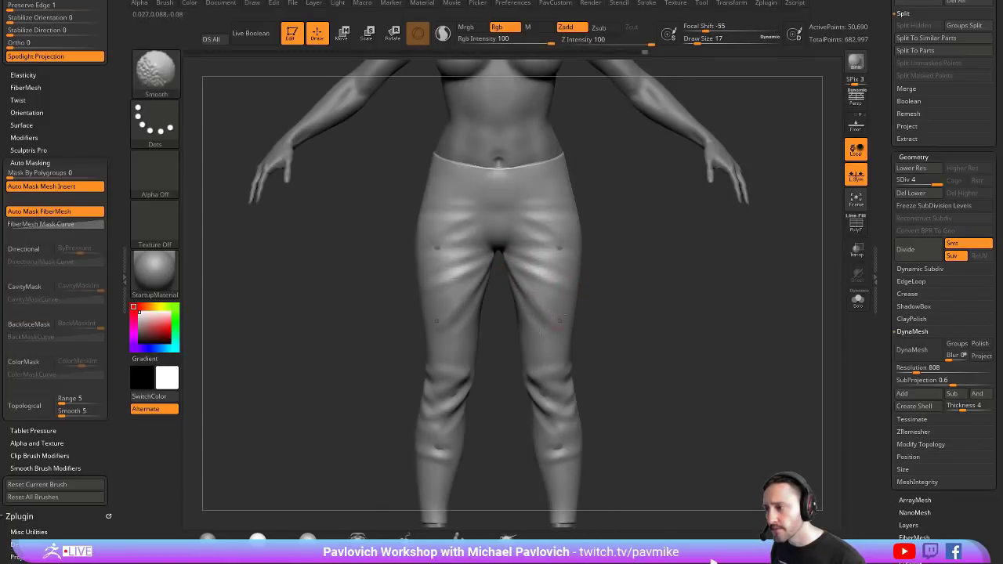
{"action": "left_click_drag", "start_coordinate": [675, 310], "coordinate": [631, 313]}
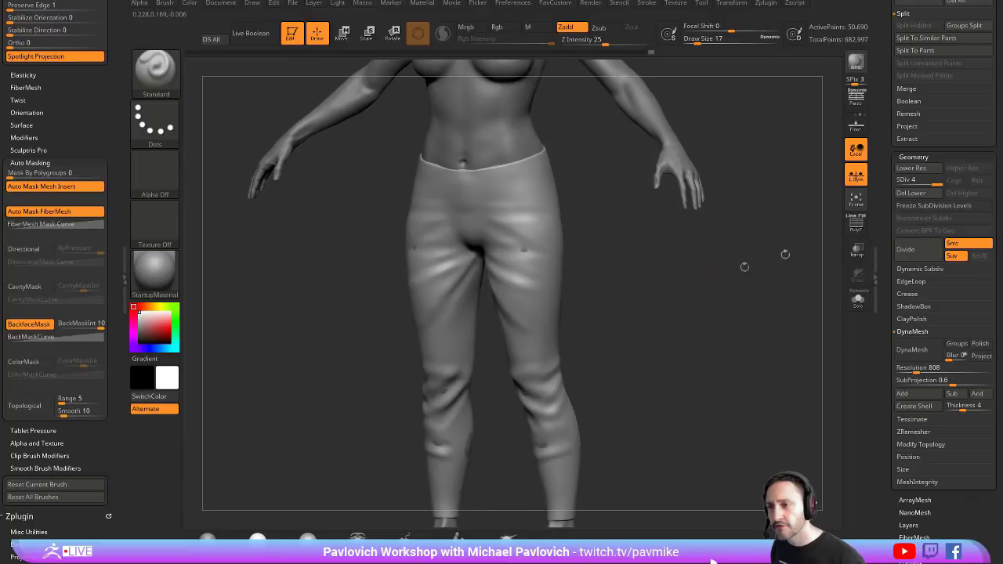
Subdivide the pants to level 5 and sculpt folds under the buttocks and across the backs of the thighs
{"action": "key", "text": "ctrl+d"}
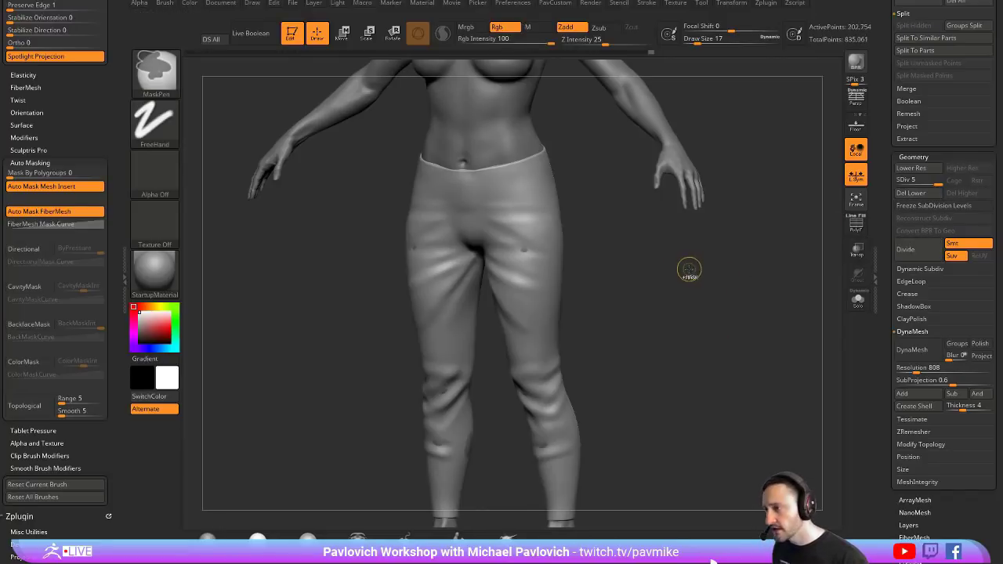
{"action": "key", "text": "shift"}
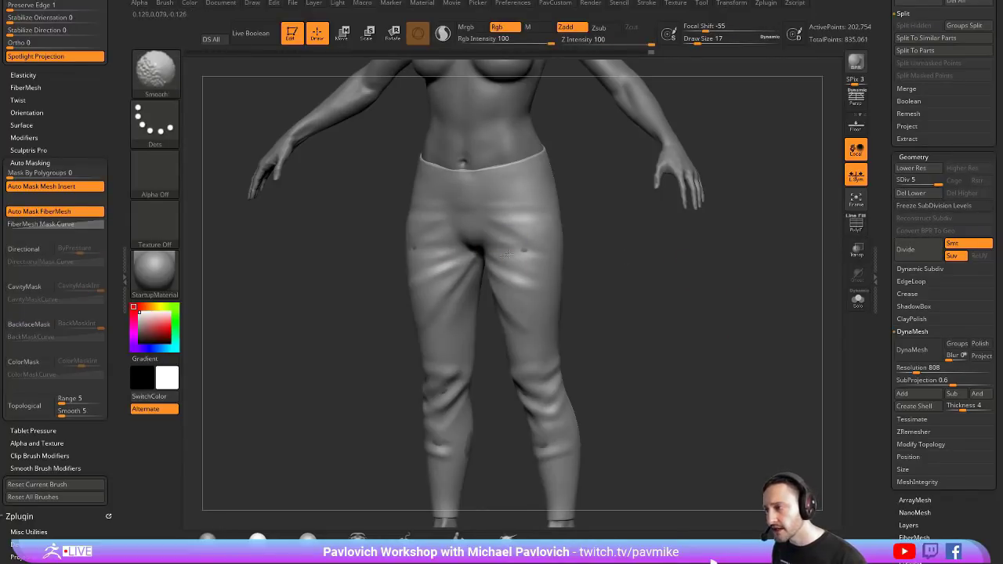
{"action": "left_click_drag", "start_coordinate": [616, 219], "coordinate": [442, 223]}
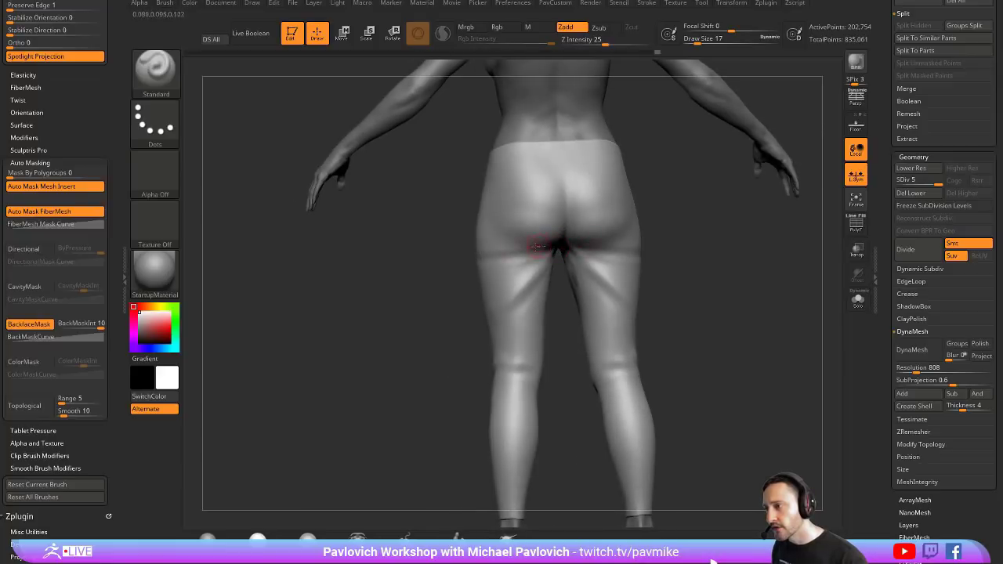